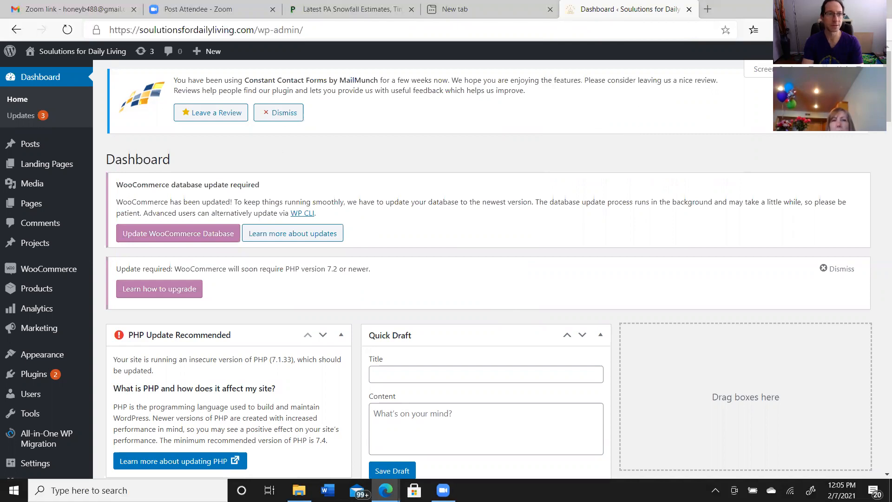
Visit the live site from the WordPress dashboard and open the Consultations page under Services
{"action": "mouse_move", "coordinate": [63, 55]}
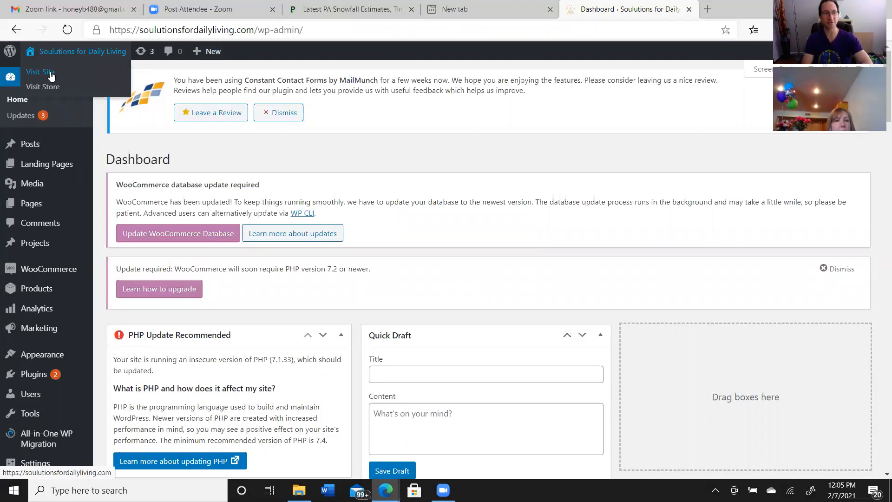
{"action": "left_click", "coordinate": [51, 73]}
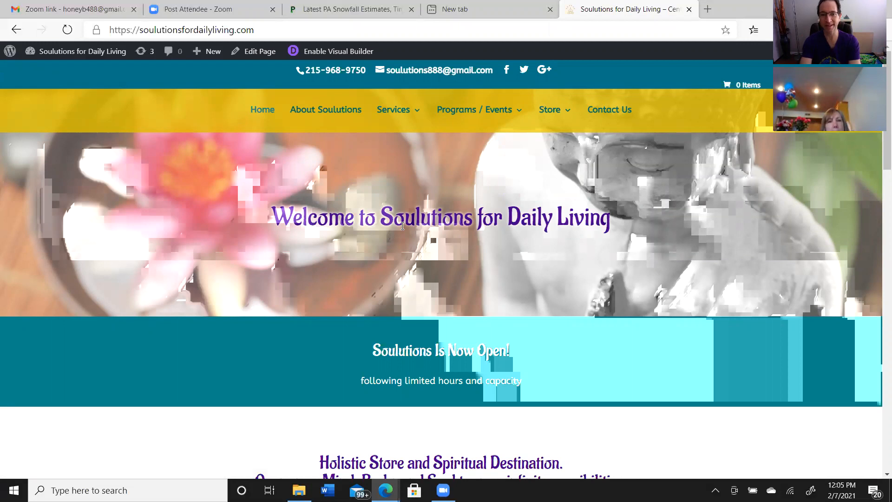
{"action": "mouse_move", "coordinate": [398, 115]}
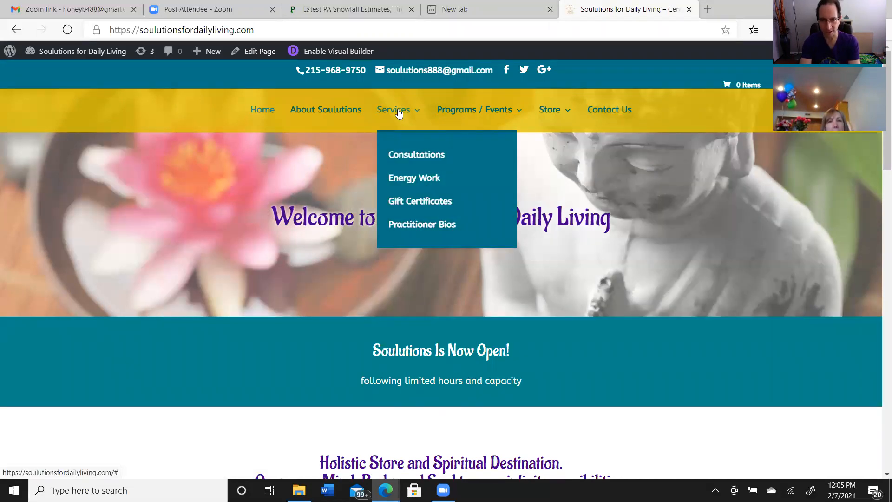
{"action": "left_click", "coordinate": [409, 157]}
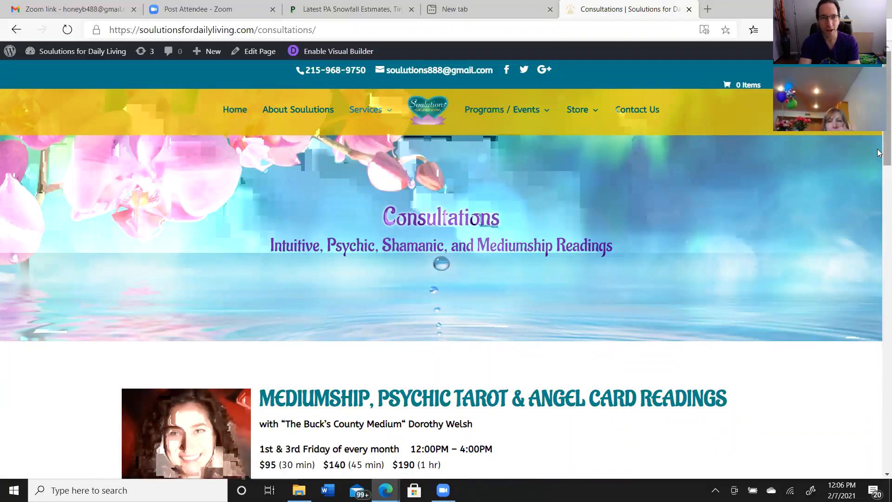
Enable the Visual Builder on the Consultations page, start building, and postpone the Windows restart by an hour
{"action": "scroll", "coordinate": [877, 153], "scroll_direction": "down", "scroll_amount": 4}
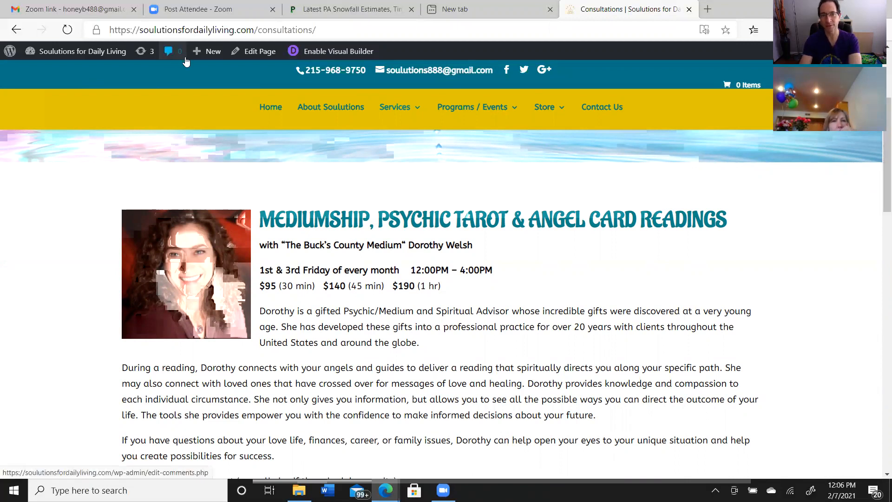
{"action": "left_click", "coordinate": [304, 54]}
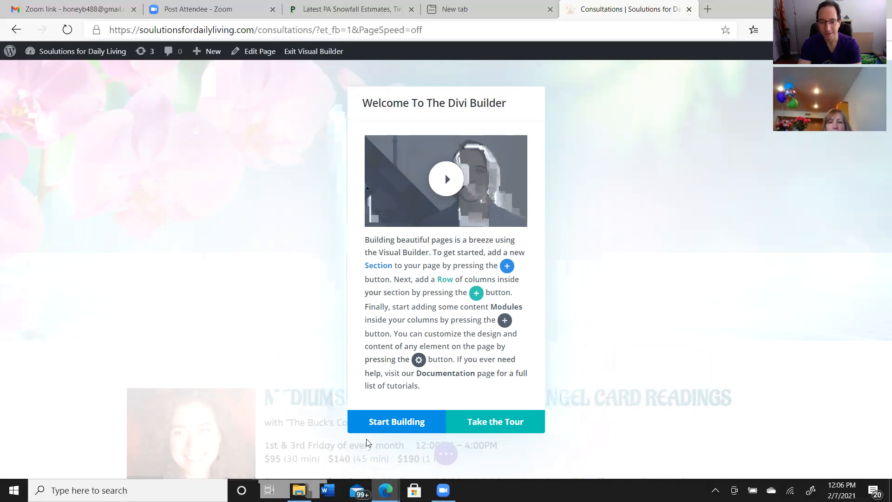
{"action": "left_click", "coordinate": [390, 428]}
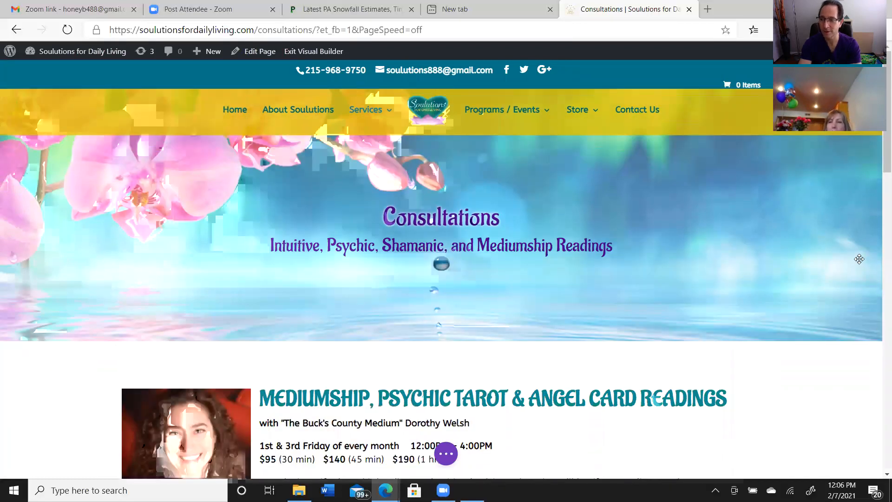
{"action": "scroll", "coordinate": [879, 165], "scroll_direction": "down", "scroll_amount": 1}
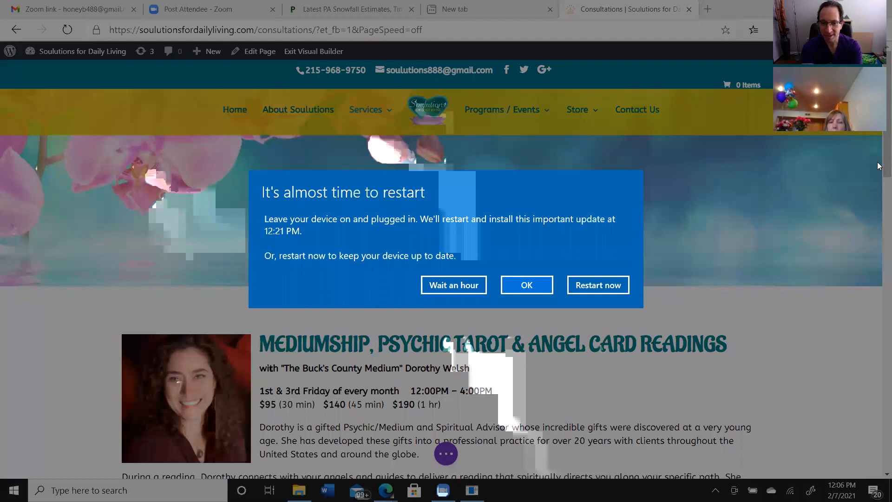
{"action": "left_click", "coordinate": [462, 285]}
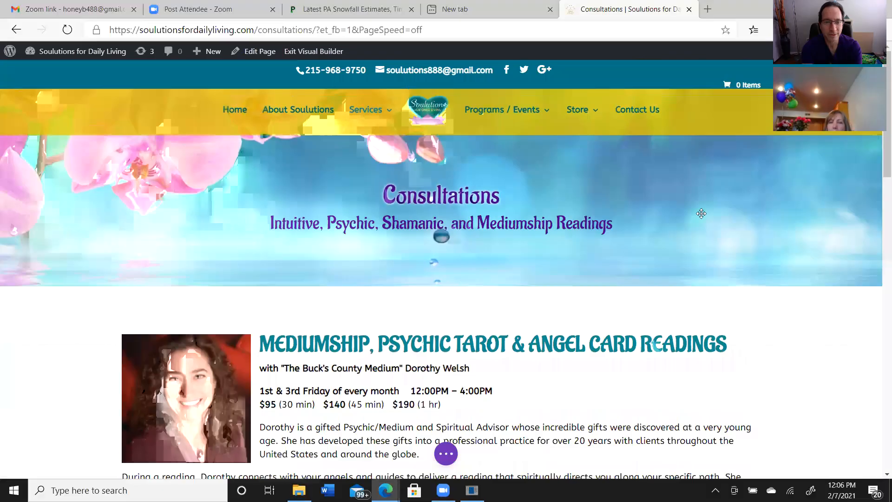
Change the 45-minute price in the Mediumship, Psychic Tarot & Angel Card Readings section to $145
{"action": "left_click_drag", "start_coordinate": [879, 166], "coordinate": [879, 196]}
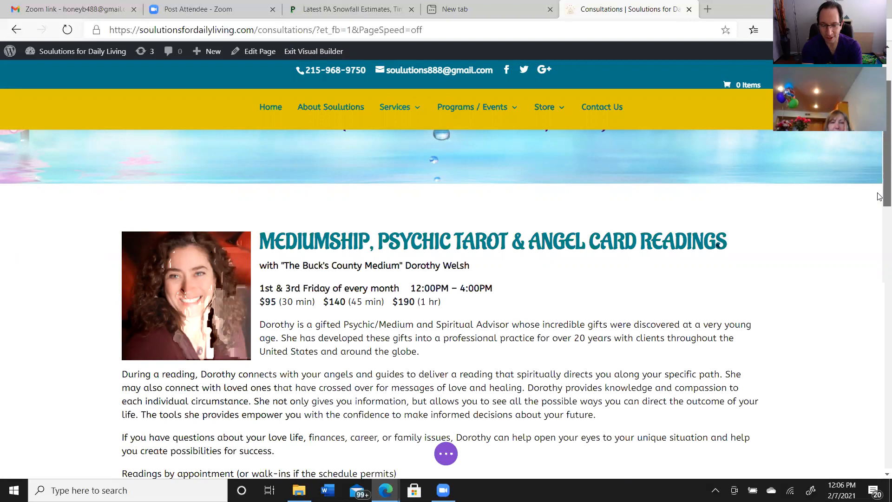
{"action": "left_click_drag", "start_coordinate": [879, 196], "coordinate": [879, 208]}
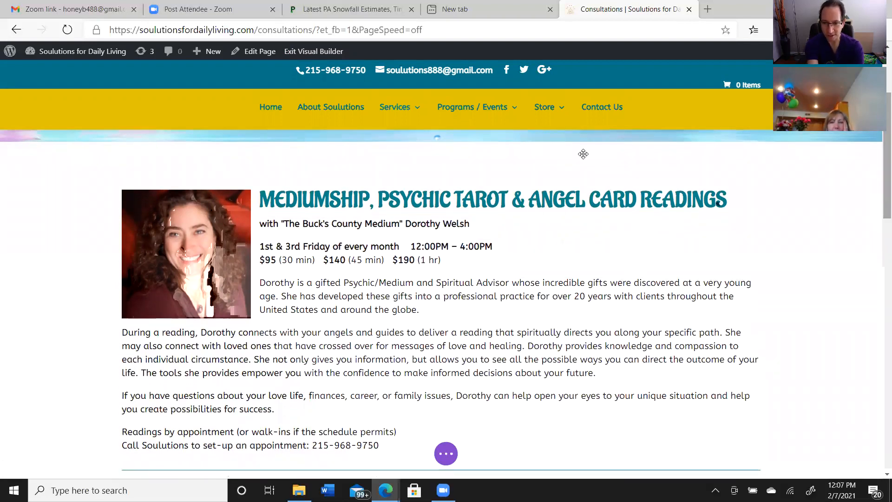
{"action": "left_click", "coordinate": [346, 253]}
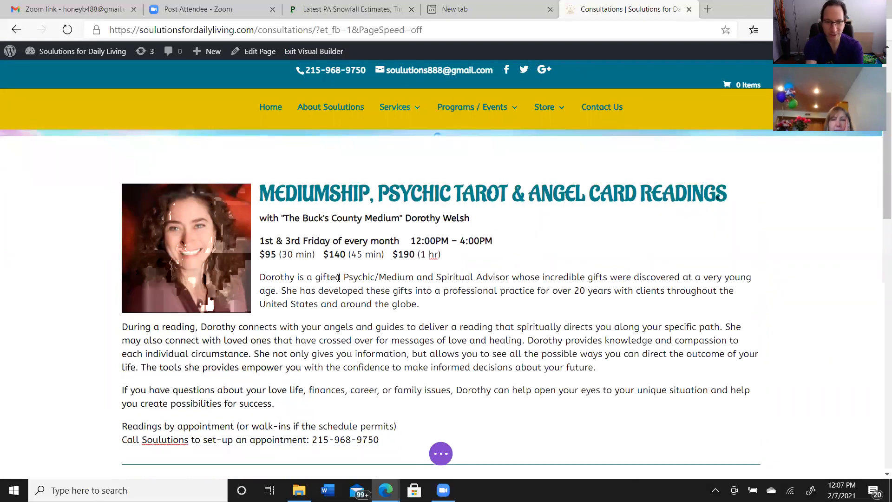
{"action": "key", "text": "BackSpace"}
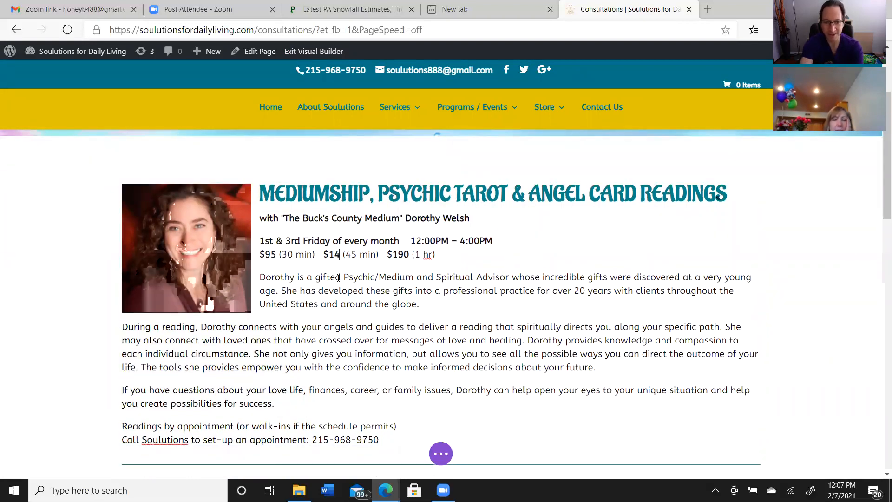
{"action": "type", "text": "5"}
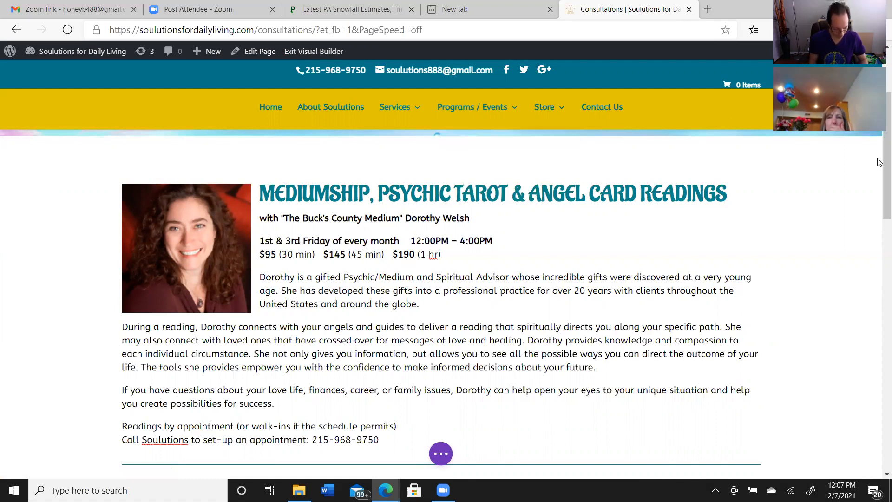
Look through the remaining consultation listings on the page, down to the footer with the store hours
{"action": "scroll", "coordinate": [878, 167], "scroll_direction": "down", "scroll_amount": 3}
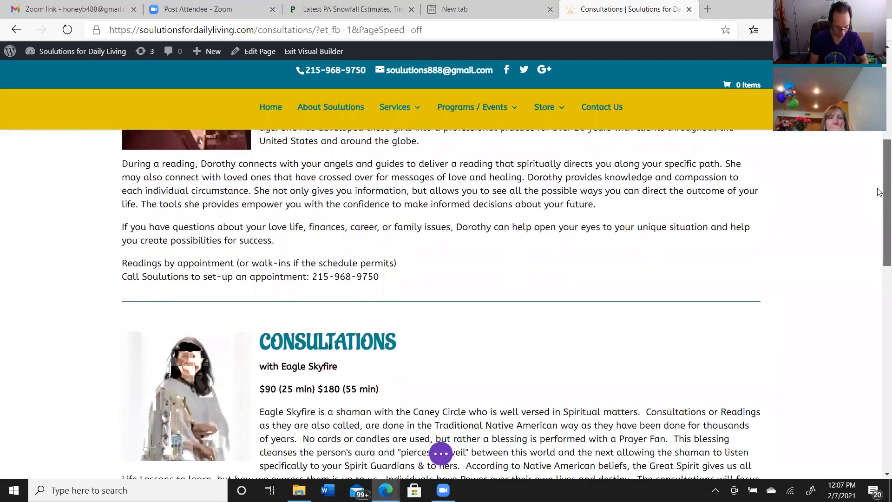
{"action": "scroll", "coordinate": [876, 209], "scroll_direction": "down", "scroll_amount": 2}
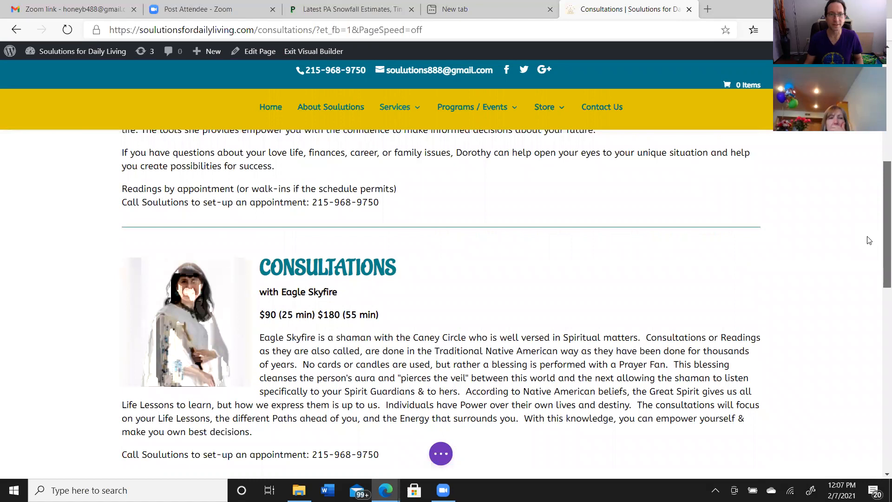
{"action": "scroll", "coordinate": [862, 276], "scroll_direction": "down", "scroll_amount": 1}
{"action": "scroll", "coordinate": [860, 283], "scroll_direction": "down", "scroll_amount": 3}
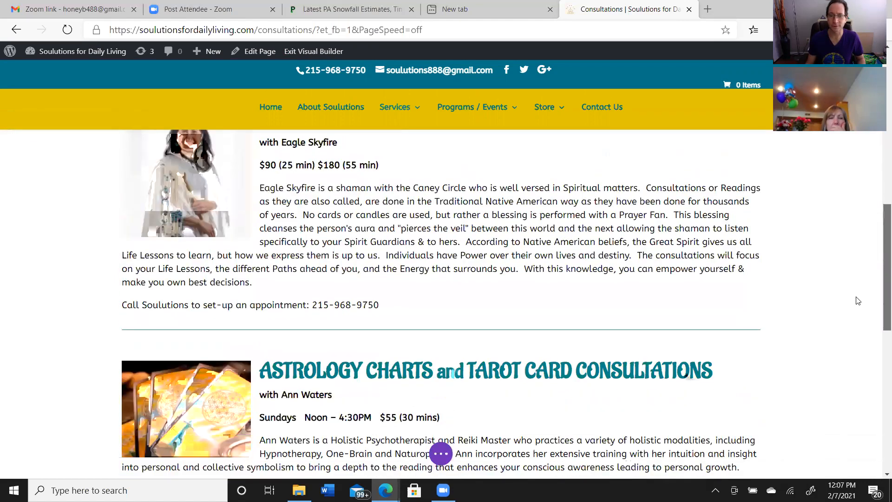
{"action": "scroll", "coordinate": [857, 302], "scroll_direction": "down", "scroll_amount": 2}
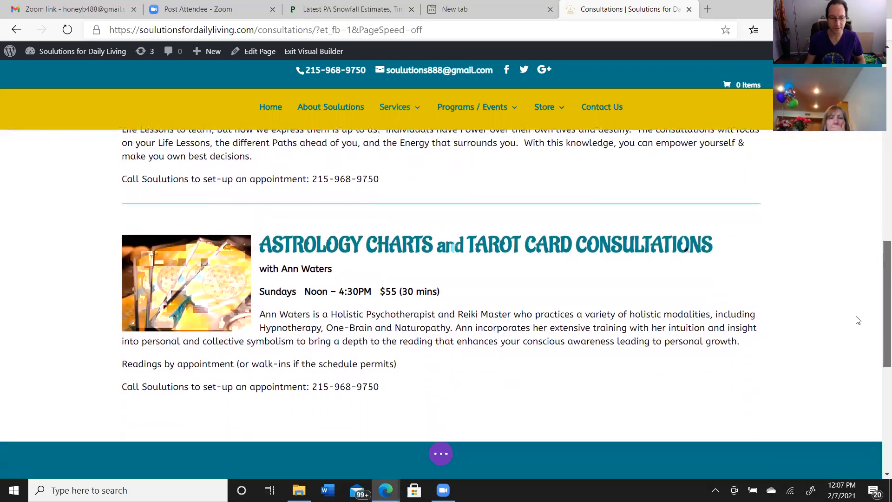
{"action": "scroll", "coordinate": [857, 322], "scroll_direction": "down", "scroll_amount": 1}
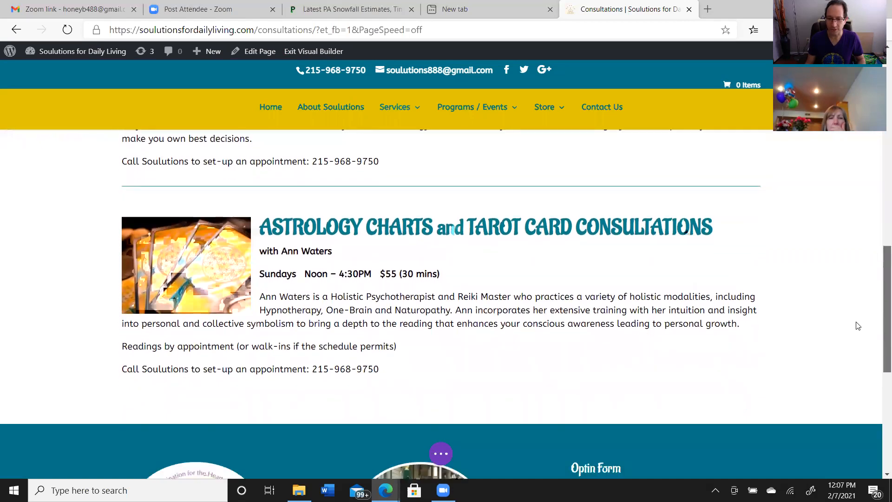
{"action": "scroll", "coordinate": [858, 326], "scroll_direction": "down", "scroll_amount": 6}
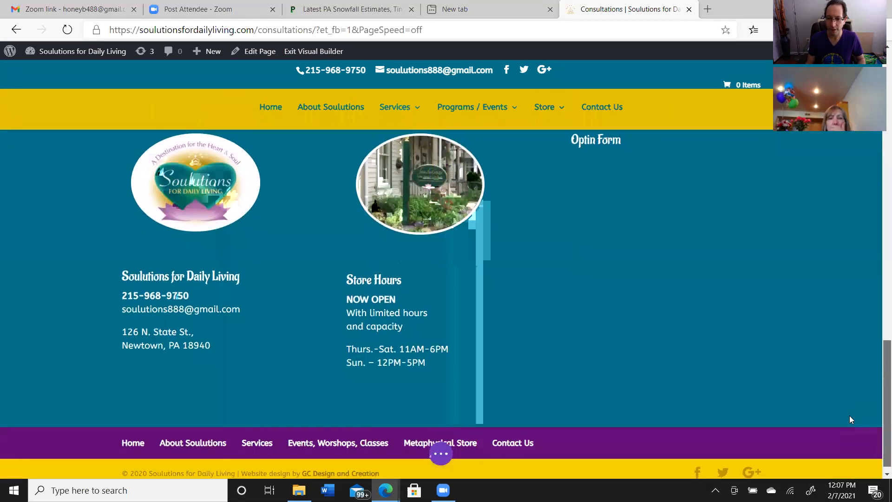
{"action": "scroll", "coordinate": [849, 418], "scroll_direction": "down", "scroll_amount": 1}
{"action": "scroll", "coordinate": [851, 418], "scroll_direction": "up", "scroll_amount": 3}
{"action": "scroll", "coordinate": [869, 374], "scroll_direction": "up", "scroll_amount": 6}
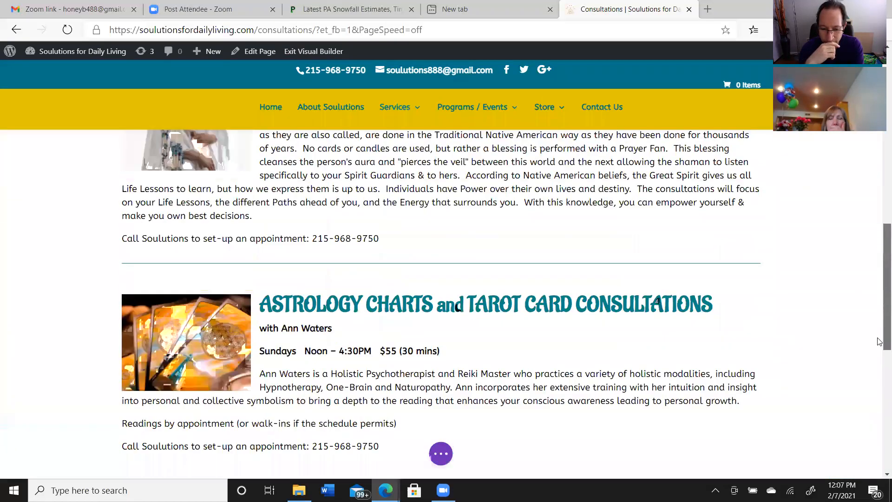
{"action": "scroll", "coordinate": [875, 408], "scroll_direction": "down", "scroll_amount": 10}
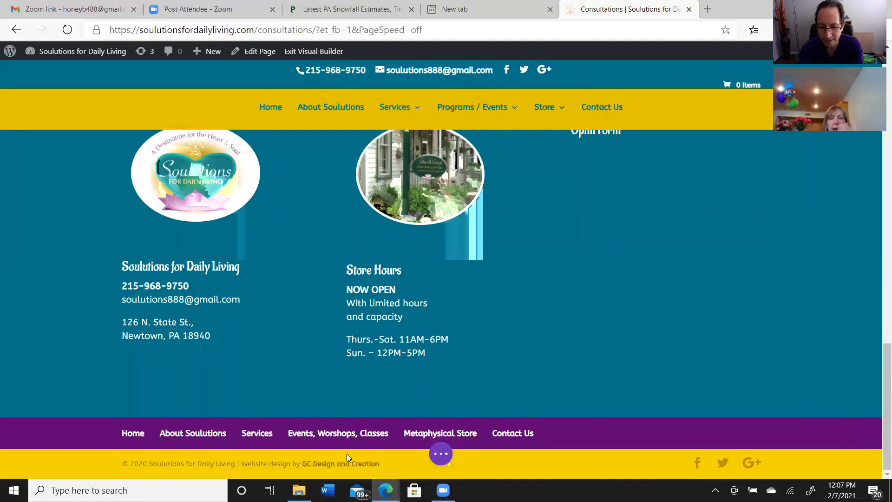
Save the edited Consultations page in the Visual Builder and return to the page header
{"action": "left_click", "coordinate": [443, 455]}
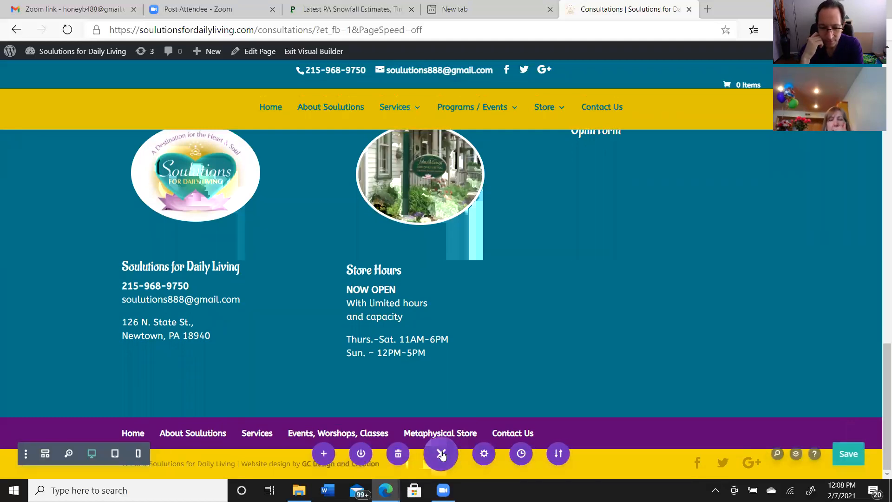
{"action": "left_click", "coordinate": [843, 454]}
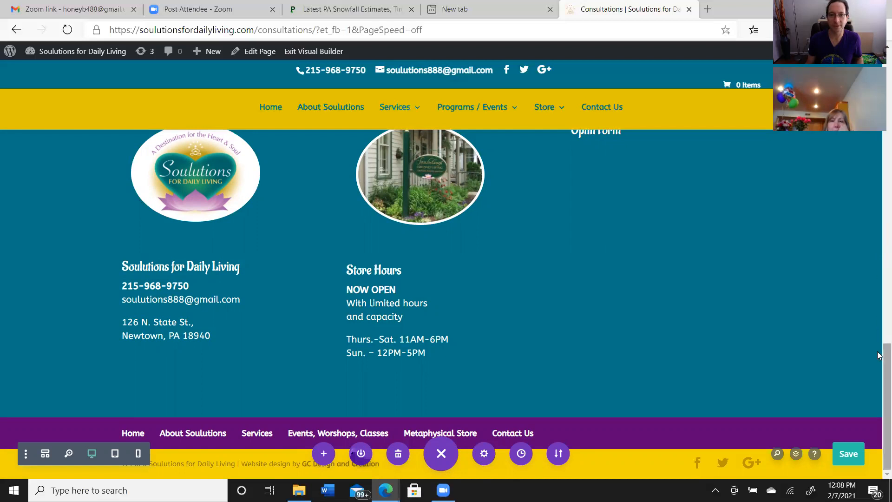
{"action": "left_click_drag", "start_coordinate": [878, 355], "coordinate": [879, 149]}
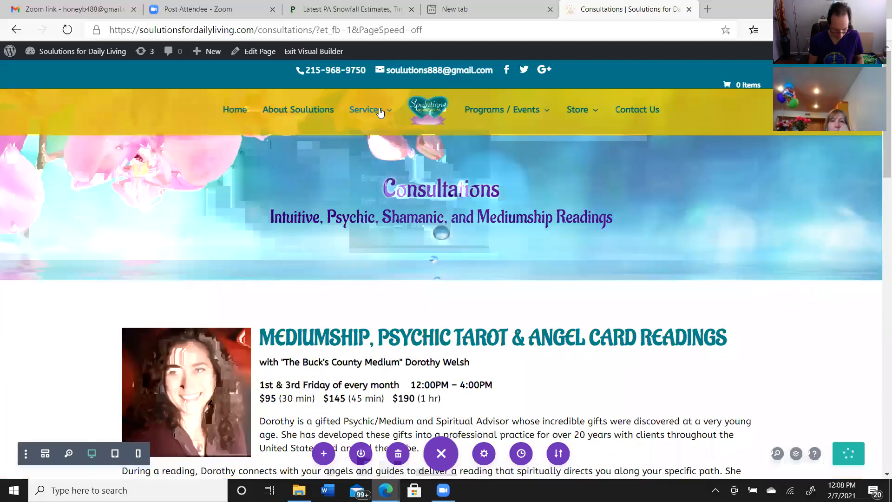
{"action": "mouse_move", "coordinate": [380, 123]}
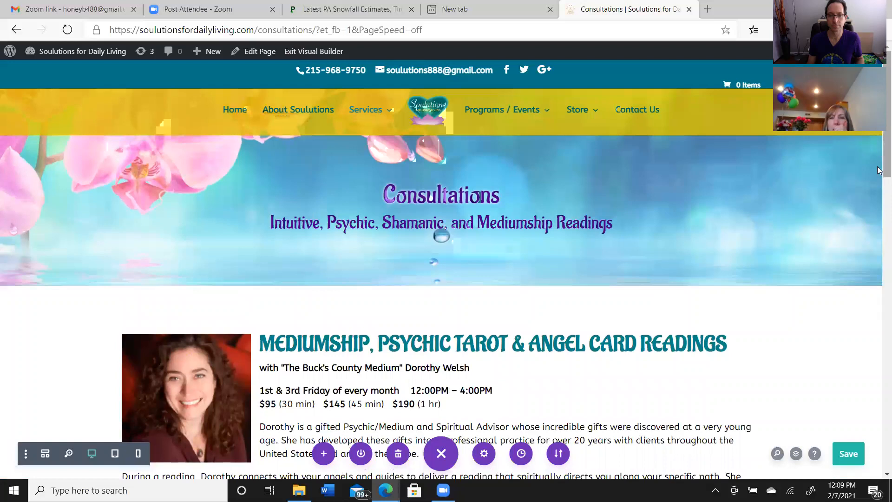
Recheck the consultation listings and their prices, and exit the Visual Builder to the live Consultations page
{"action": "left_click_drag", "start_coordinate": [878, 170], "coordinate": [878, 140]}
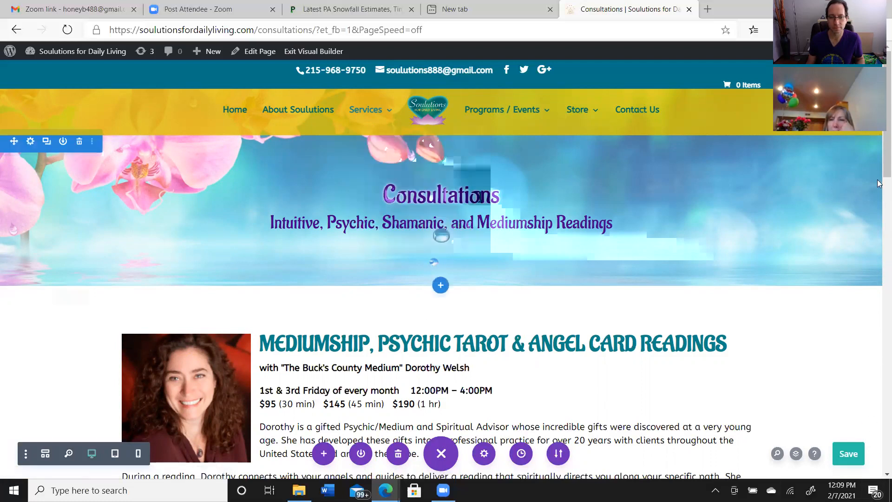
{"action": "scroll", "coordinate": [878, 195], "scroll_direction": "down", "scroll_amount": 3}
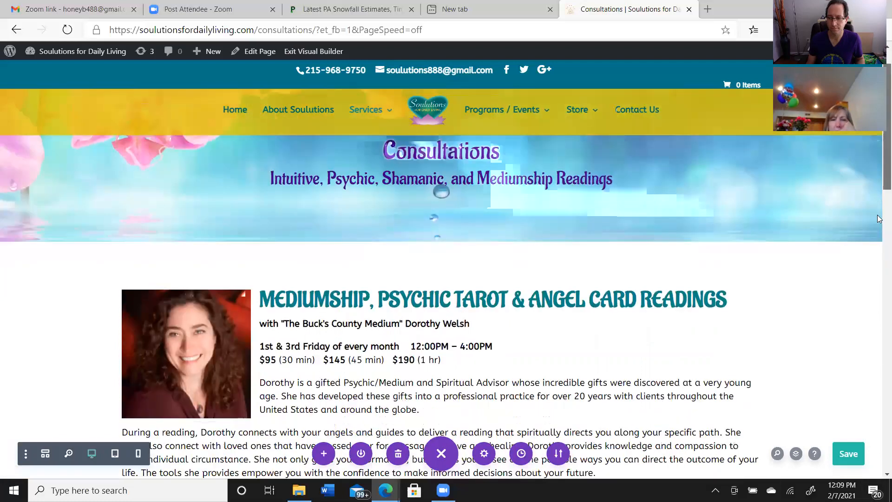
{"action": "scroll", "coordinate": [877, 246], "scroll_direction": "down", "scroll_amount": 6}
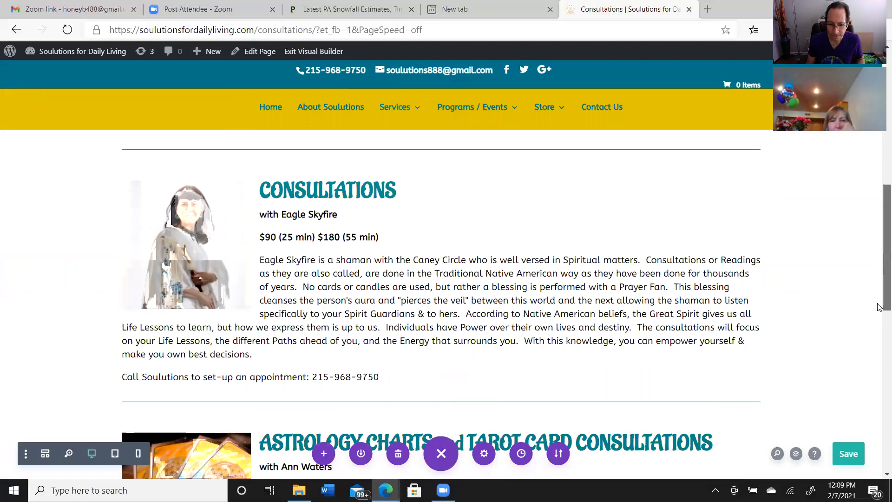
{"action": "left_click_drag", "start_coordinate": [879, 307], "coordinate": [879, 308]}
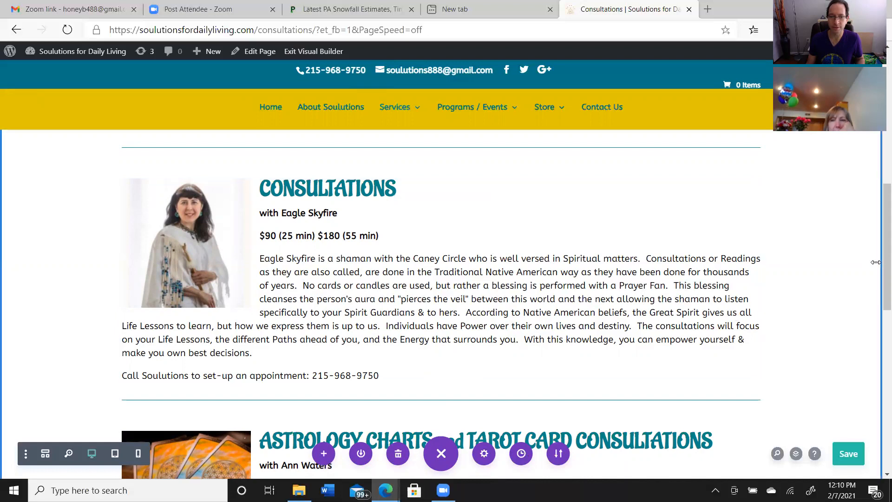
{"action": "left_click_drag", "start_coordinate": [877, 283], "coordinate": [878, 139]}
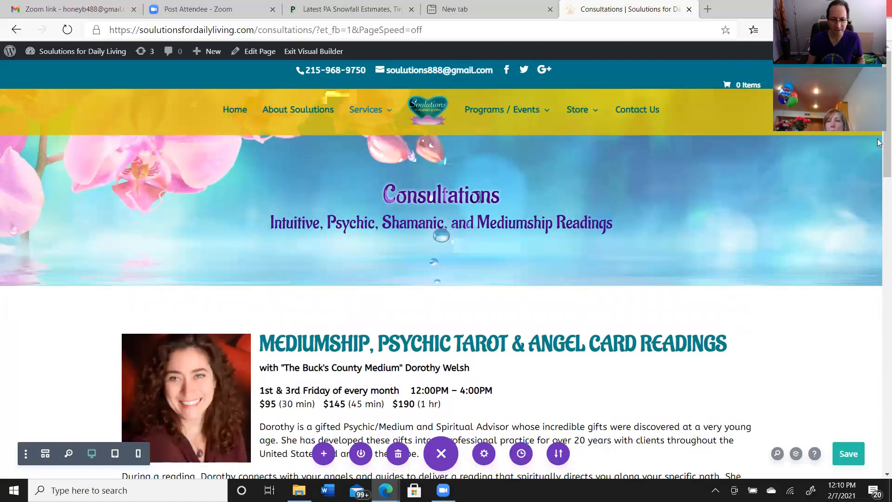
{"action": "scroll", "coordinate": [879, 195], "scroll_direction": "down", "scroll_amount": 2}
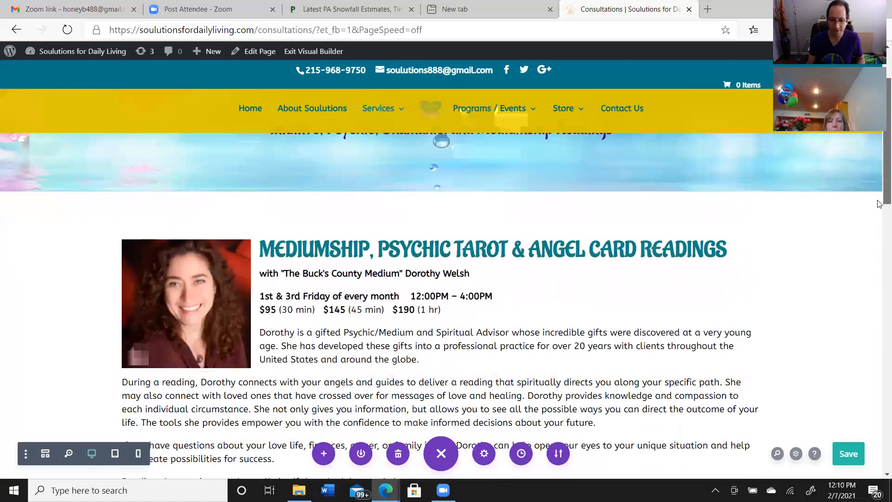
{"action": "scroll", "coordinate": [879, 203], "scroll_direction": "down", "scroll_amount": 3}
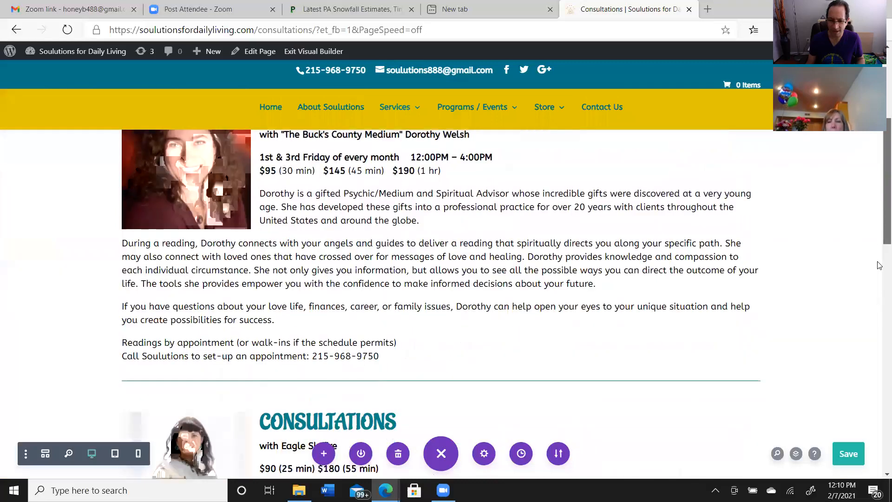
{"action": "scroll", "coordinate": [879, 264], "scroll_direction": "down", "scroll_amount": 6}
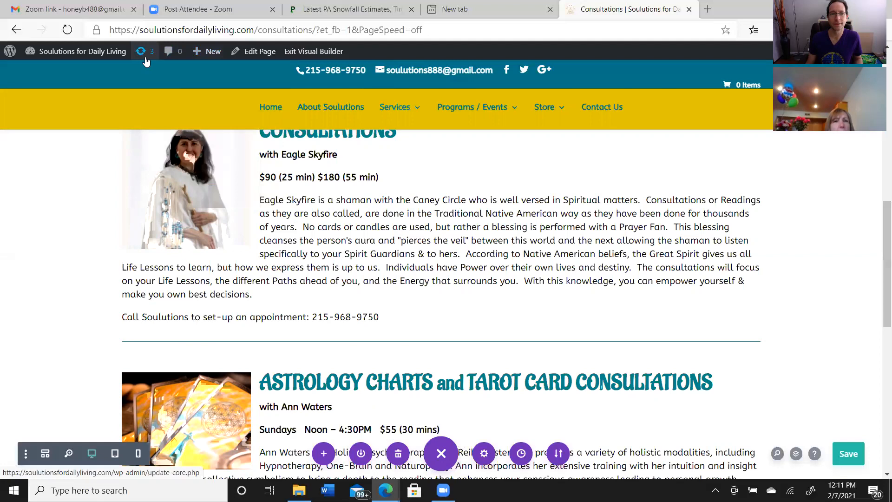
{"action": "left_click", "coordinate": [310, 52]}
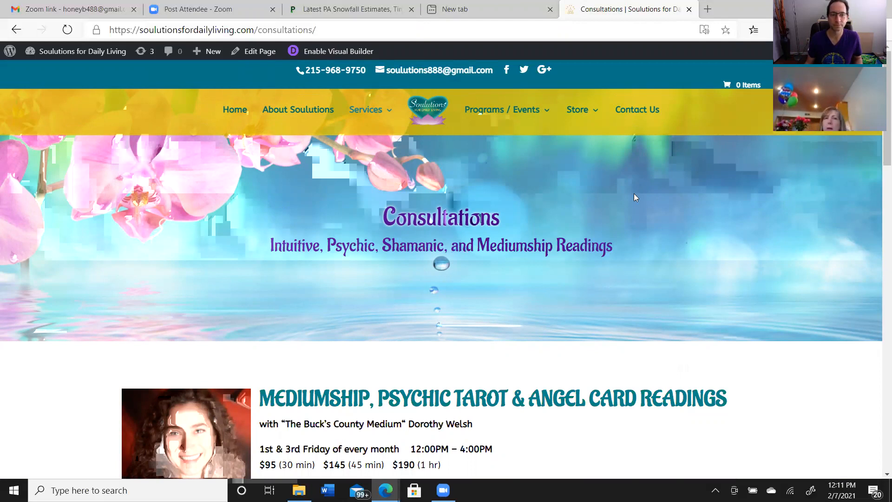
Go to the Practitioner Bios page from the site's Services section and enable the Visual Builder on it
{"action": "mouse_move", "coordinate": [380, 112]}
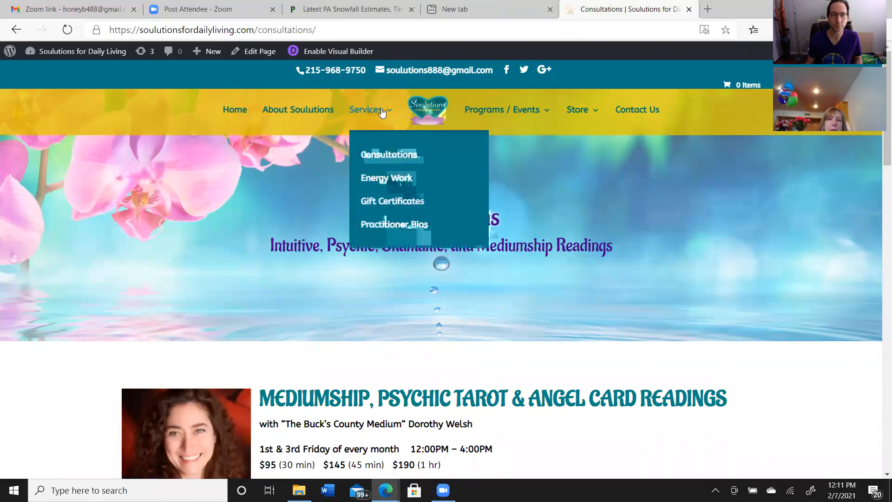
{"action": "left_click", "coordinate": [368, 225]}
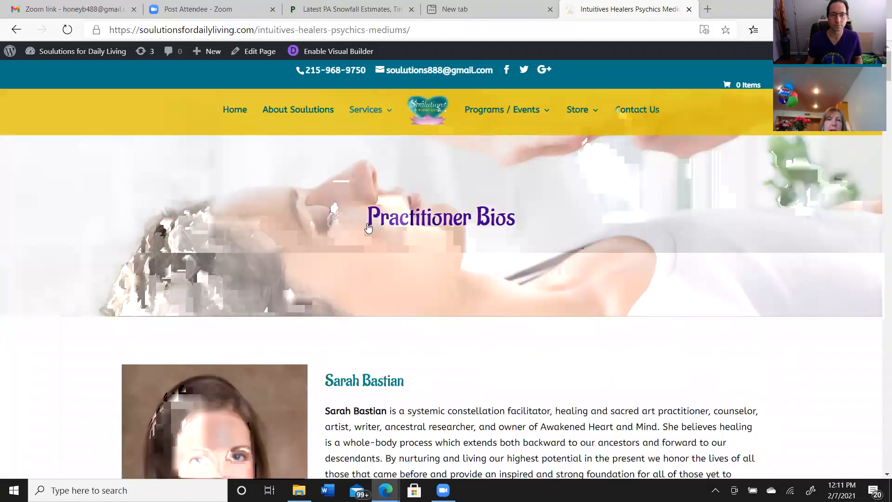
{"action": "left_click", "coordinate": [341, 55]}
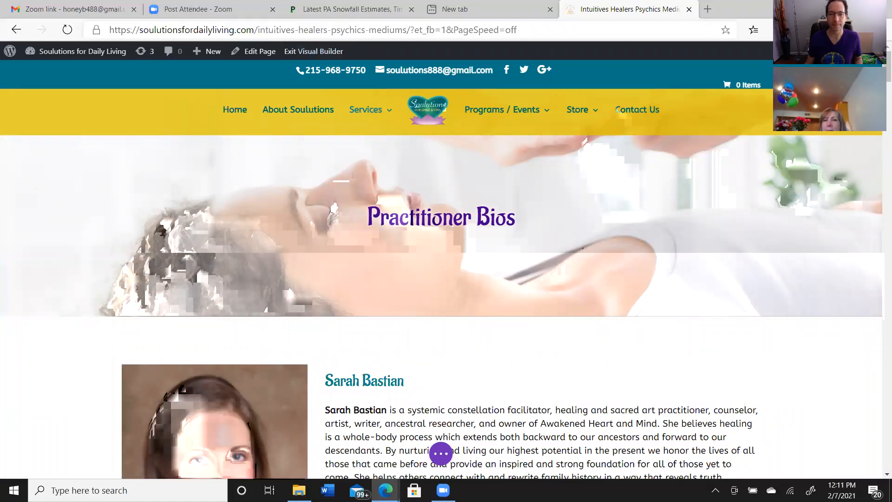
Look through the practitioner bios and photos down the page, and return to the first bio
{"action": "scroll", "coordinate": [441, 278], "scroll_direction": "down", "scroll_amount": 4}
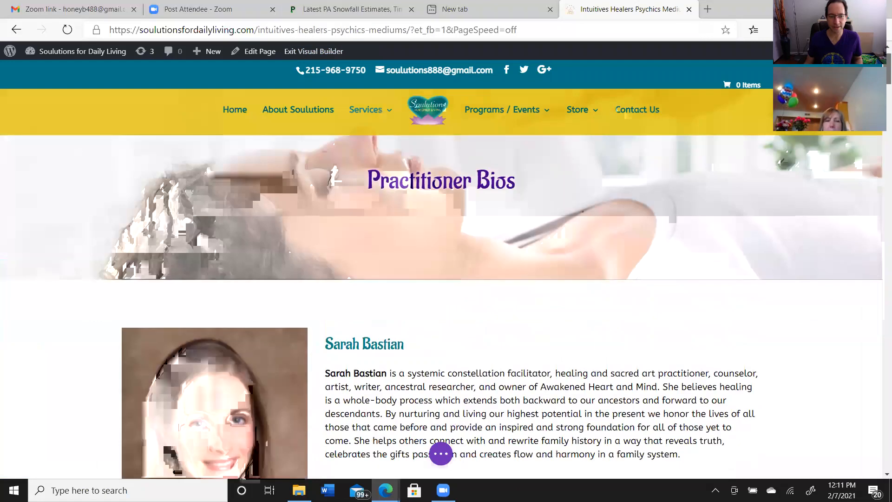
{"action": "scroll", "coordinate": [441, 302], "scroll_direction": "down", "scroll_amount": 3}
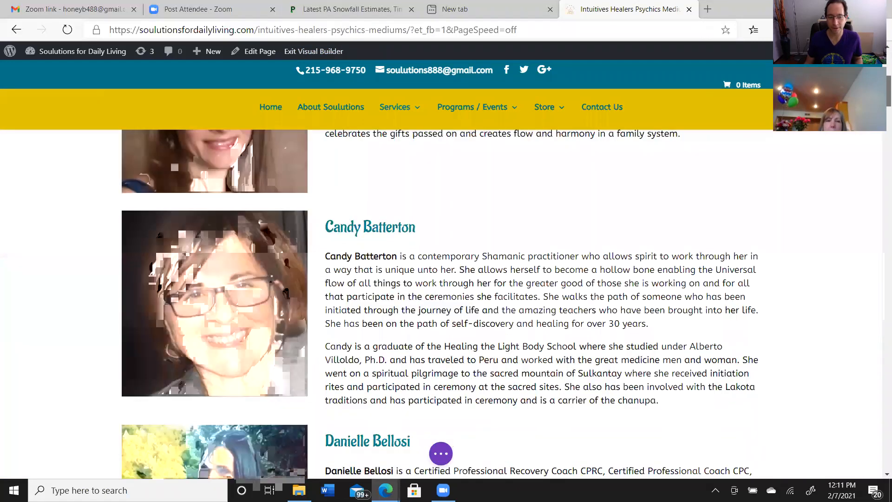
{"action": "scroll", "coordinate": [442, 302], "scroll_direction": "down", "scroll_amount": 2}
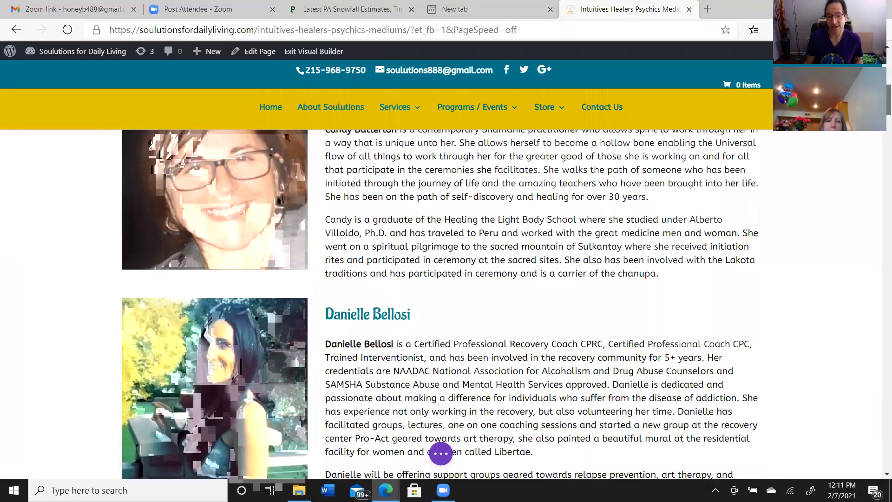
{"action": "scroll", "coordinate": [442, 302], "scroll_direction": "down", "scroll_amount": 1}
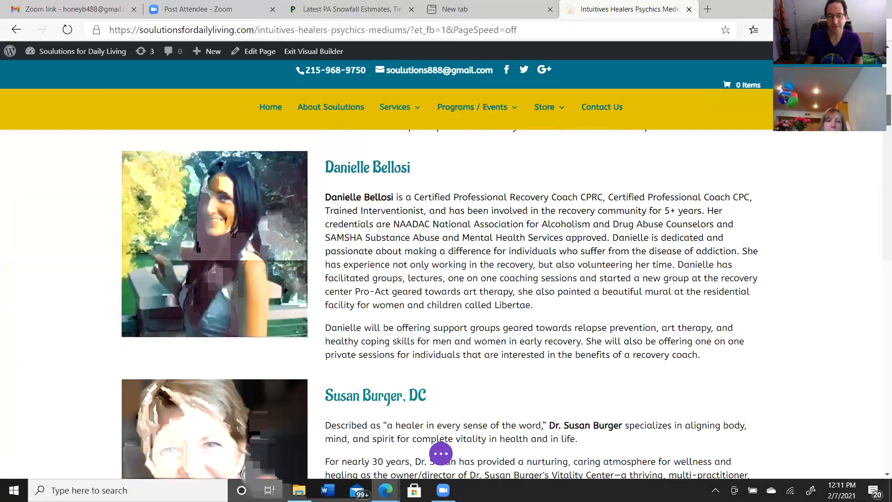
{"action": "scroll", "coordinate": [440, 306], "scroll_direction": "down", "scroll_amount": 3}
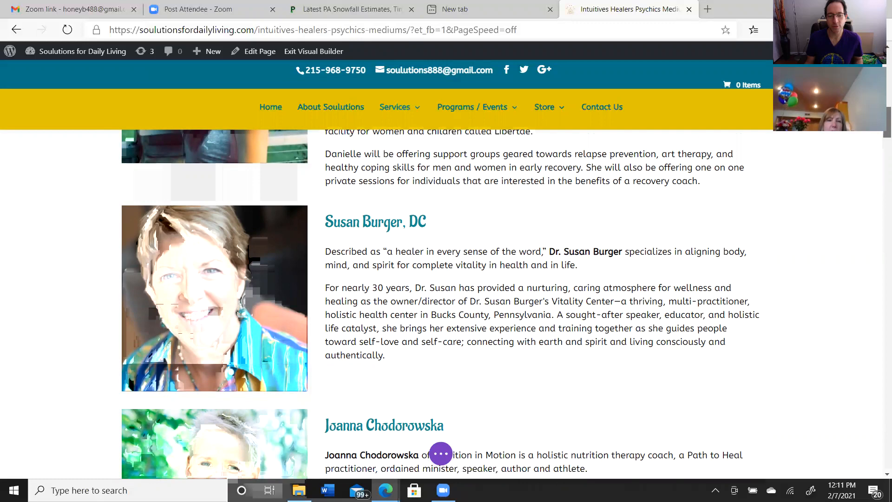
{"action": "scroll", "coordinate": [879, 144], "scroll_direction": "down", "scroll_amount": 5}
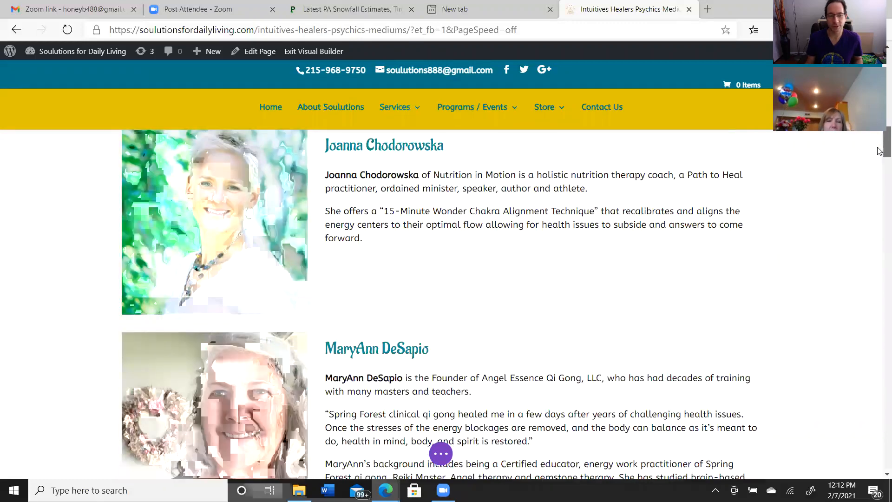
{"action": "scroll", "coordinate": [879, 150], "scroll_direction": "down", "scroll_amount": 8}
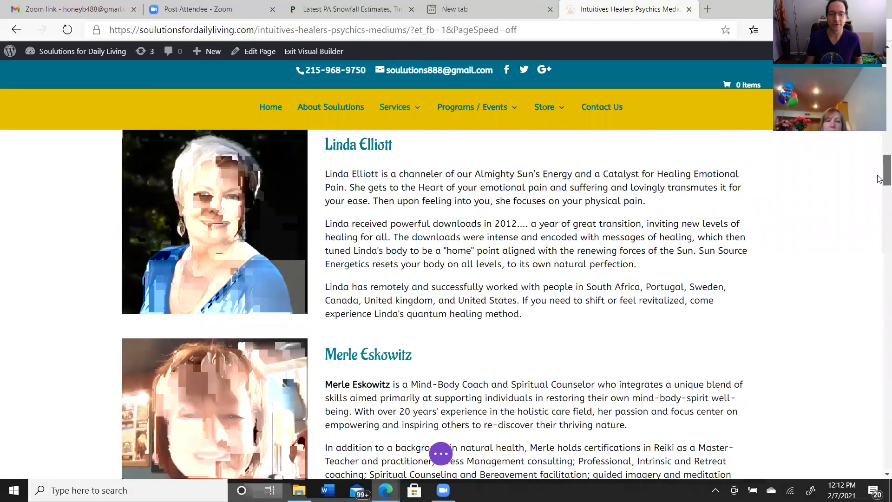
{"action": "scroll", "coordinate": [879, 179], "scroll_direction": "down", "scroll_amount": 14}
{"action": "scroll", "coordinate": [879, 224], "scroll_direction": "down", "scroll_amount": 10}
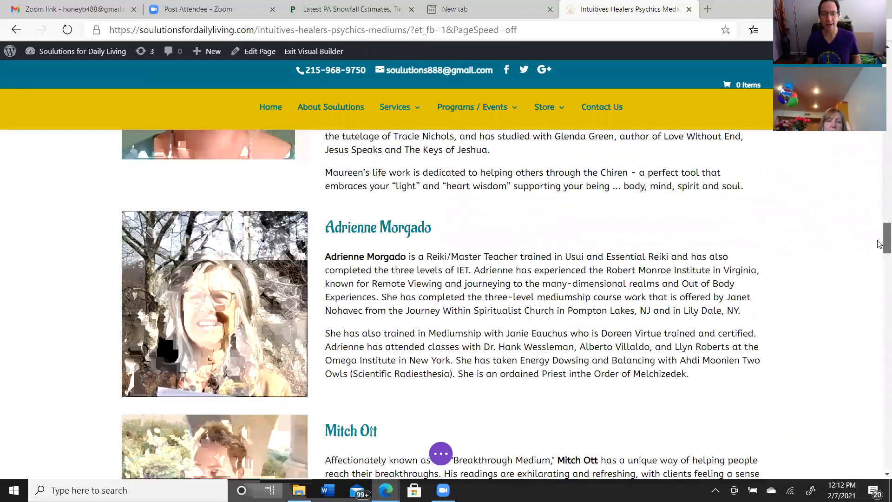
{"action": "left_click_drag", "start_coordinate": [879, 244], "coordinate": [879, 386]}
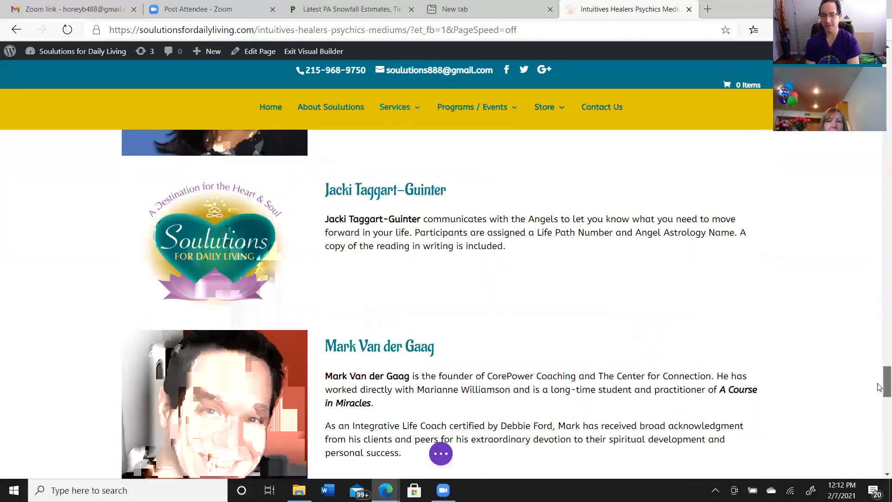
{"action": "left_click_drag", "start_coordinate": [879, 387], "coordinate": [879, 85]}
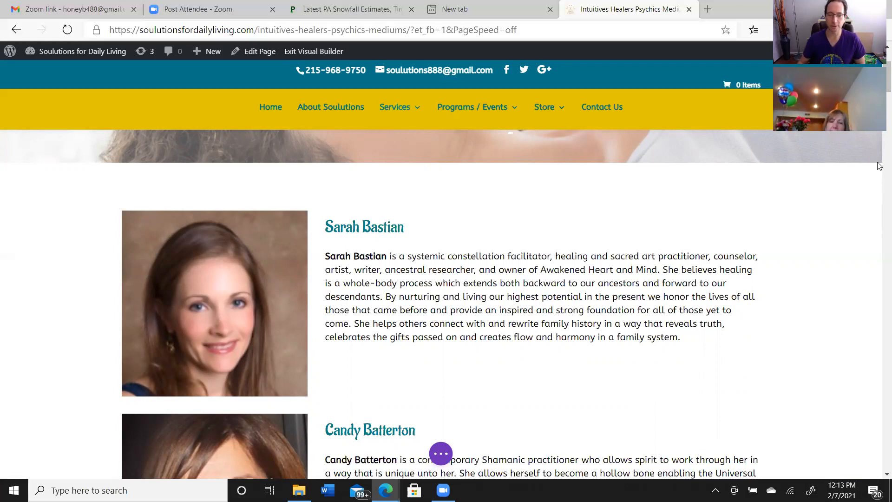
Delete the logo-only bio of the practitioner who communicates with Angels and offers Life Path Number readings
{"action": "scroll", "coordinate": [887, 77], "scroll_direction": "down", "scroll_amount": 6}
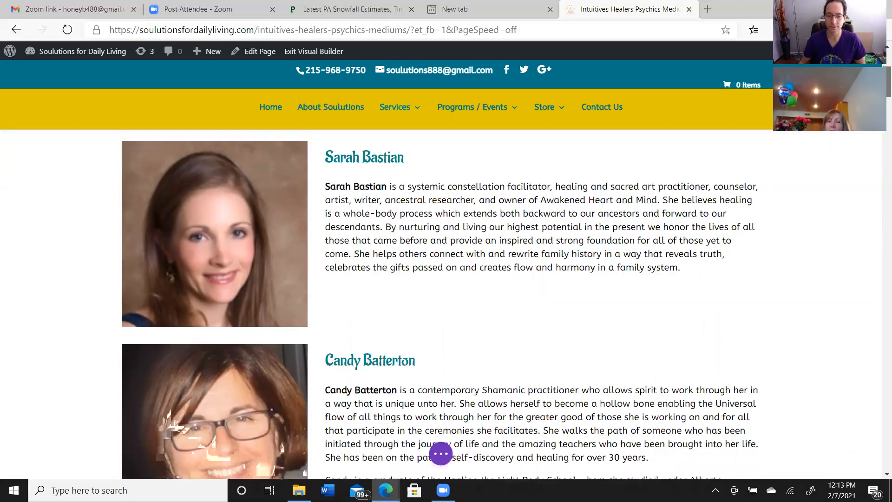
{"action": "scroll", "coordinate": [879, 194], "scroll_direction": "down", "scroll_amount": 20}
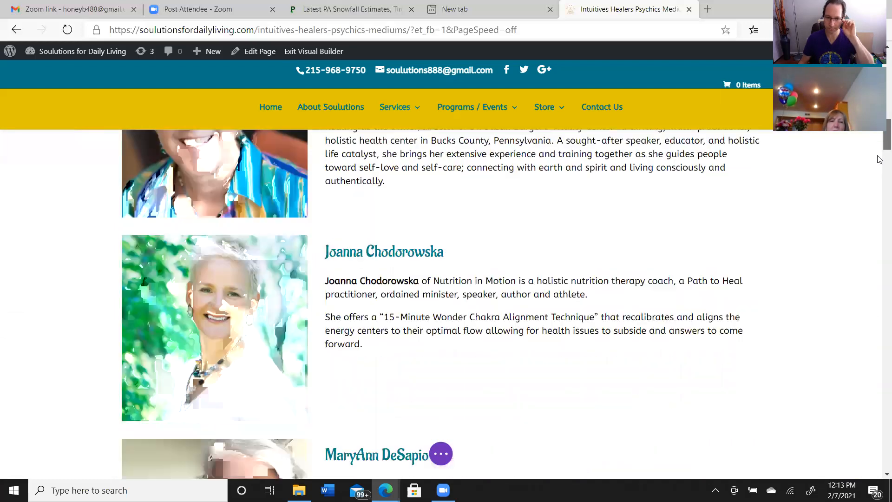
{"action": "scroll", "coordinate": [879, 194], "scroll_direction": "down", "scroll_amount": 8}
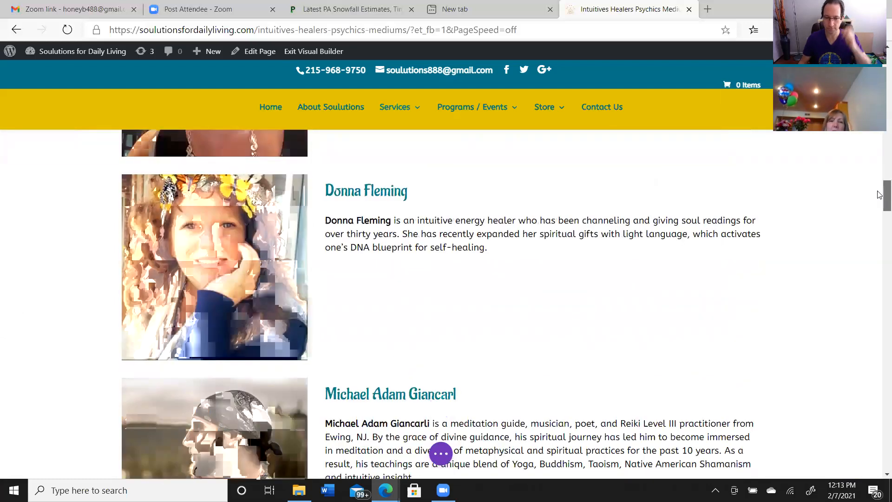
{"action": "scroll", "coordinate": [879, 217], "scroll_direction": "down", "scroll_amount": 6}
{"action": "scroll", "coordinate": [879, 217], "scroll_direction": "down", "scroll_amount": 10}
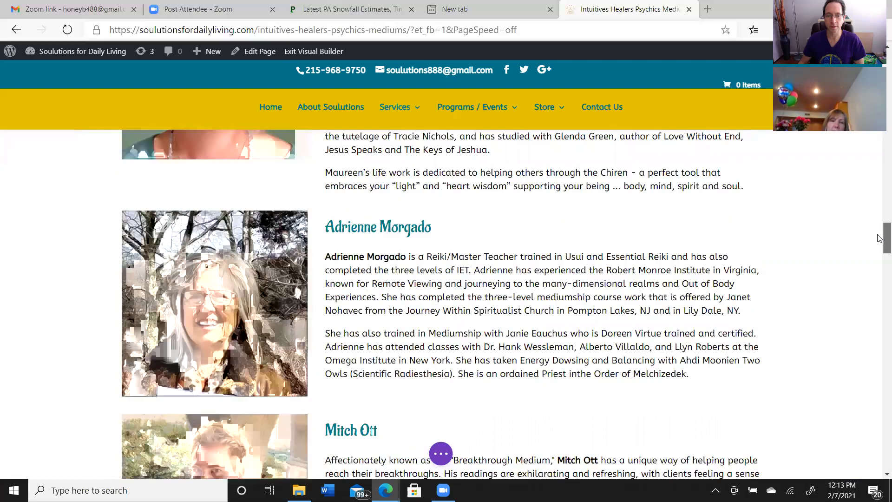
{"action": "scroll", "coordinate": [879, 269], "scroll_direction": "down", "scroll_amount": 6}
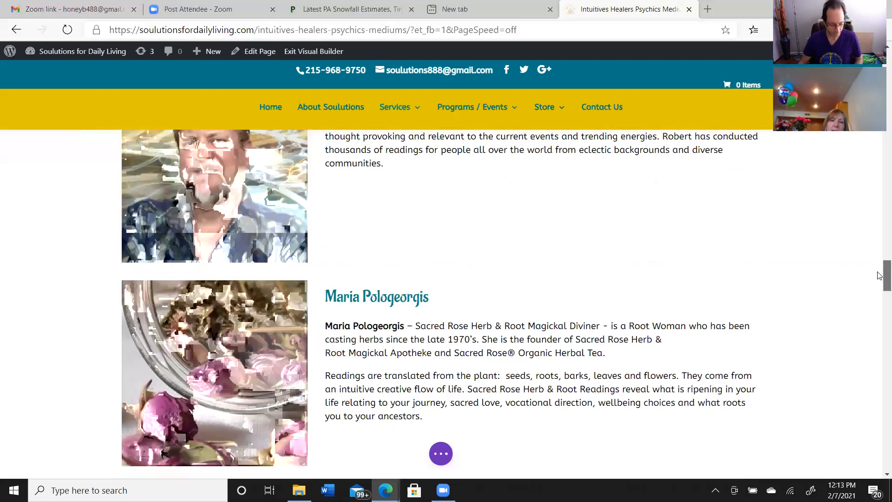
{"action": "scroll", "coordinate": [879, 291], "scroll_direction": "down", "scroll_amount": 2}
{"action": "scroll", "coordinate": [880, 291], "scroll_direction": "down", "scroll_amount": 5}
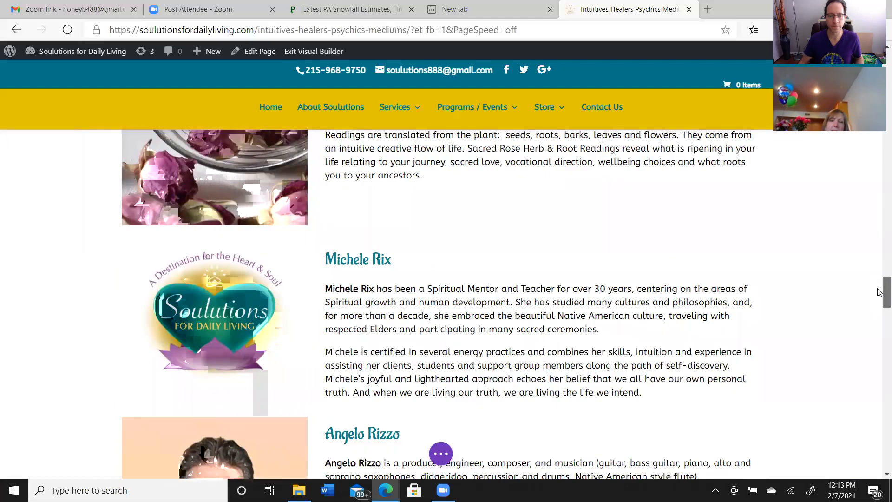
{"action": "scroll", "coordinate": [879, 297], "scroll_direction": "down", "scroll_amount": 1}
{"action": "scroll", "coordinate": [879, 305], "scroll_direction": "down", "scroll_amount": 17}
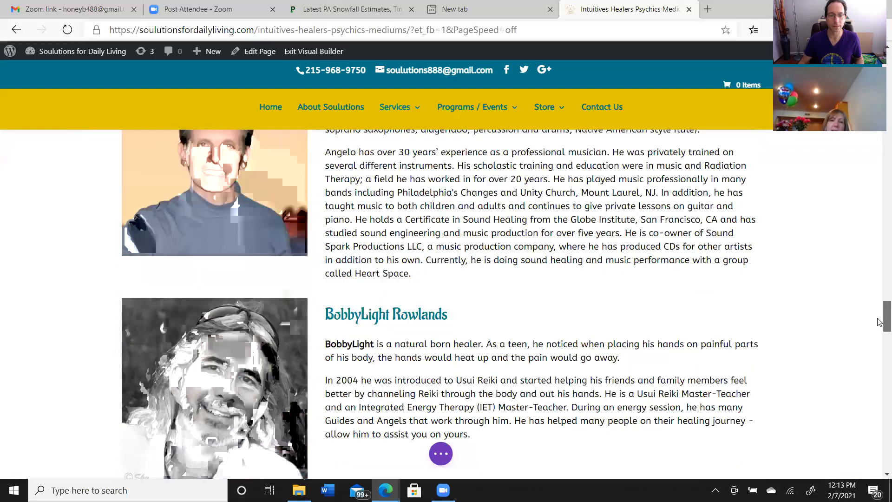
{"action": "scroll", "coordinate": [879, 351], "scroll_direction": "down", "scroll_amount": 14}
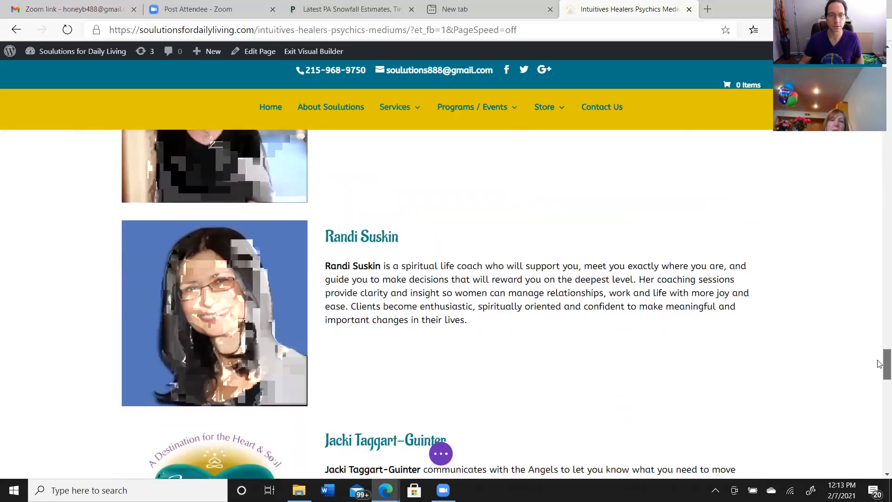
{"action": "scroll", "coordinate": [879, 379], "scroll_direction": "down", "scroll_amount": 1}
{"action": "scroll", "coordinate": [879, 376], "scroll_direction": "up", "scroll_amount": 2}
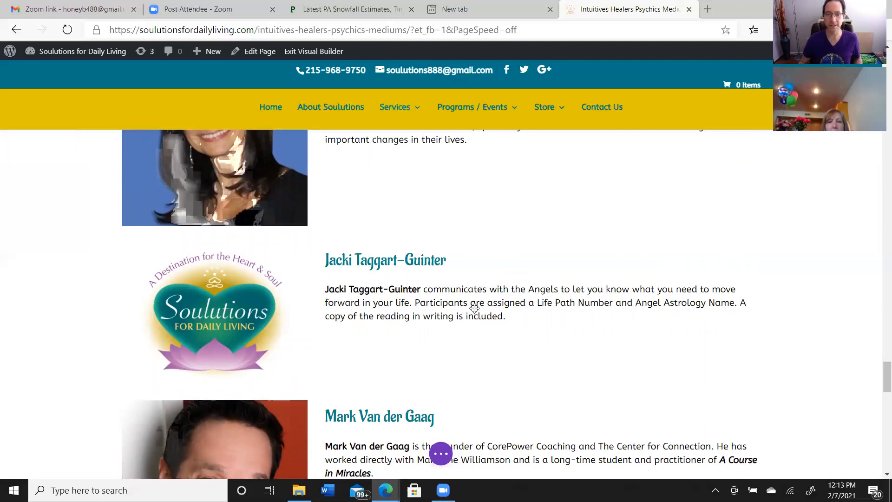
{"action": "mouse_move", "coordinate": [474, 308]}
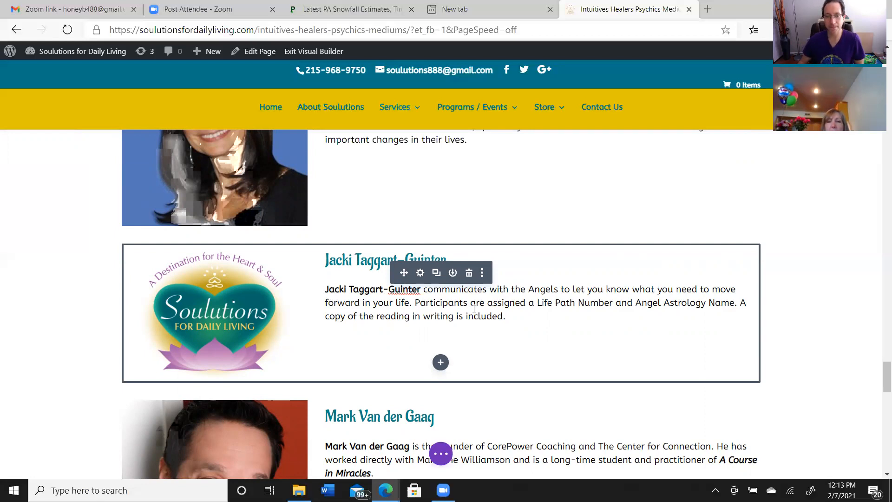
{"action": "left_click", "coordinate": [469, 274]}
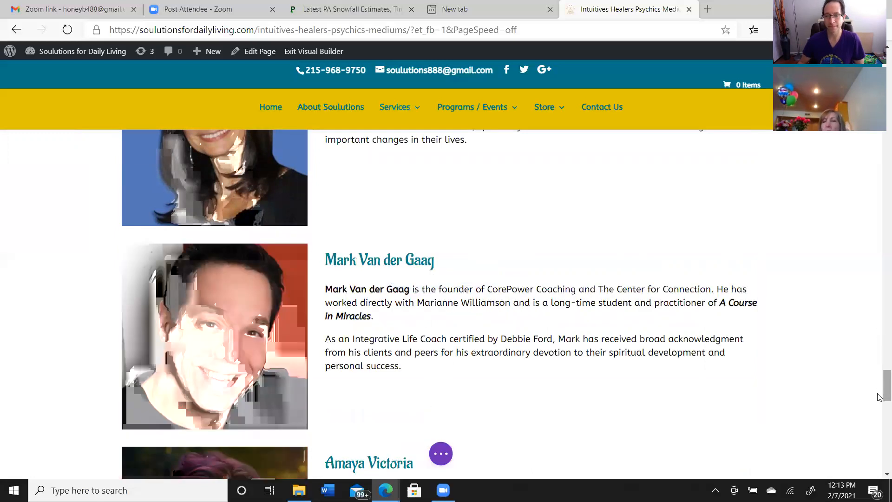
Delete the bio of the intuitive energy healer who gives soul readings and works with light language
{"action": "left_click_drag", "start_coordinate": [885, 392], "coordinate": [879, 201]}
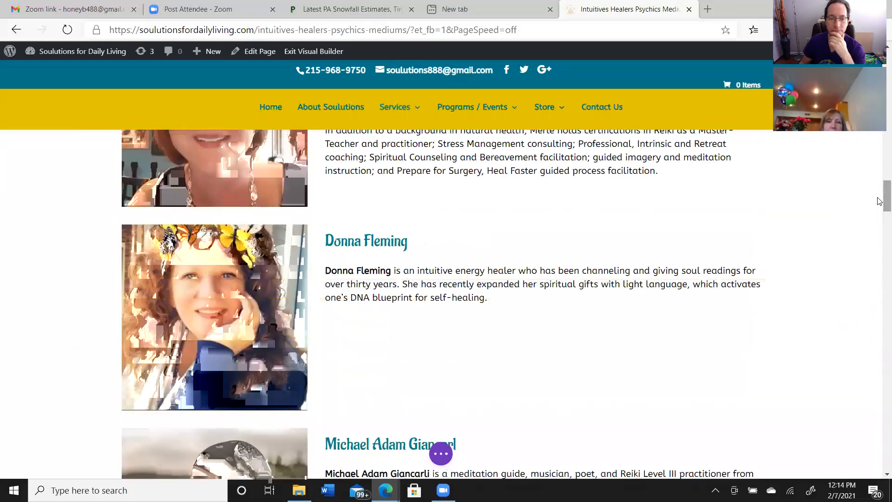
{"action": "mouse_move", "coordinate": [435, 310]}
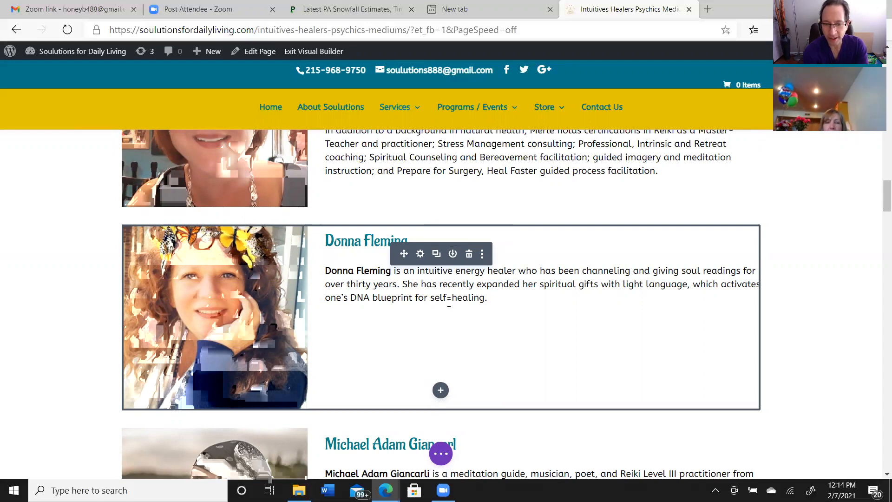
{"action": "left_click", "coordinate": [435, 256]}
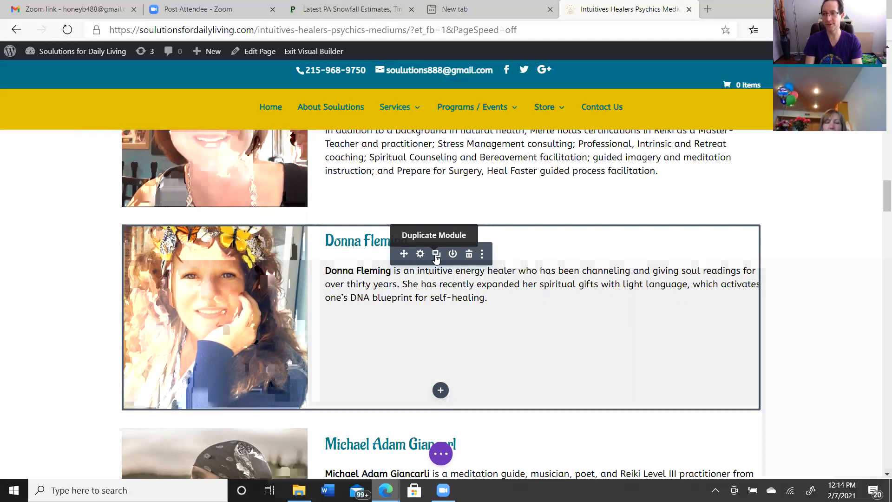
{"action": "left_click", "coordinate": [469, 254]}
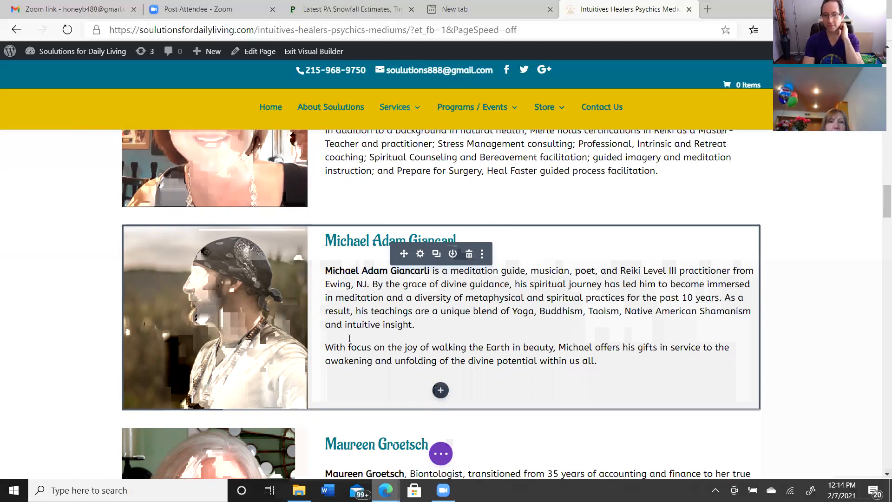
Open the media library for the photo in the bio of the meditation guide and Reiki Level III practitioner
{"action": "left_click", "coordinate": [223, 294]}
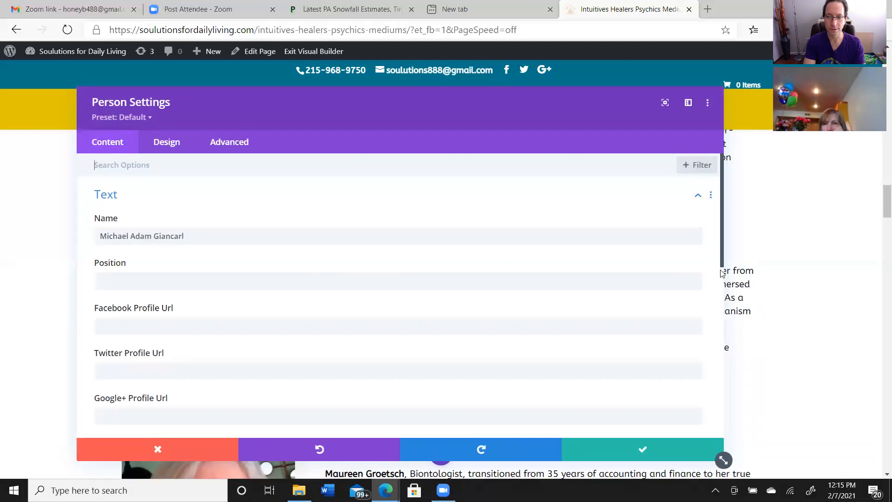
{"action": "left_click_drag", "start_coordinate": [722, 267], "coordinate": [714, 321]}
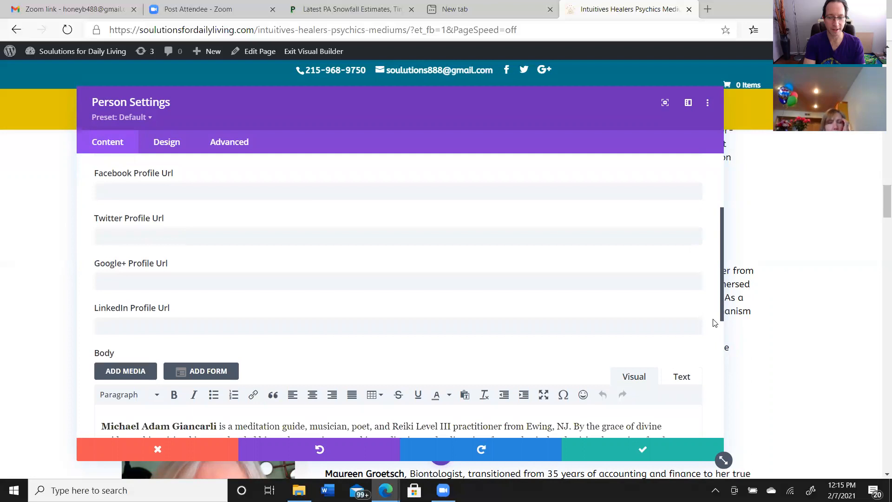
{"action": "left_click_drag", "start_coordinate": [714, 322], "coordinate": [704, 398]}
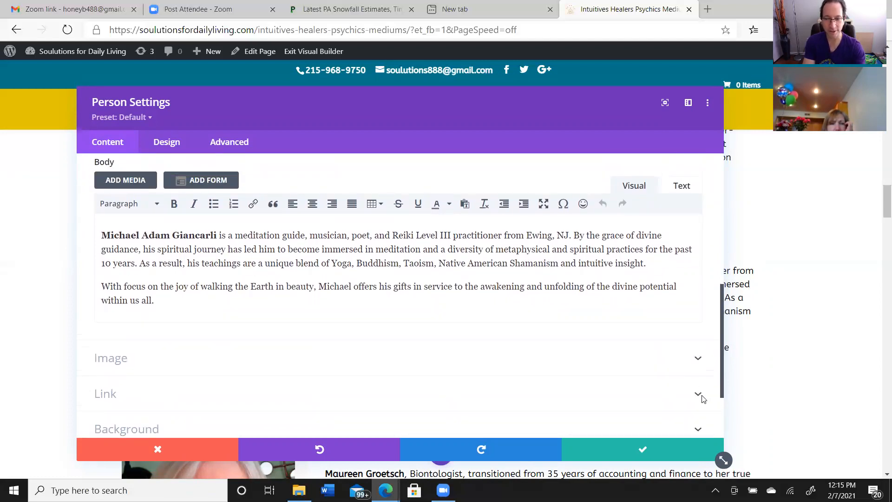
{"action": "mouse_move", "coordinate": [703, 399]}
{"action": "left_mouse_down"}
{"action": "mouse_move", "coordinate": [707, 374]}
{"action": "mouse_move", "coordinate": [705, 415]}
{"action": "left_mouse_up"}
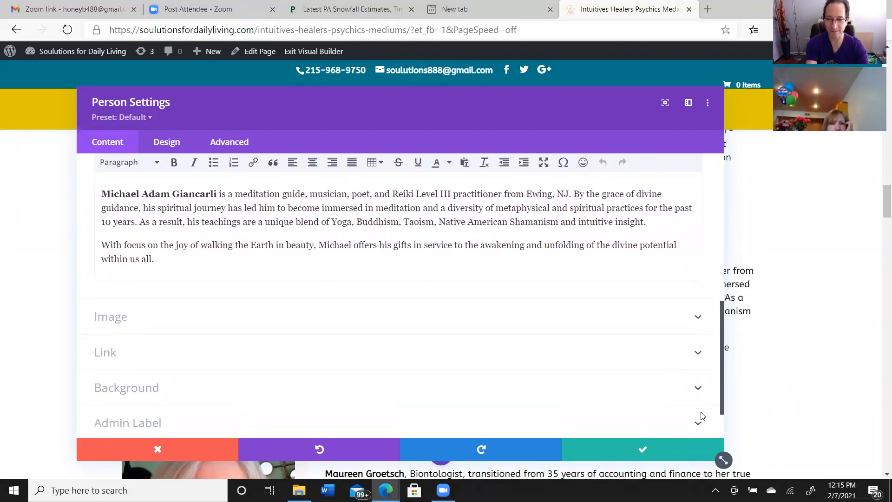
{"action": "left_click", "coordinate": [108, 322]}
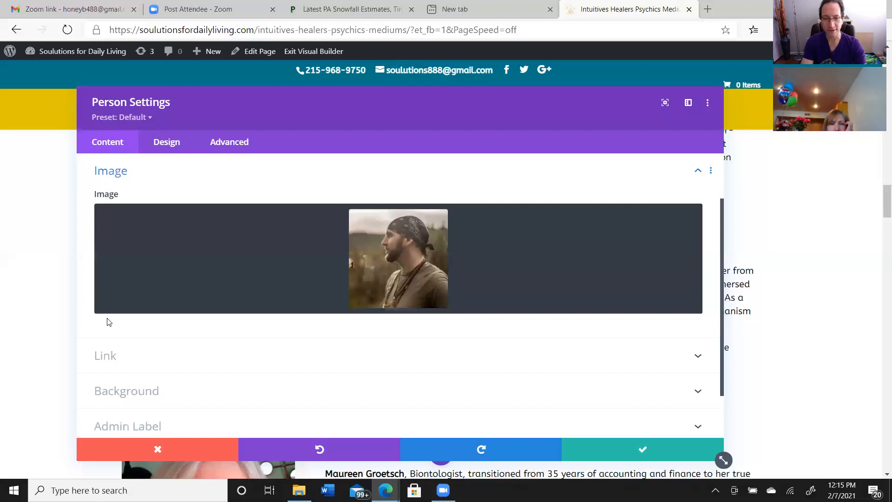
{"action": "mouse_move", "coordinate": [399, 272]}
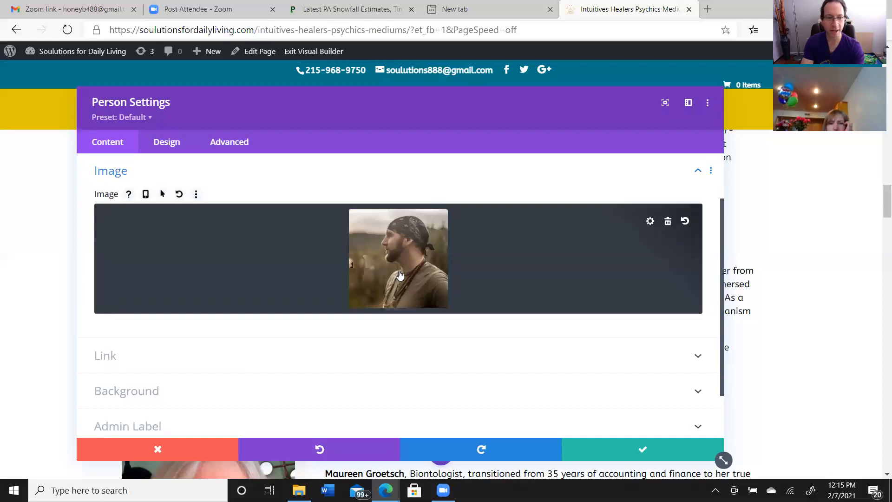
{"action": "left_click", "coordinate": [399, 273]}
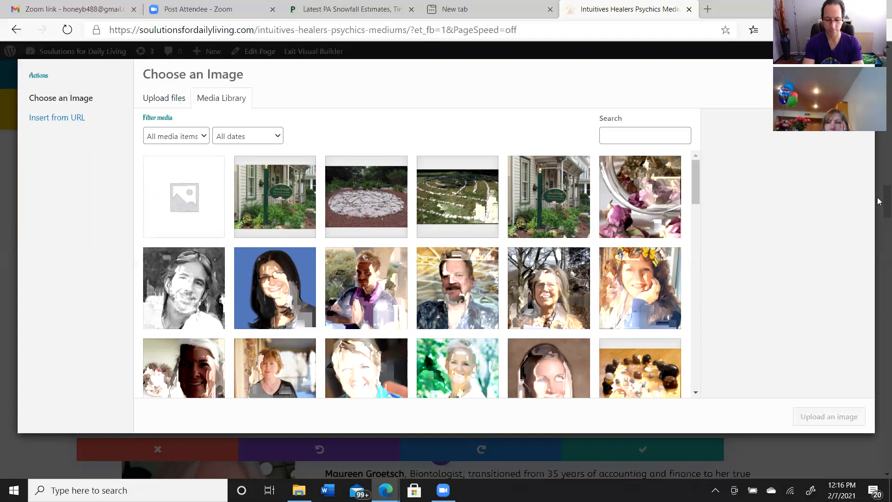
Look through the media library's images, and leave the image chooser and bio settings without making changes
{"action": "left_click_drag", "start_coordinate": [695, 197], "coordinate": [700, 304]}
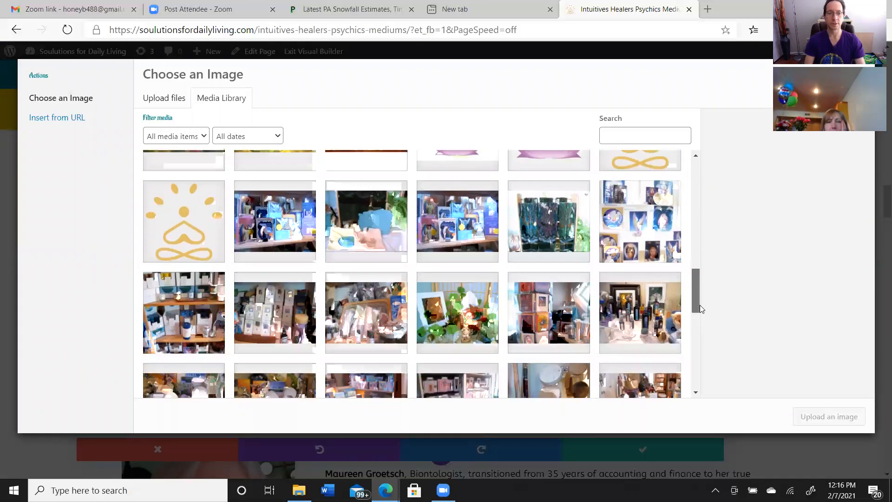
{"action": "left_click_drag", "start_coordinate": [700, 308], "coordinate": [699, 310]}
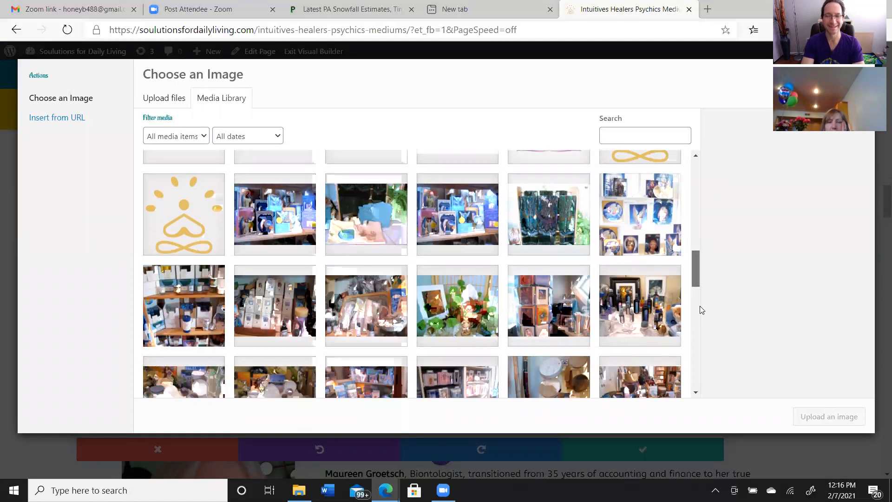
{"action": "left_click_drag", "start_coordinate": [701, 311], "coordinate": [703, 302]}
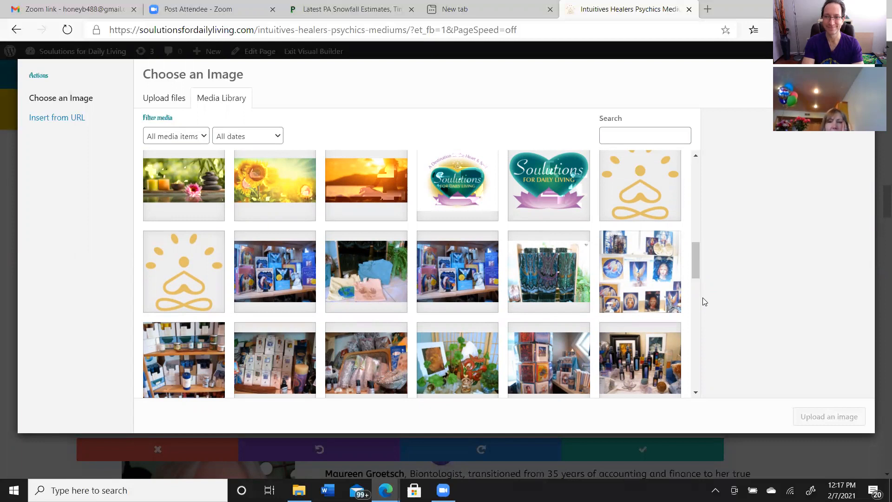
{"action": "left_click_drag", "start_coordinate": [693, 258], "coordinate": [695, 334]}
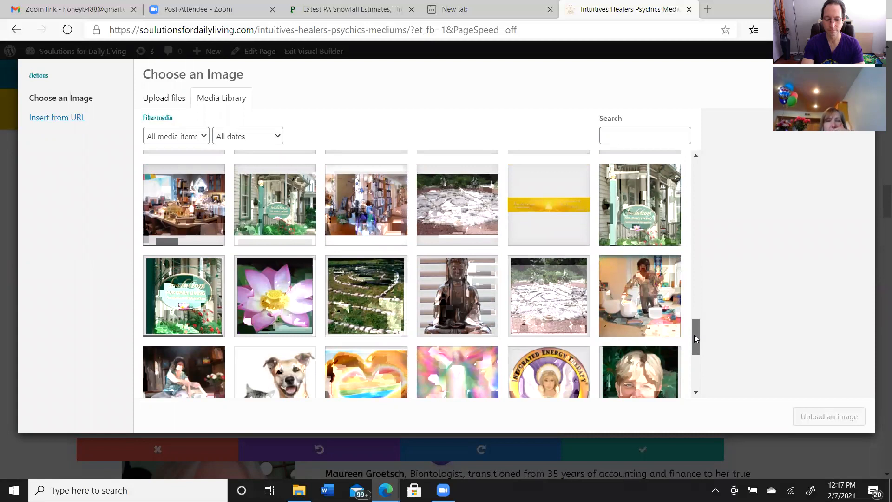
{"action": "left_click_drag", "start_coordinate": [693, 335], "coordinate": [712, 185]}
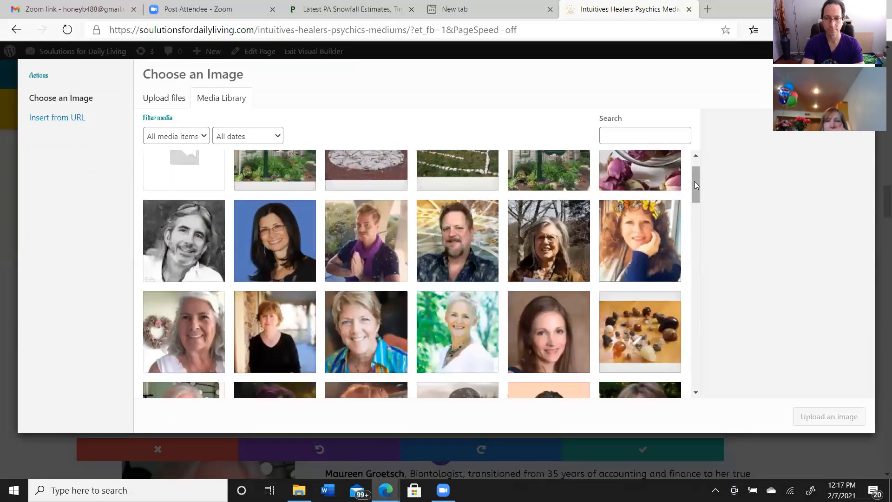
{"action": "left_click_drag", "start_coordinate": [694, 184], "coordinate": [694, 178]}
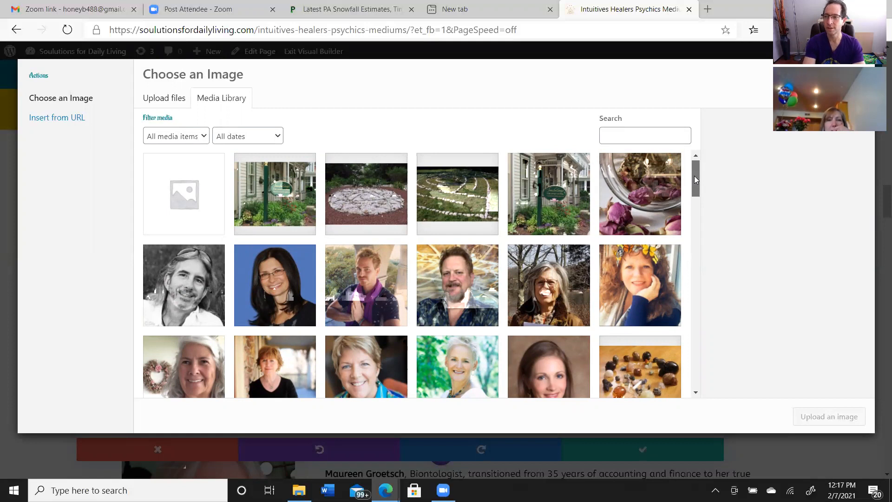
{"action": "left_click_drag", "start_coordinate": [694, 176], "coordinate": [706, 141]}
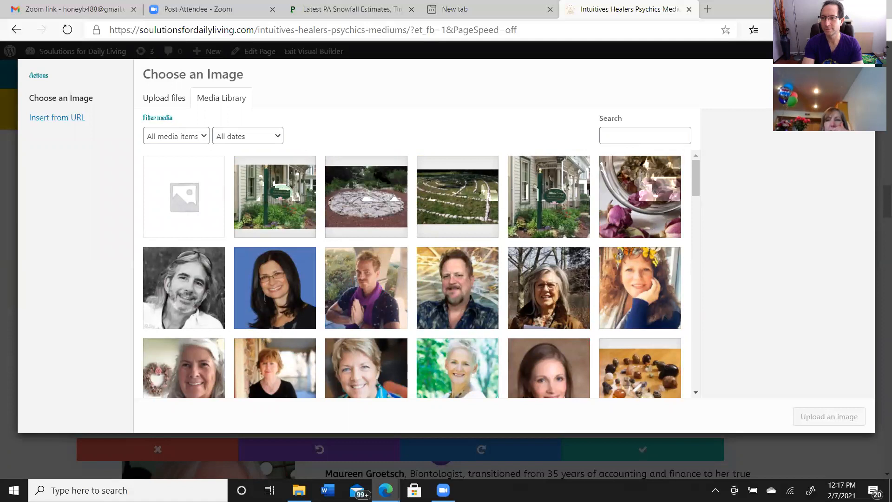
{"action": "left_click", "coordinate": [860, 73]}
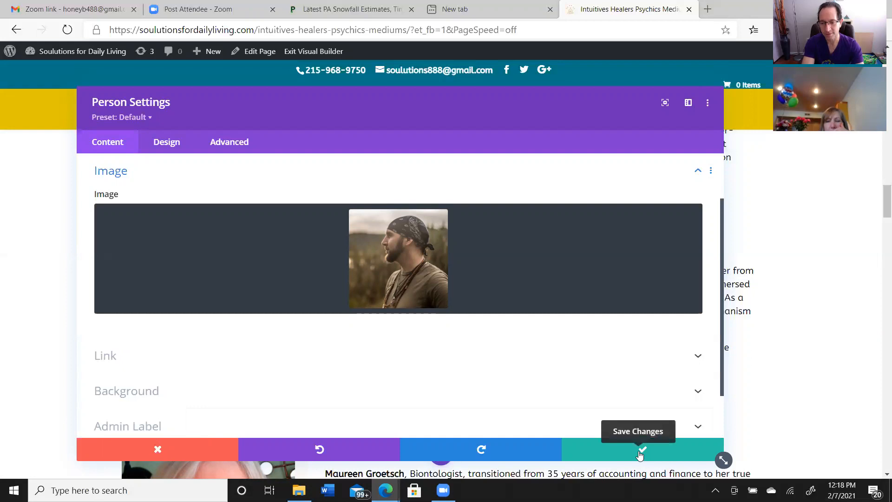
{"action": "left_click", "coordinate": [155, 448]}
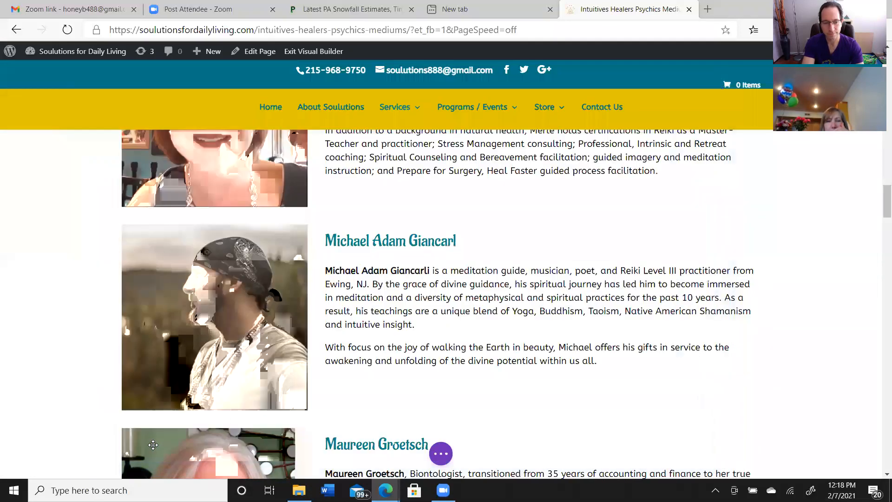
Save the Practitioner Bios page and exit the Visual Builder
{"action": "mouse_move", "coordinate": [698, 402]}
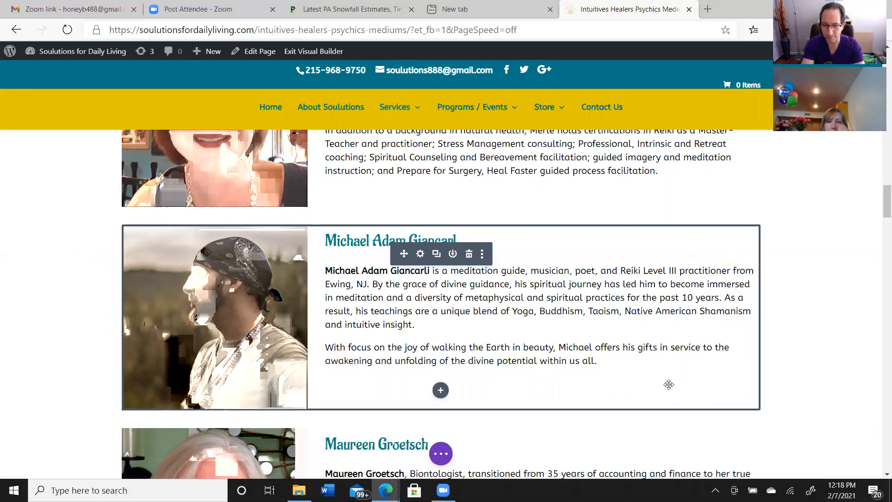
{"action": "left_click", "coordinate": [437, 456]}
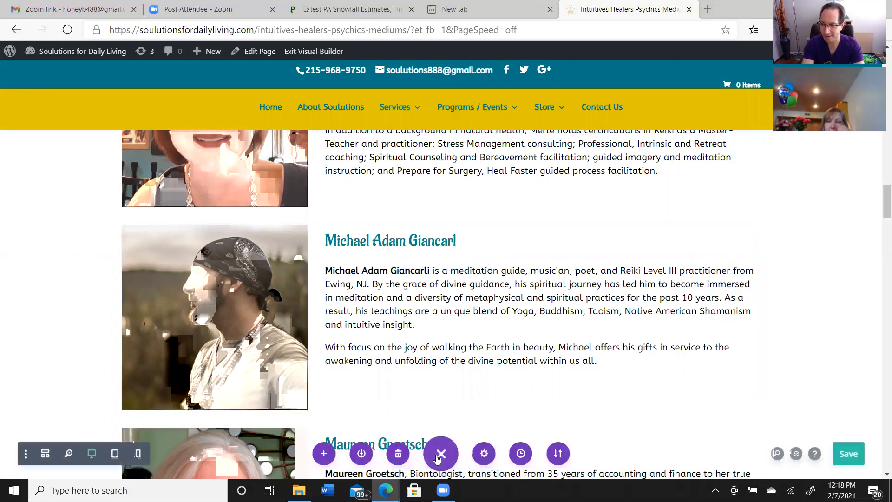
{"action": "left_click", "coordinate": [843, 452]}
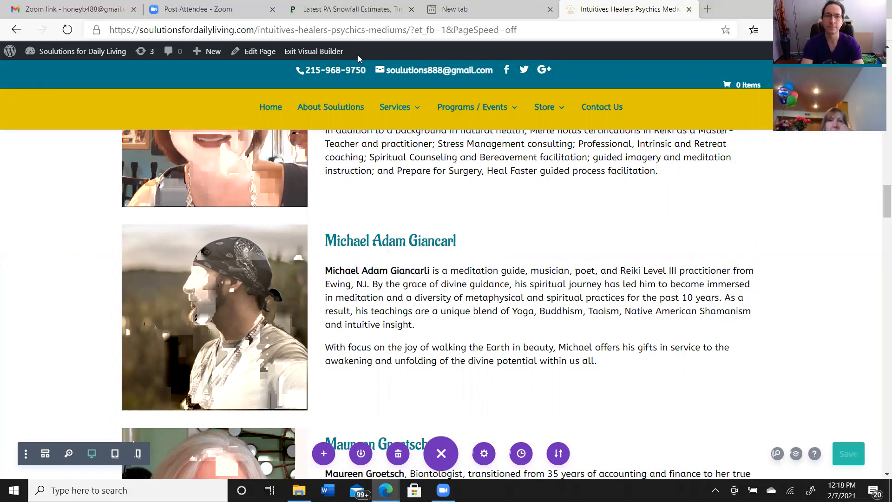
{"action": "left_click", "coordinate": [317, 60]}
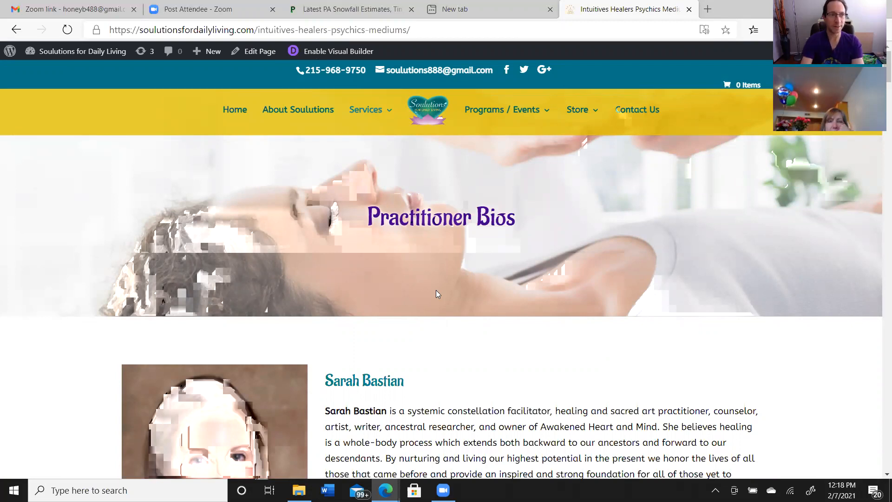
Go to the site's WordPress dashboard and open the list of all products
{"action": "mouse_move", "coordinate": [63, 57]}
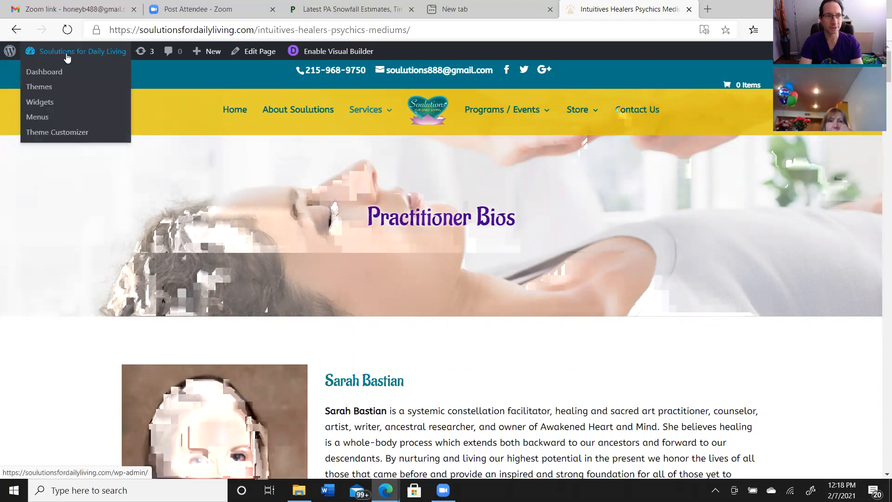
{"action": "left_click", "coordinate": [57, 73]}
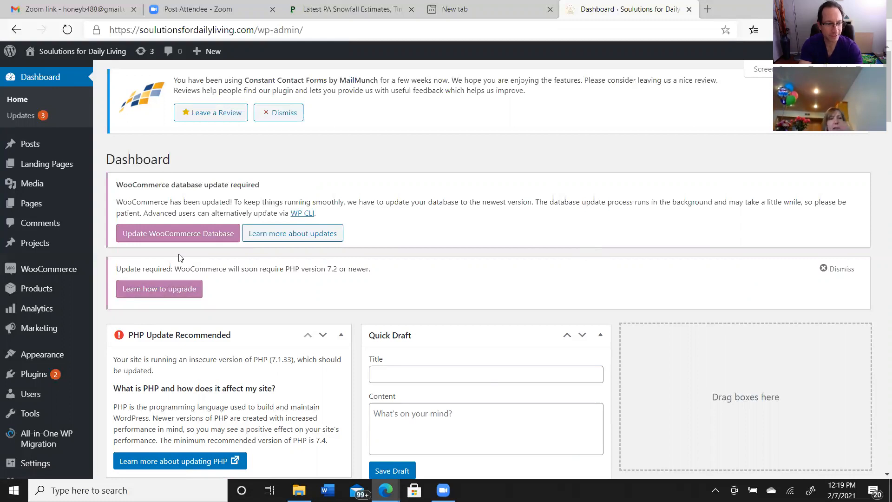
{"action": "mouse_move", "coordinate": [24, 271]}
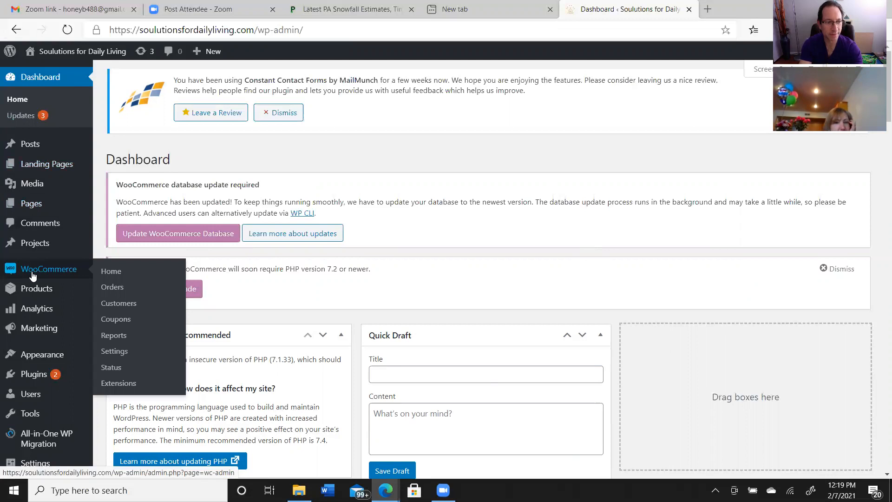
{"action": "mouse_move", "coordinate": [55, 288]}
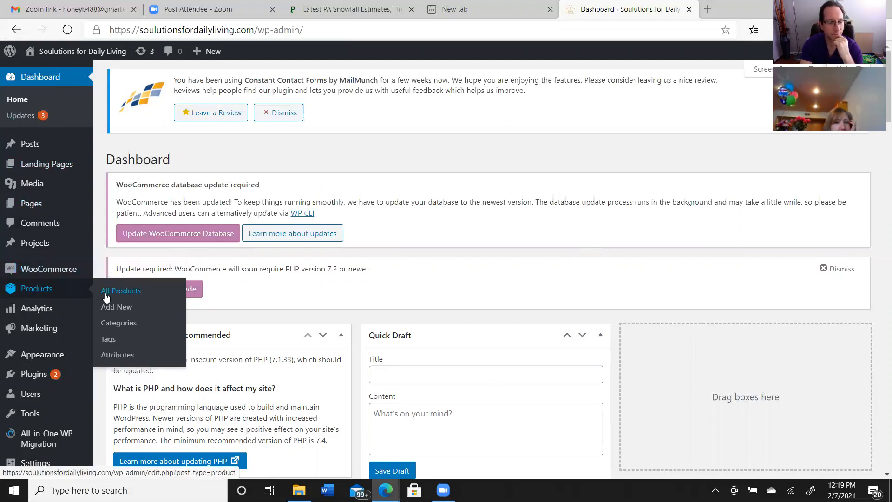
{"action": "mouse_move", "coordinate": [53, 272]}
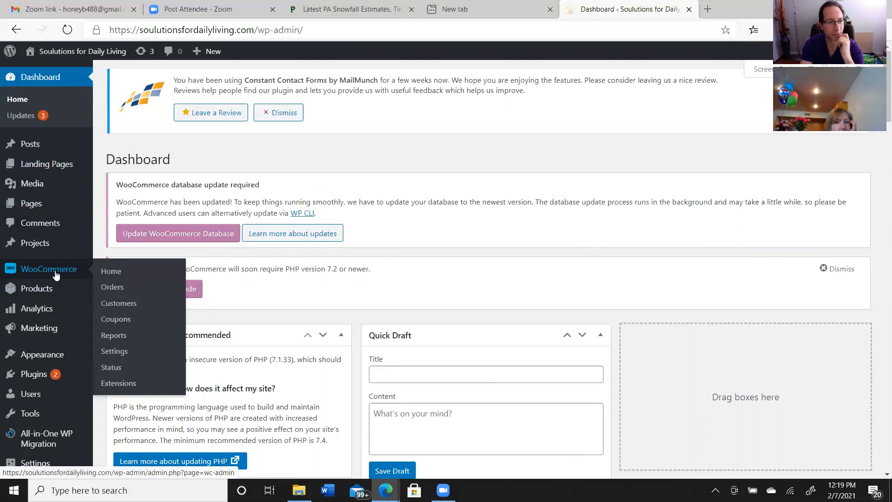
{"action": "mouse_move", "coordinate": [89, 294]}
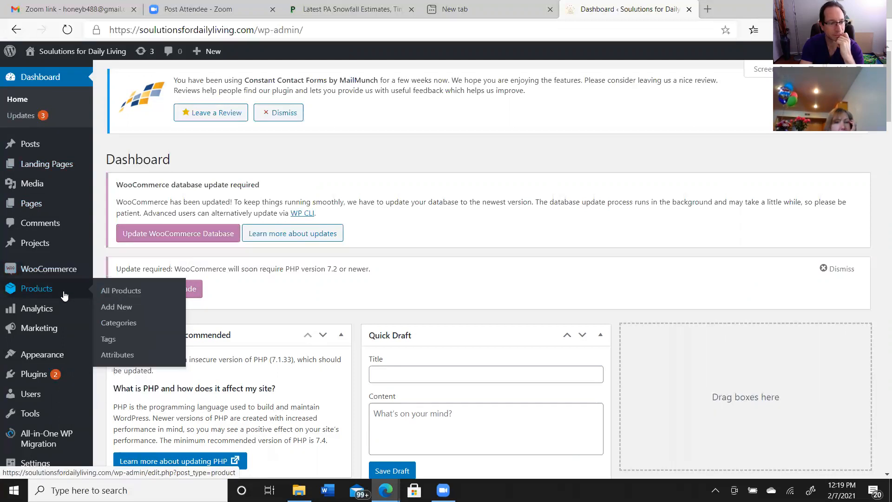
{"action": "left_click", "coordinate": [111, 291]}
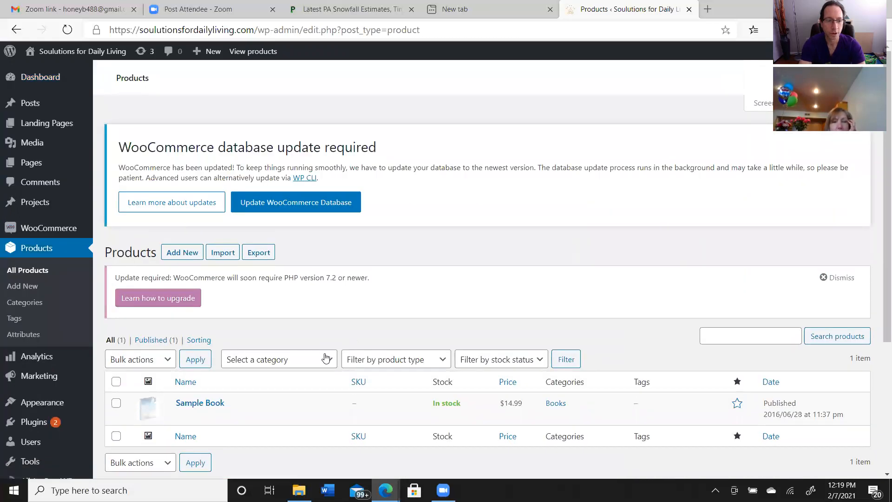
Review the categories available for filtering the products, and leave the category filter unset
{"action": "left_click", "coordinate": [329, 362]}
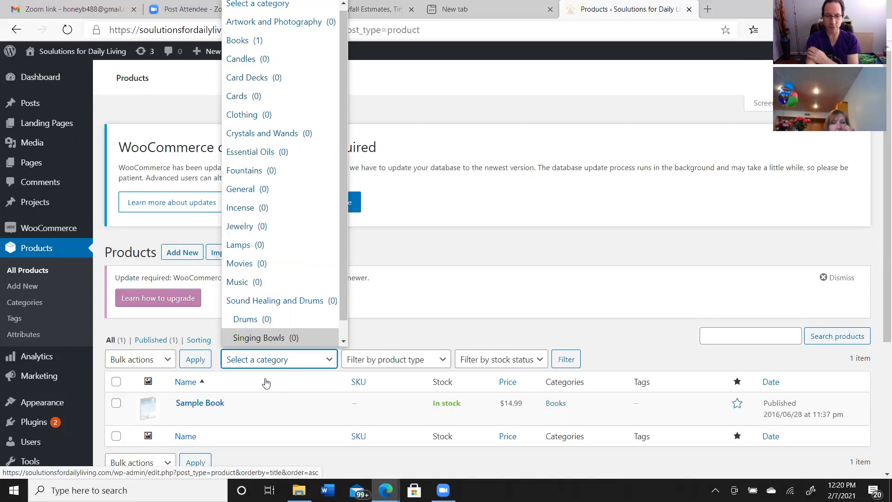
{"action": "scroll", "coordinate": [306, 207], "scroll_direction": "down", "scroll_amount": 1}
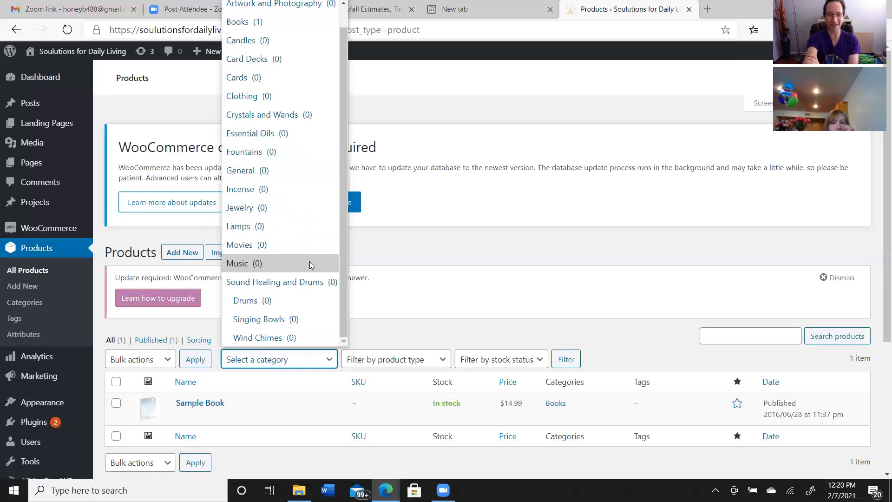
{"action": "left_click", "coordinate": [393, 333]}
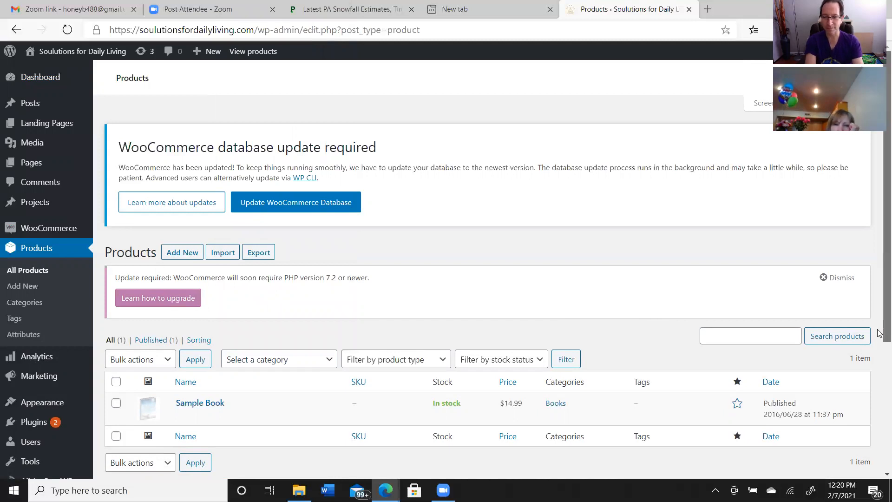
Look over the Products page from end to end, and minimize the browser to show the desktop
{"action": "scroll", "coordinate": [879, 385], "scroll_direction": "down", "scroll_amount": 2}
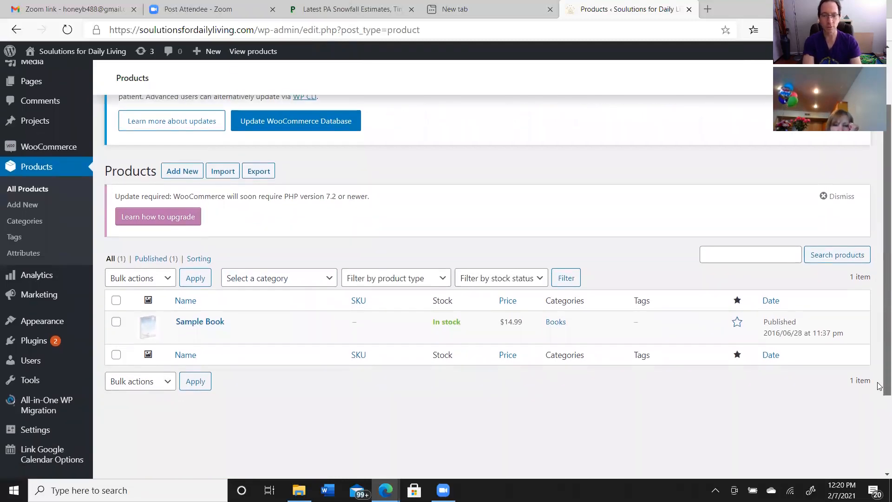
{"action": "scroll", "coordinate": [879, 385], "scroll_direction": "down", "scroll_amount": 3}
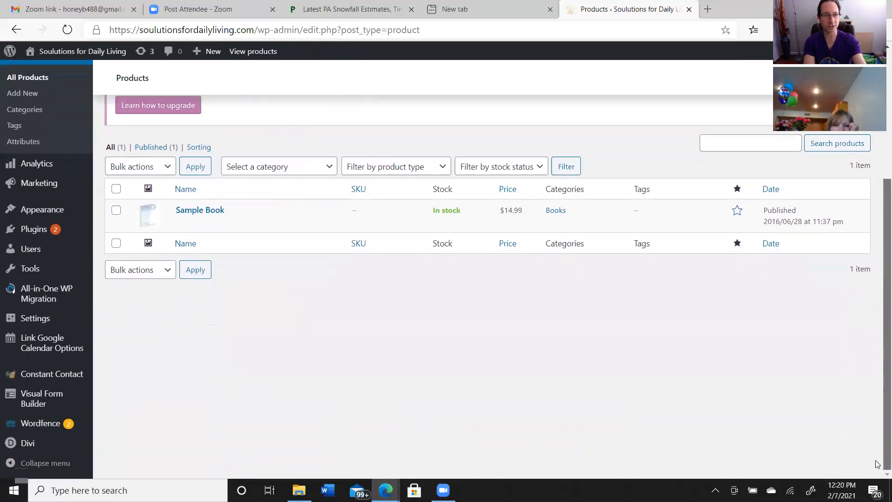
{"action": "scroll", "coordinate": [876, 466], "scroll_direction": "up", "scroll_amount": 4}
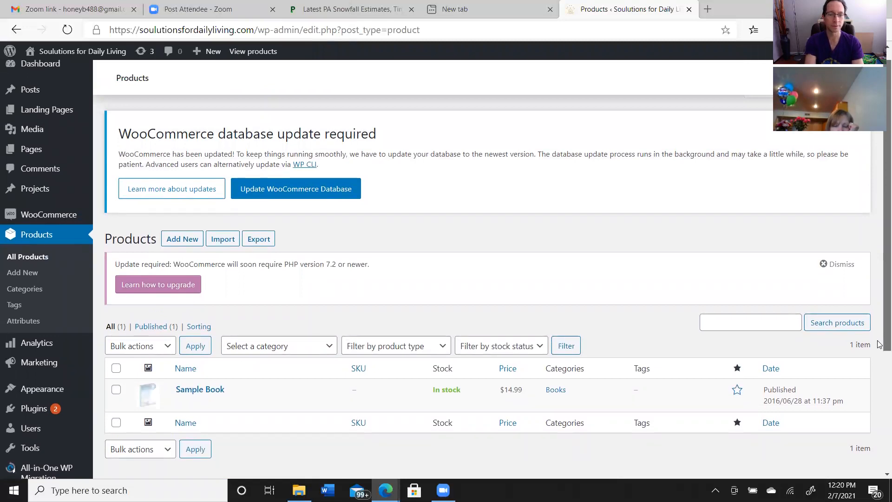
{"action": "scroll", "coordinate": [879, 341], "scroll_direction": "down", "scroll_amount": 4}
{"action": "scroll", "coordinate": [879, 341], "scroll_direction": "up", "scroll_amount": 4}
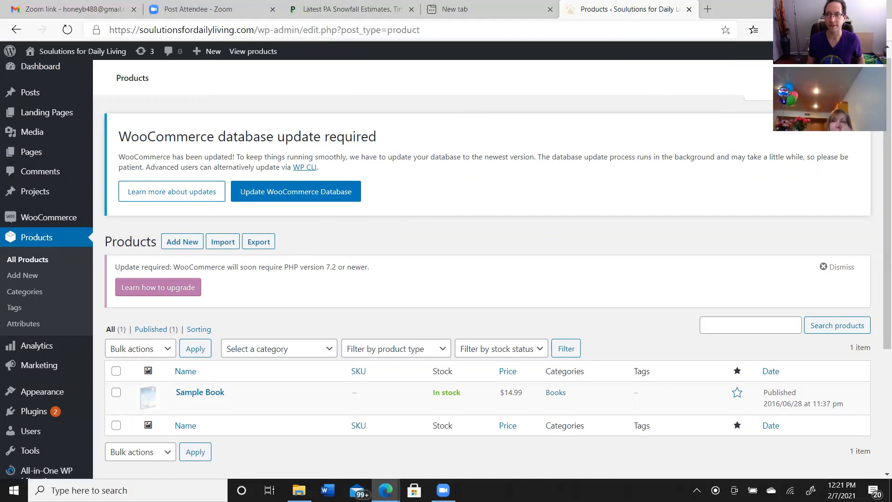
{"action": "left_click", "coordinate": [825, 8]}
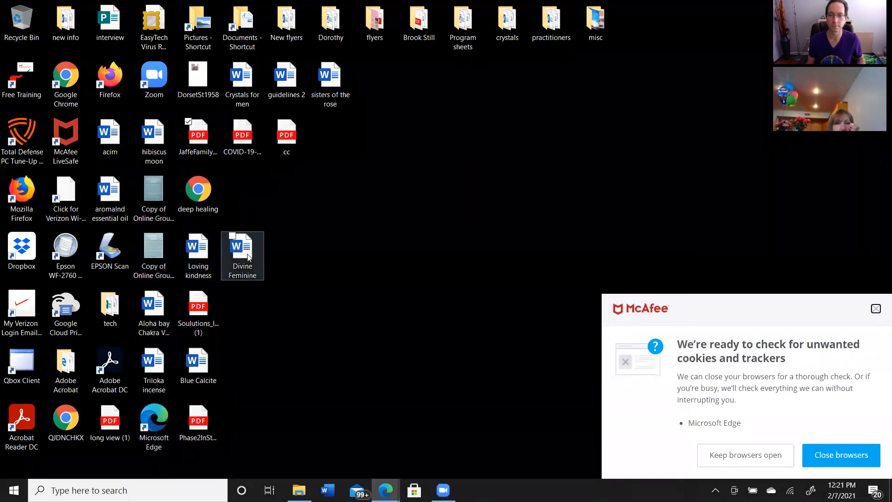
Open the "aromalnd essential oil" Word document from the desktop and dismiss the McAfee notification
{"action": "left_click", "coordinate": [112, 200]}
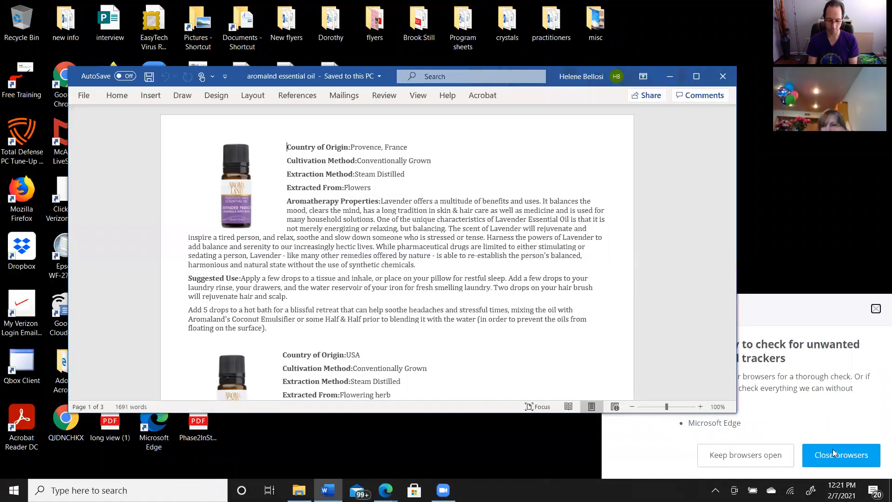
{"action": "left_click", "coordinate": [876, 312]}
{"action": "left_click", "coordinate": [876, 310]}
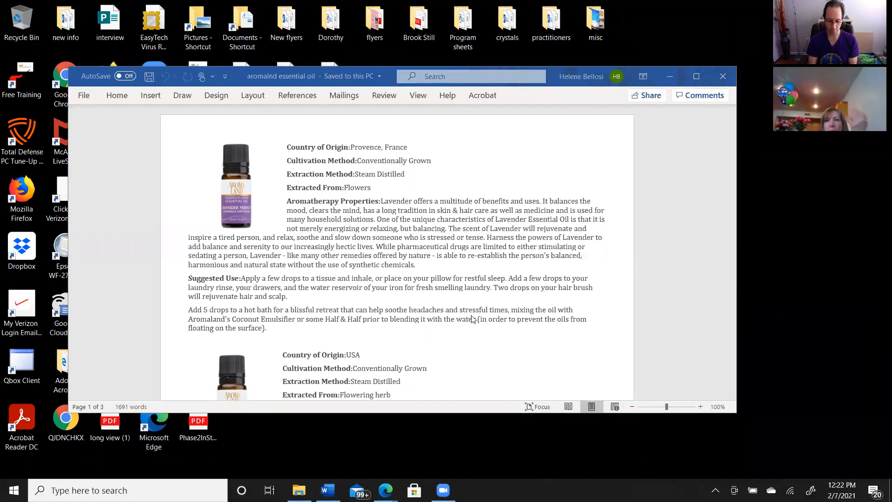
{"action": "left_click", "coordinate": [212, 130]}
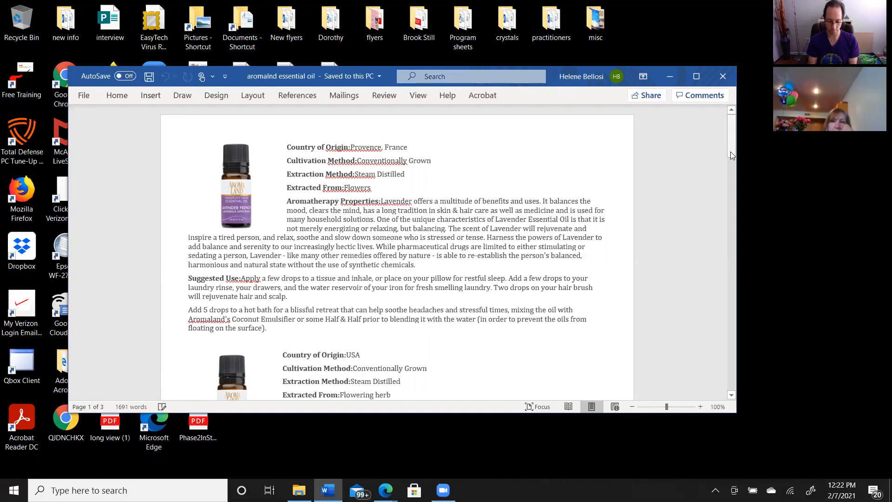
{"action": "left_click_drag", "start_coordinate": [734, 186], "coordinate": [735, 142]}
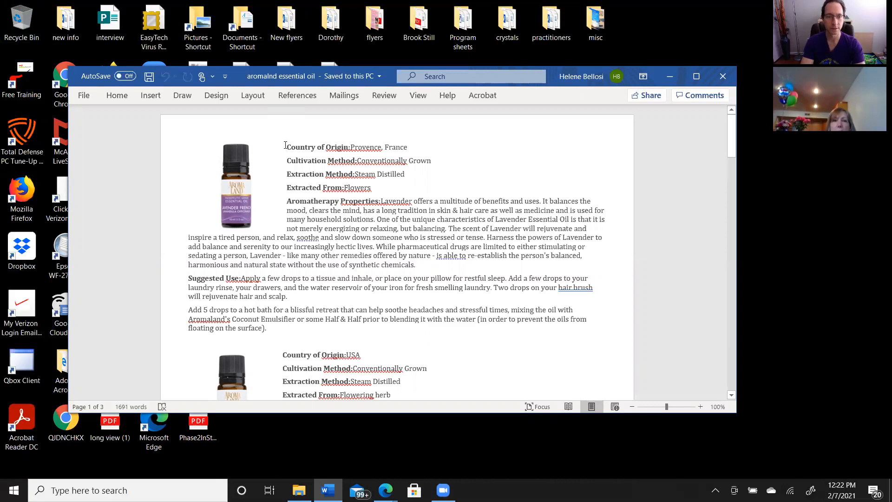
Copy the whole lavender entry, from Country of Origin through the hot bath paragraph, and return to the Products page in the browser
{"action": "left_click_drag", "start_coordinate": [185, 145], "coordinate": [600, 333]}
{"action": "key", "text": "ctrl+c"}
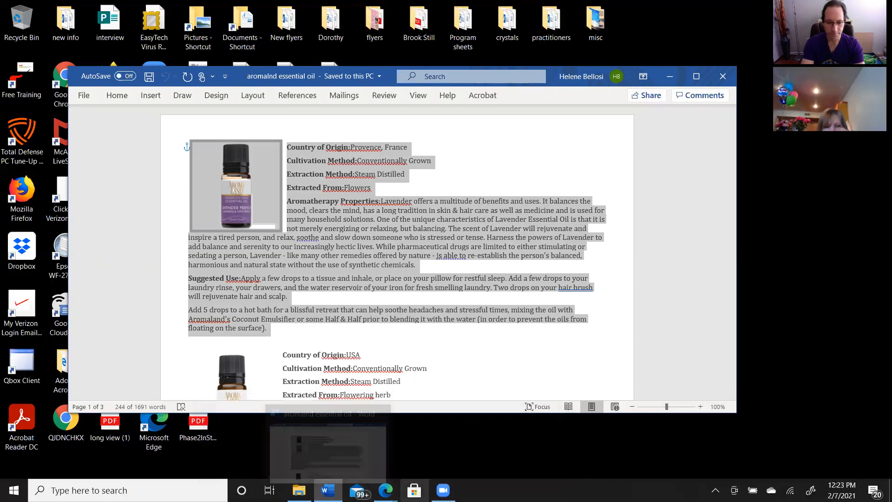
{"action": "mouse_move", "coordinate": [443, 490]}
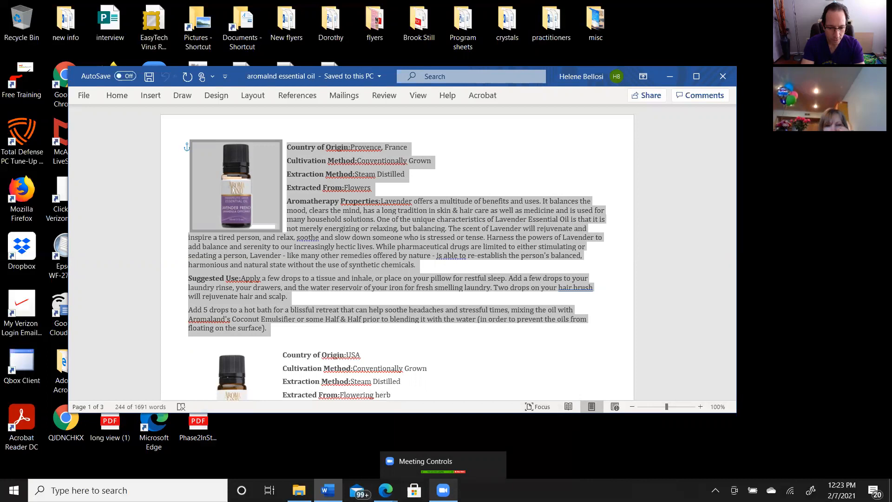
{"action": "left_click", "coordinate": [443, 490]}
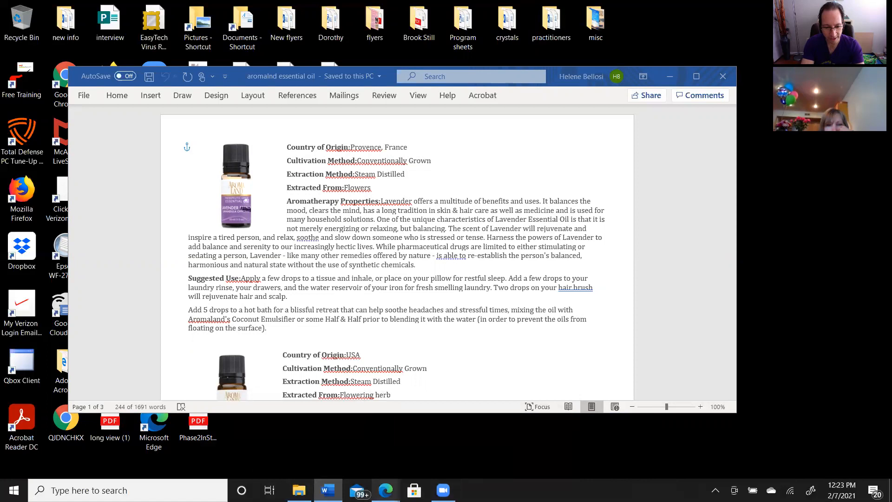
{"action": "mouse_move", "coordinate": [385, 490]}
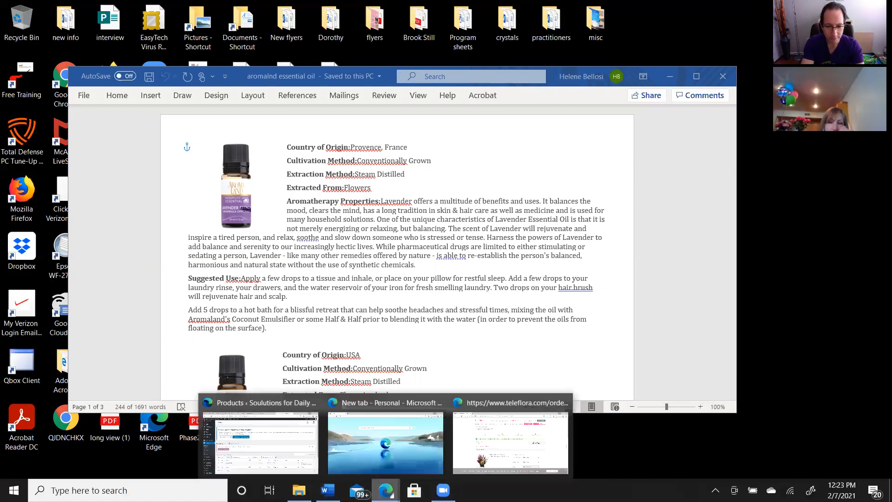
{"action": "left_click", "coordinate": [270, 459]}
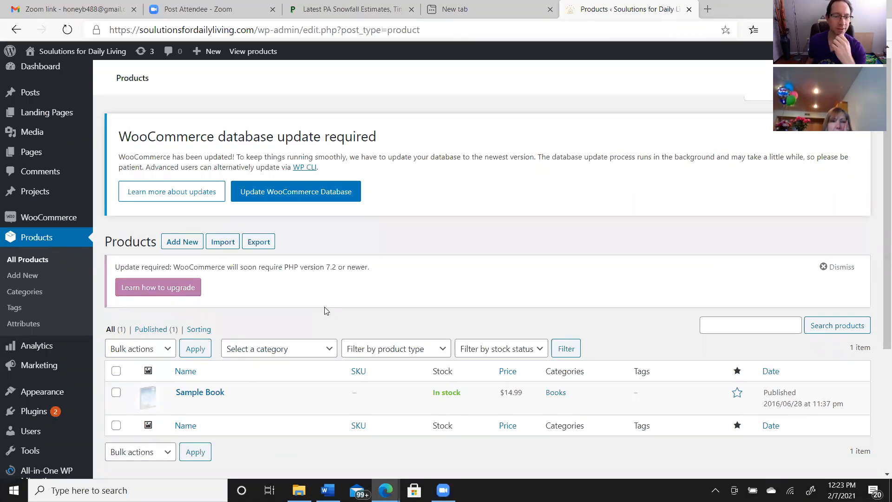
Start a new product, dismiss the WooCommerce database update notice, and name the product "French lavender essential oil"
{"action": "left_click", "coordinate": [178, 247]}
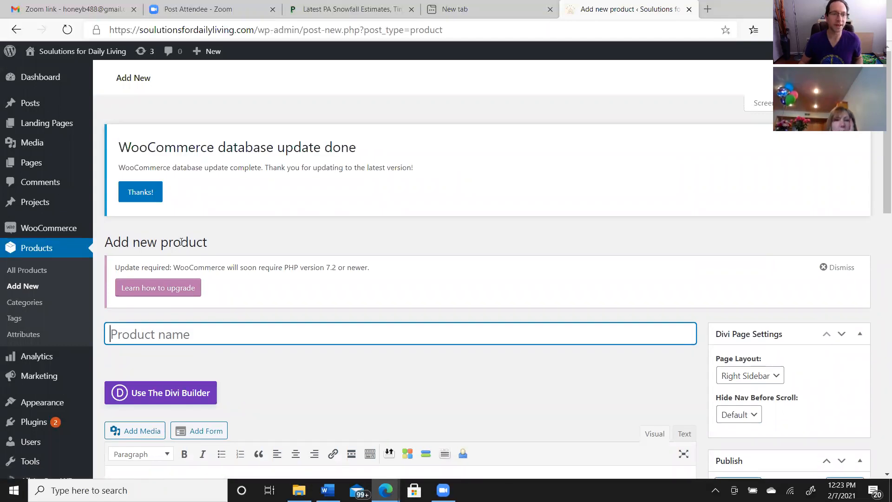
{"action": "left_click", "coordinate": [150, 193]}
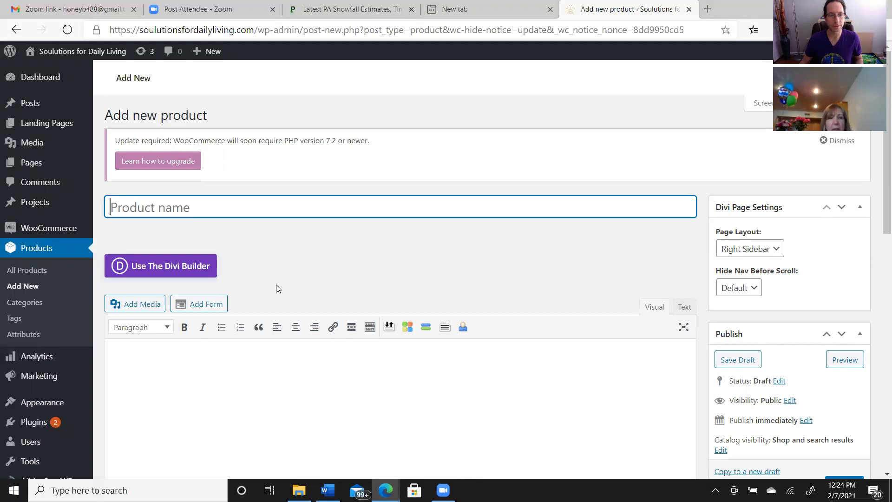
{"action": "type", "text": "Fre"}
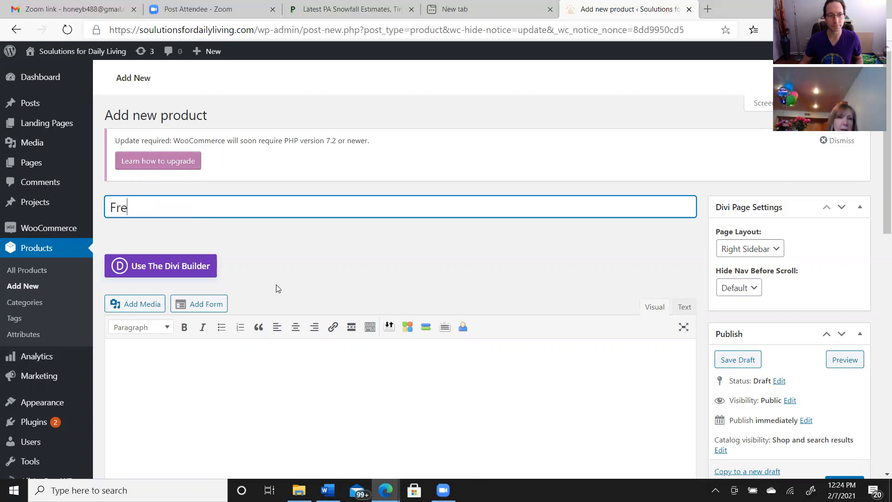
{"action": "type", "text": "nch "}
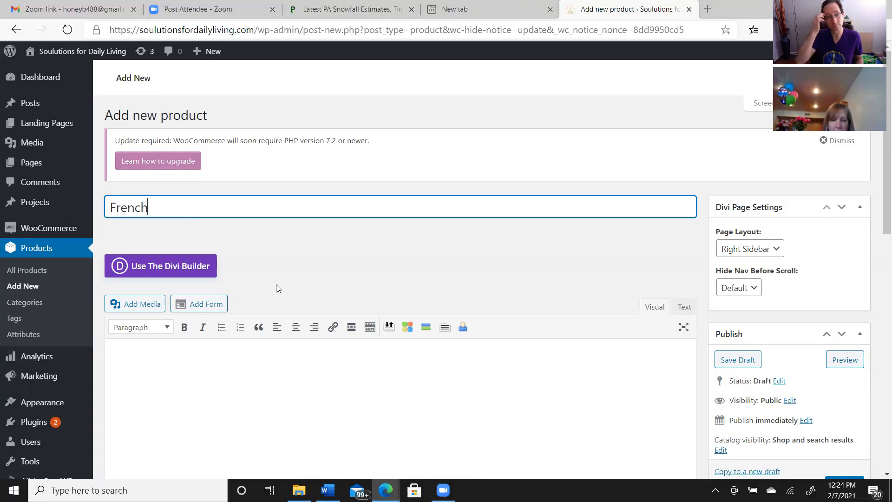
{"action": "type", "text": "lav"}
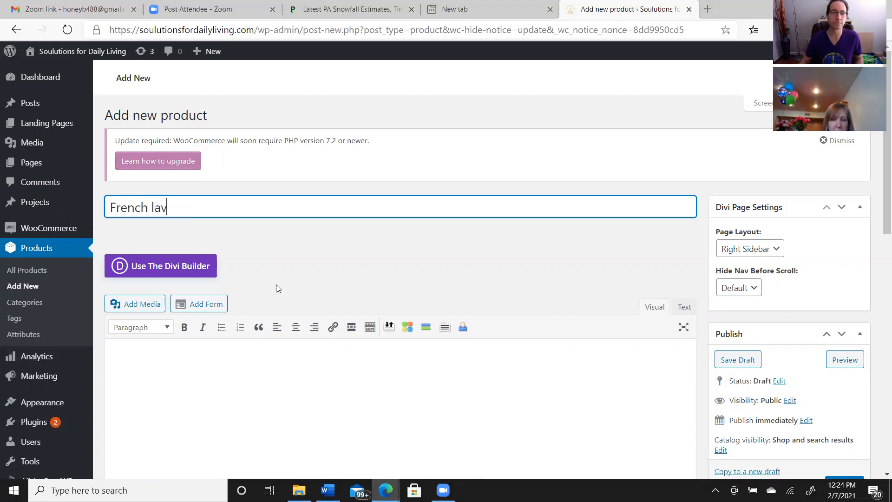
{"action": "type", "text": "ender "}
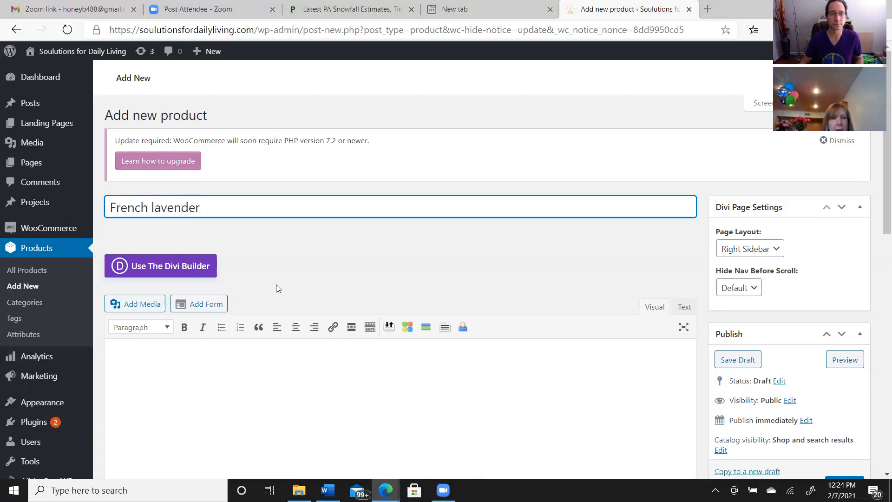
{"action": "type", "text": "essential oil"}
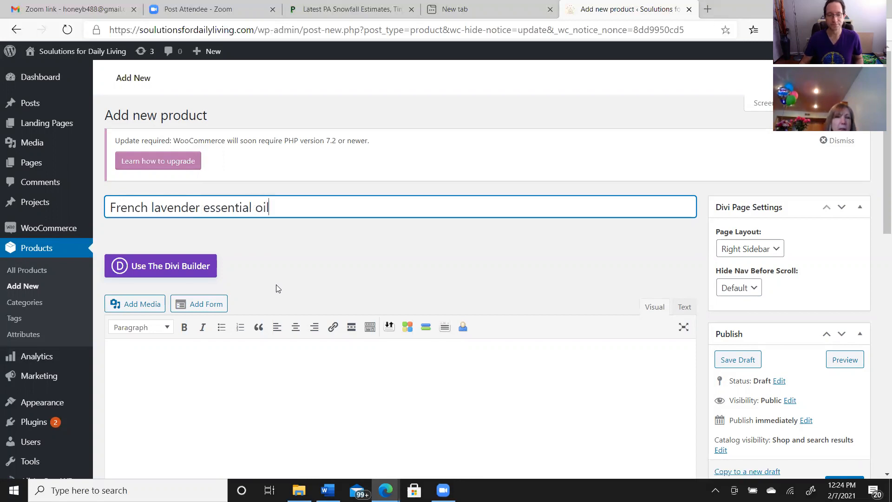
Capitalize the product name so it reads "French Lavender Essential Oil"
{"action": "left_click", "coordinate": [157, 205]}
{"action": "key", "text": "BackSpace"}
{"action": "type", "text": "L"}
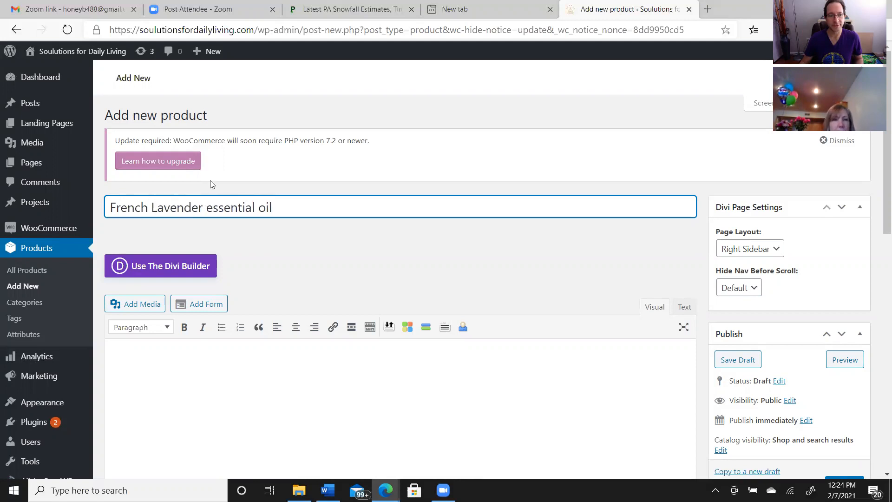
{"action": "left_click", "coordinate": [213, 208]}
{"action": "key", "text": "BackSpace"}
{"action": "type", "text": "E"}
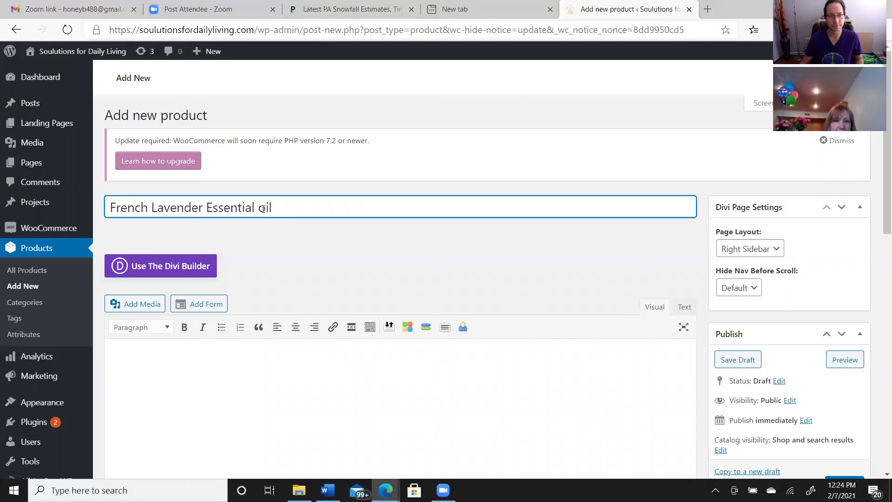
{"action": "key", "text": "BackSpace"}
{"action": "type", "text": "O"}
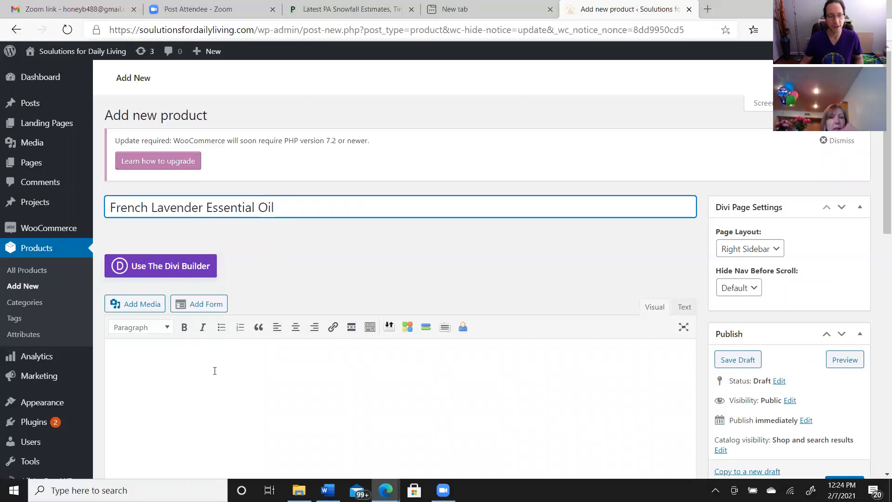
Paste the copied lavender text into the product description and insert a space after the colon of each bold label
{"action": "left_click", "coordinate": [120, 355]}
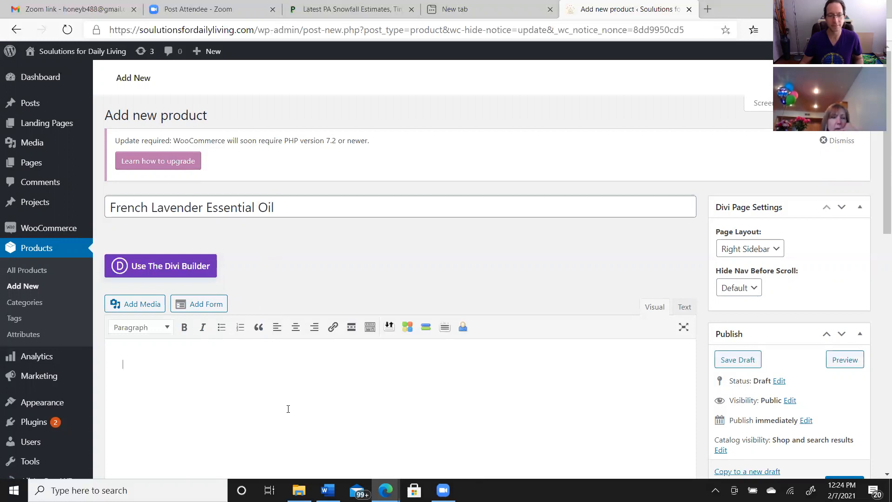
{"action": "key", "text": "ctrl+v"}
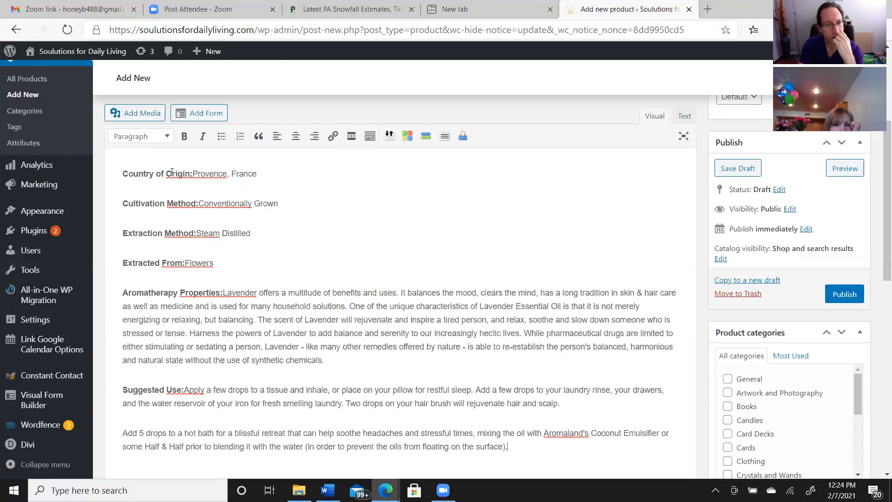
{"action": "left_click", "coordinate": [192, 172]}
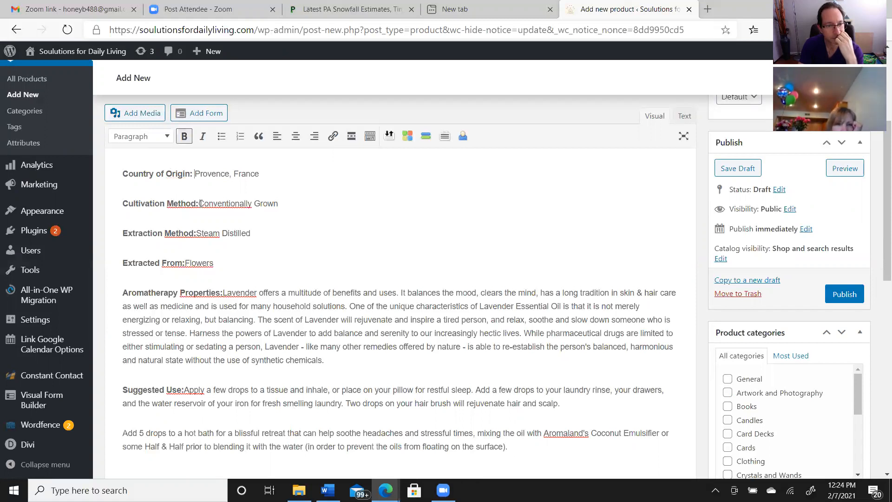
{"action": "left_click", "coordinate": [199, 203]}
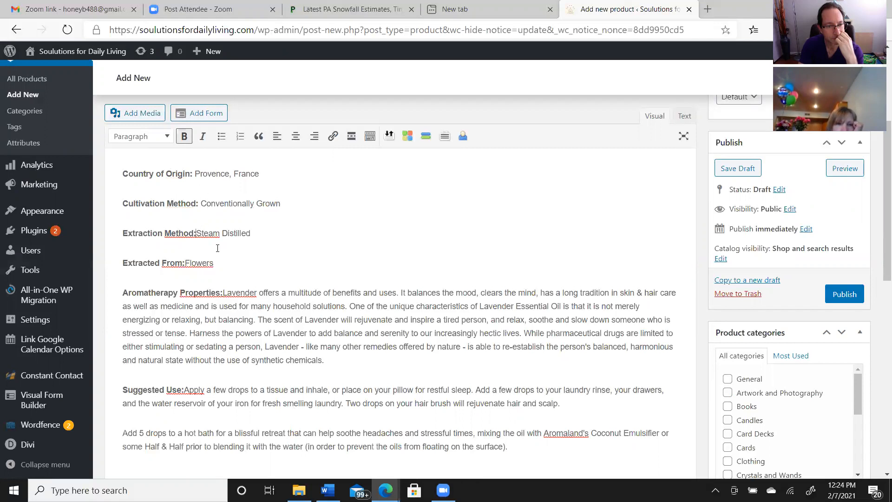
{"action": "left_click", "coordinate": [187, 261]}
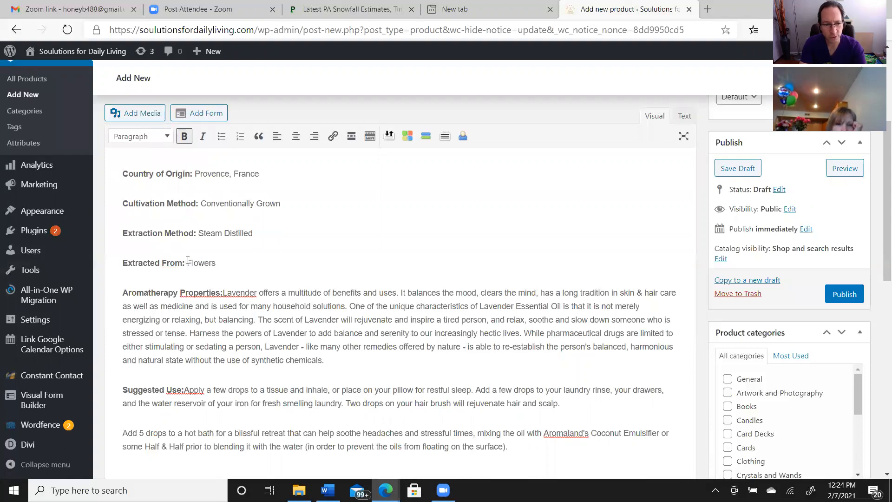
{"action": "left_click", "coordinate": [223, 291]}
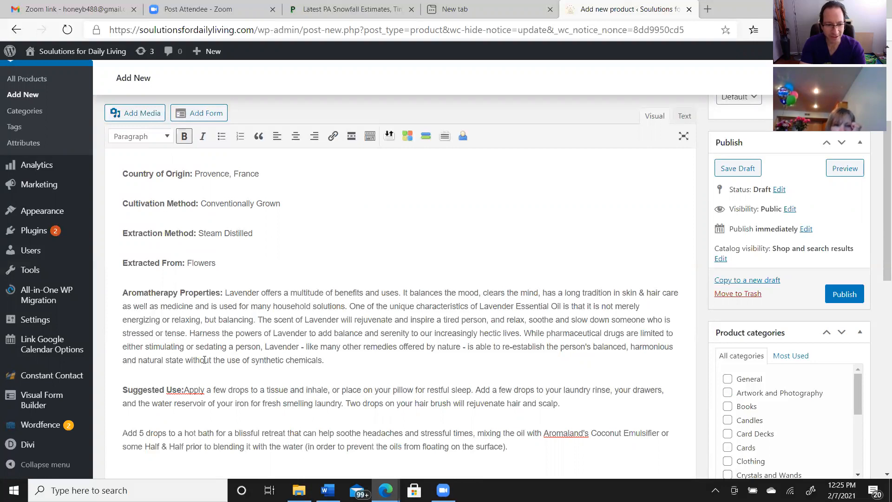
{"action": "left_click", "coordinate": [185, 389]}
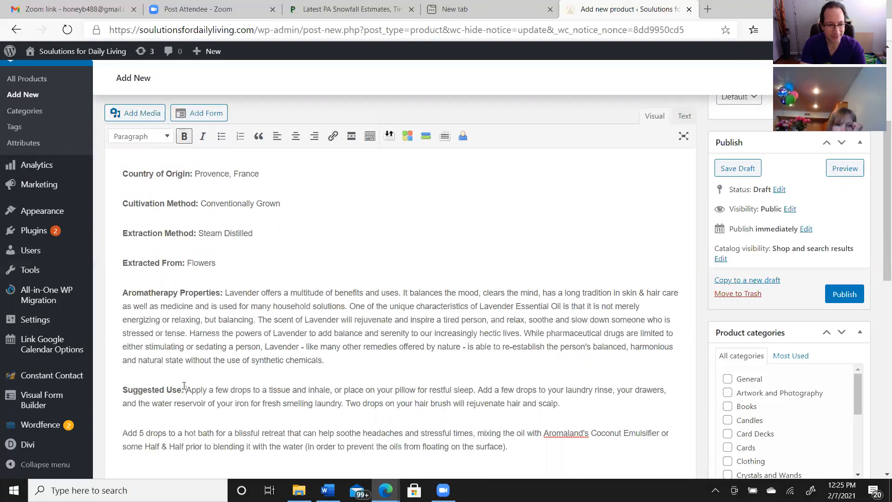
Look over the product data, short description and product image sections, and open the product's Inventory settings
{"action": "left_click_drag", "start_coordinate": [878, 277], "coordinate": [877, 352]}
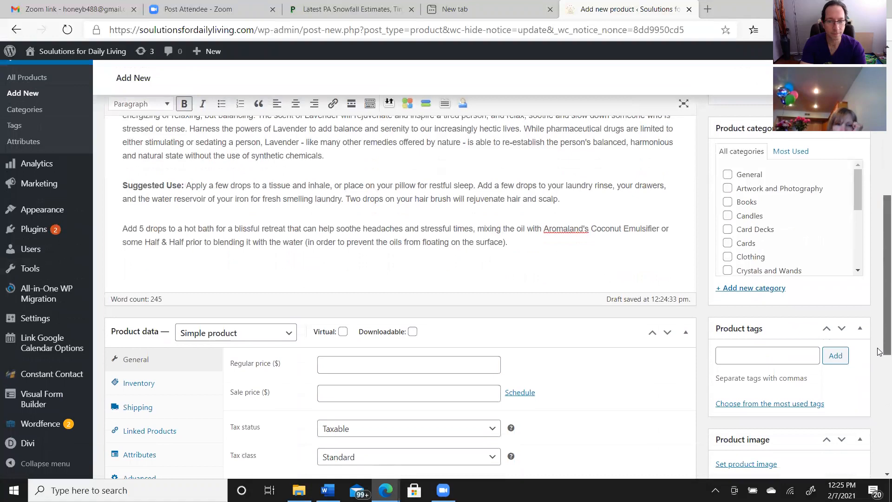
{"action": "left_click_drag", "start_coordinate": [879, 353], "coordinate": [879, 412]}
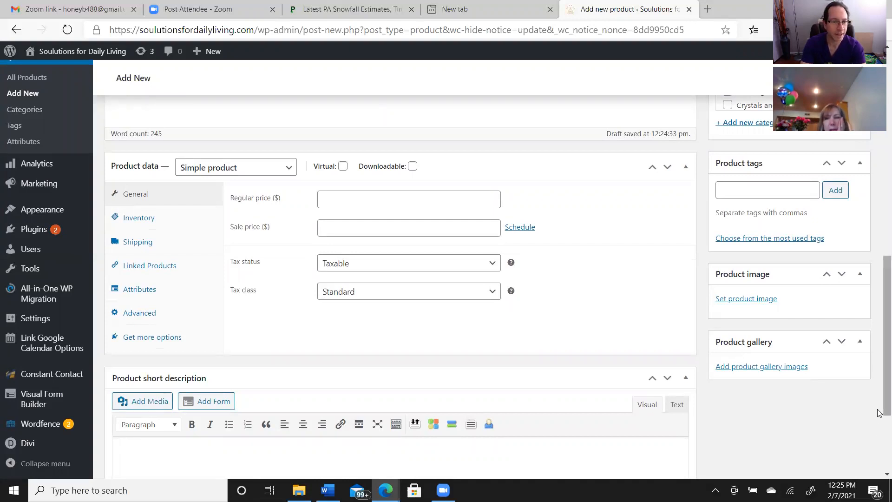
{"action": "scroll", "coordinate": [879, 412], "scroll_direction": "down", "scroll_amount": 3}
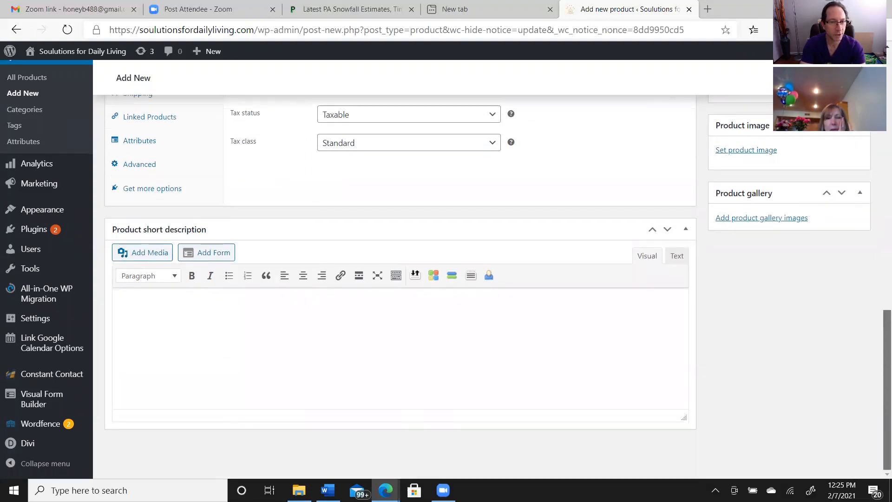
{"action": "scroll", "coordinate": [879, 418], "scroll_direction": "up", "scroll_amount": 8}
{"action": "left_click_drag", "start_coordinate": [879, 319], "coordinate": [879, 436]}
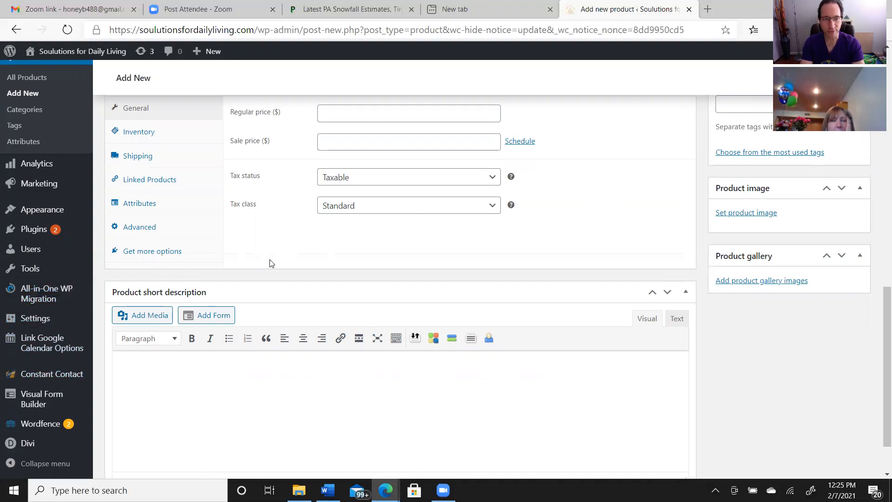
{"action": "left_click", "coordinate": [148, 135]}
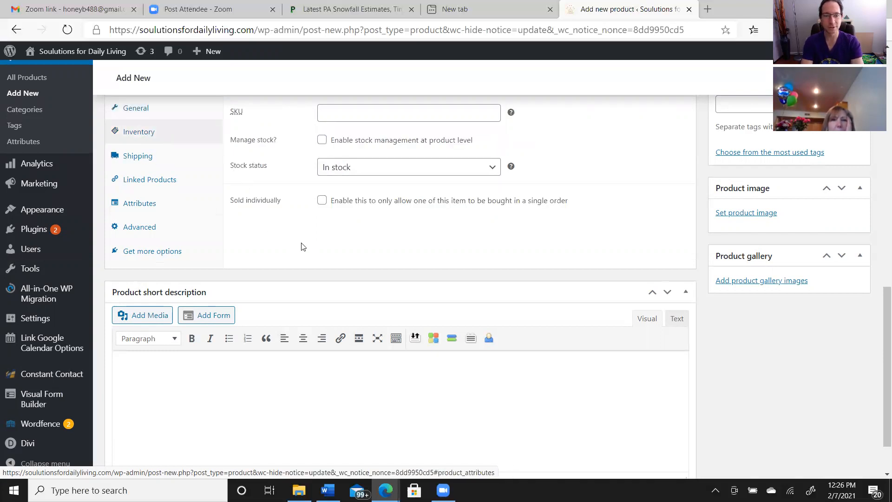
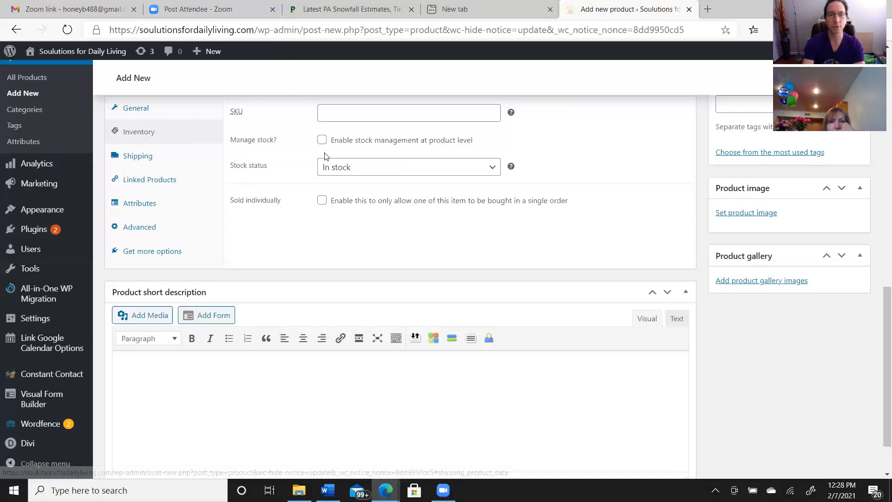
Enable stock management for the product and set backorders to "Allow, but notify customer"
{"action": "left_click", "coordinate": [322, 140]}
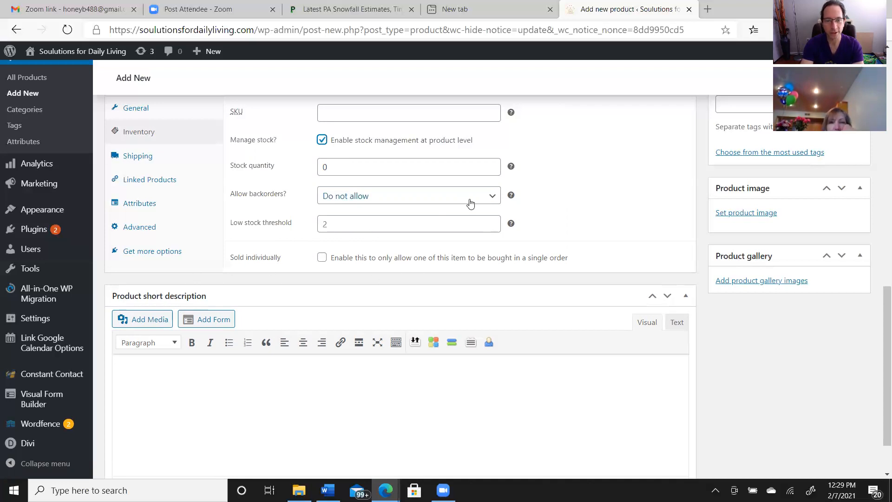
{"action": "left_click", "coordinate": [492, 200]}
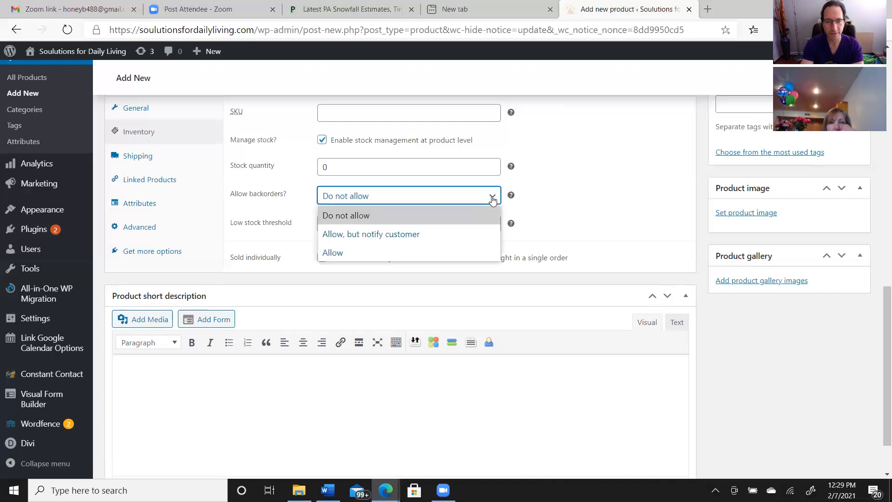
{"action": "left_click", "coordinate": [416, 234]}
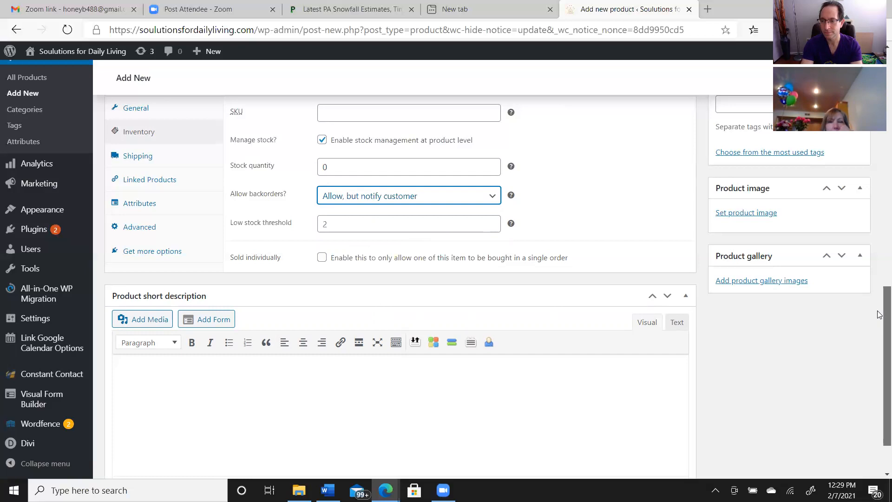
Assign the product to the Essential Oils category
{"action": "left_click_drag", "start_coordinate": [880, 315], "coordinate": [880, 365]}
{"action": "left_click_drag", "start_coordinate": [879, 332], "coordinate": [879, 268]}
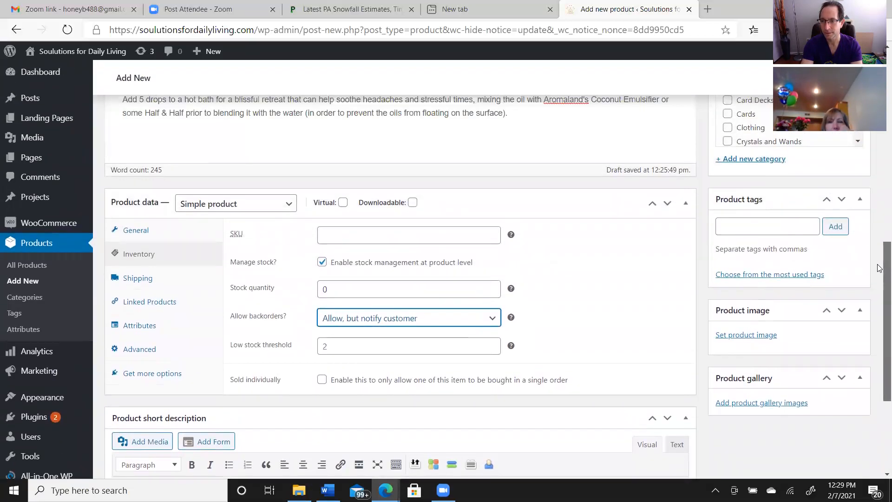
{"action": "scroll", "coordinate": [879, 268], "scroll_direction": "down", "scroll_amount": 2}
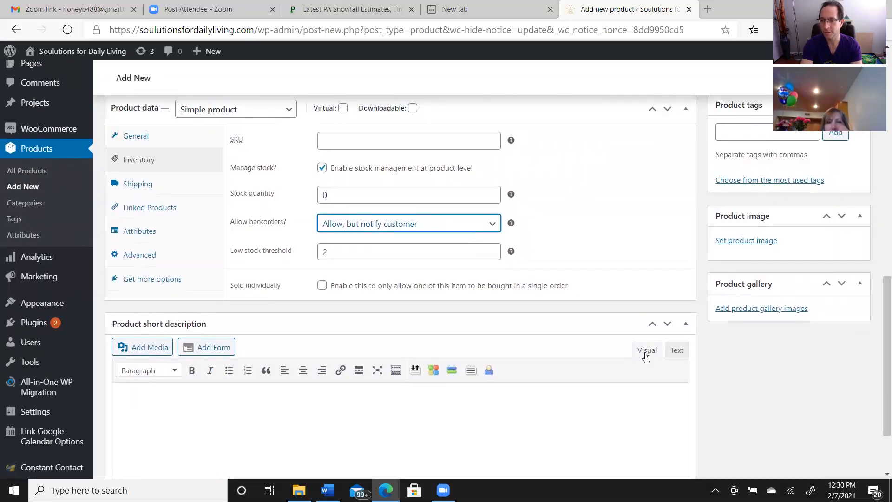
{"action": "left_click_drag", "start_coordinate": [880, 301], "coordinate": [879, 176]}
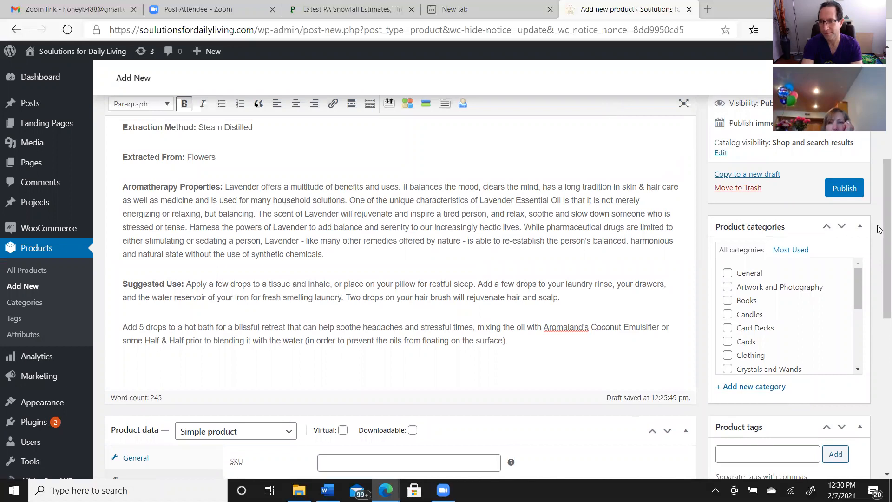
{"action": "scroll", "coordinate": [879, 237], "scroll_direction": "up", "scroll_amount": 2}
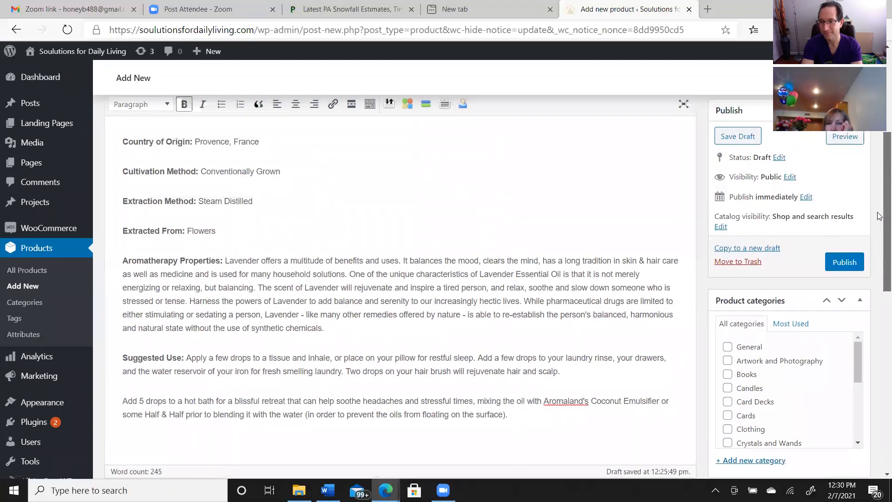
{"action": "scroll", "coordinate": [879, 214], "scroll_direction": "up", "scroll_amount": 3}
{"action": "scroll", "coordinate": [880, 213], "scroll_direction": "down", "scroll_amount": 4}
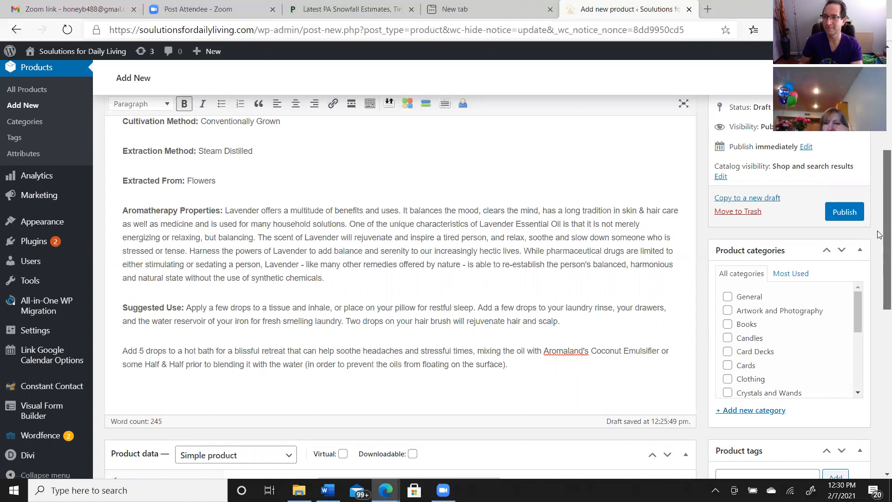
{"action": "scroll", "coordinate": [880, 236], "scroll_direction": "down", "scroll_amount": 1}
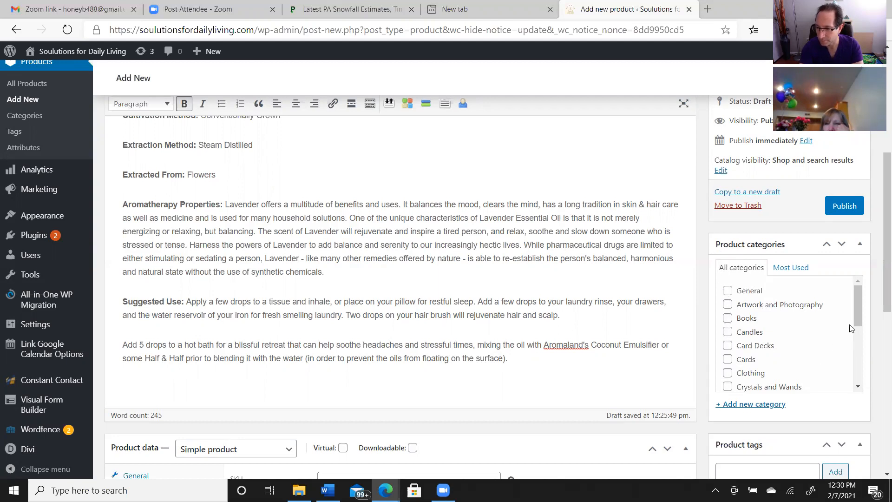
{"action": "left_click_drag", "start_coordinate": [859, 315], "coordinate": [859, 331]}
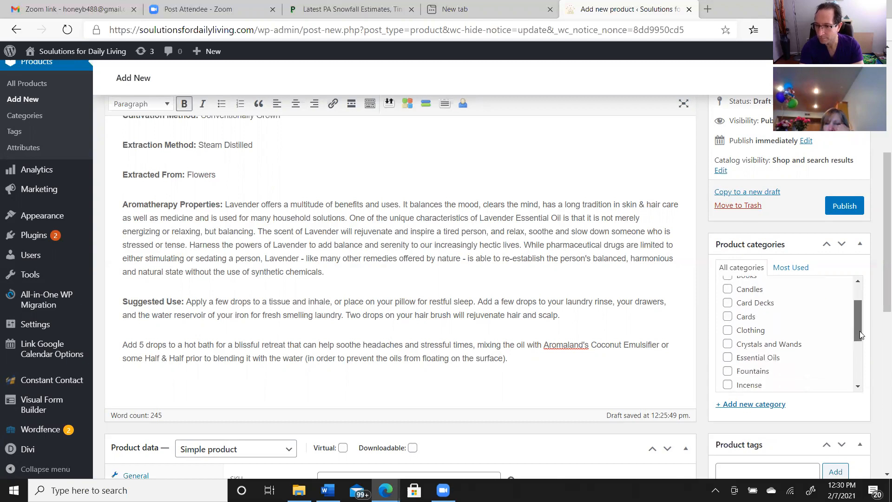
{"action": "left_click", "coordinate": [739, 357]}
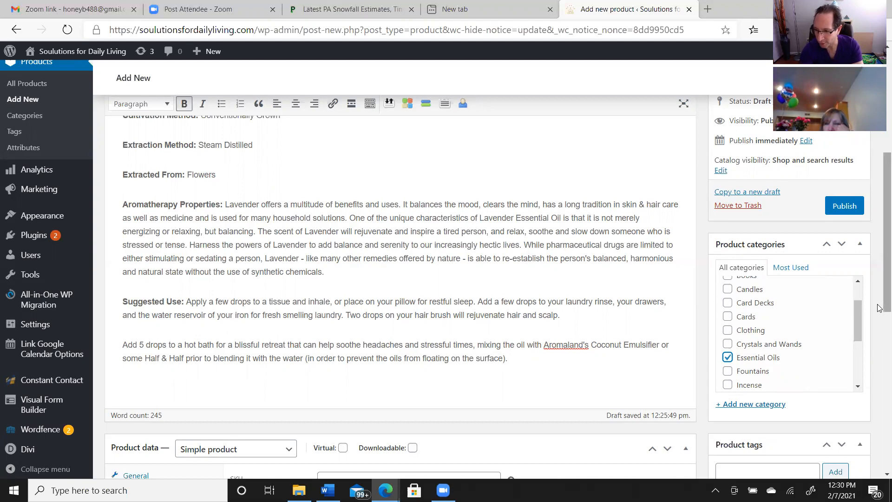
Add the product tag "Essential Oil"
{"action": "left_click_drag", "start_coordinate": [879, 306], "coordinate": [878, 370]}
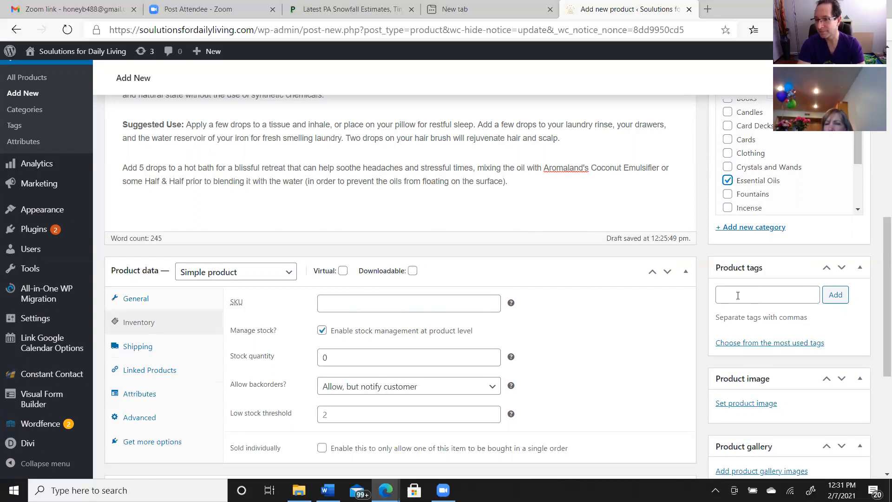
{"action": "left_click", "coordinate": [737, 295]}
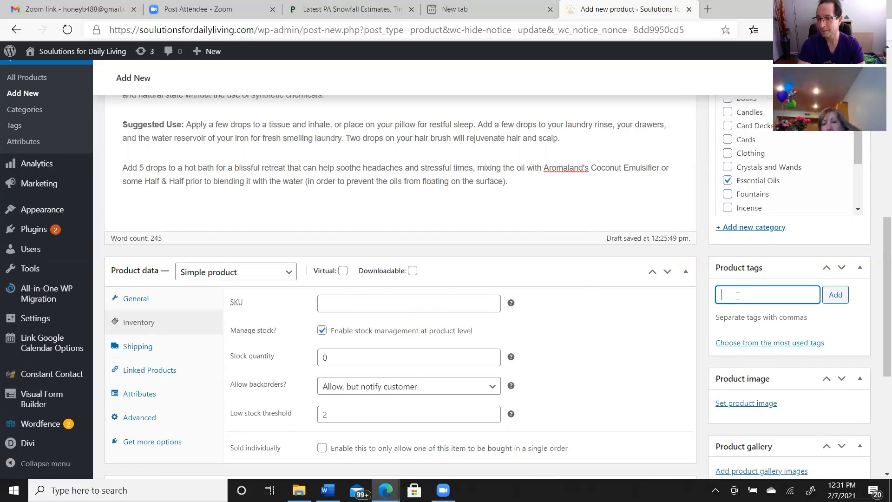
{"action": "type", "text": "Ess"}
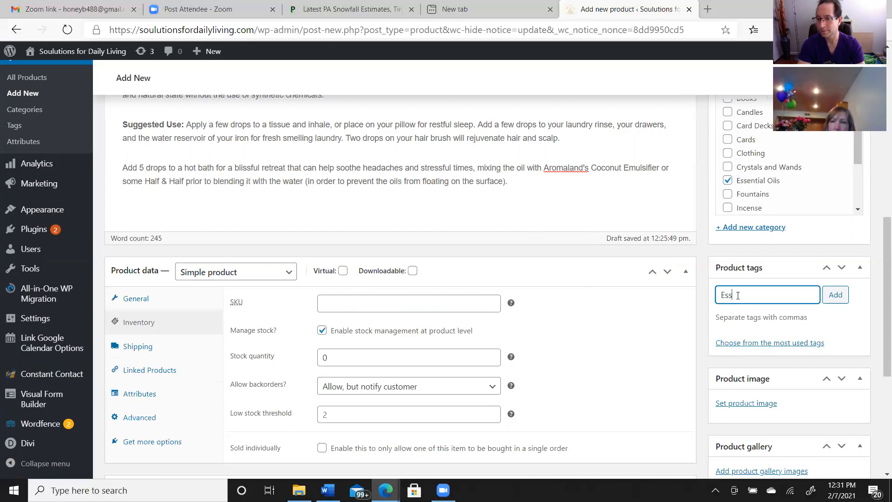
{"action": "type", "text": "en"}
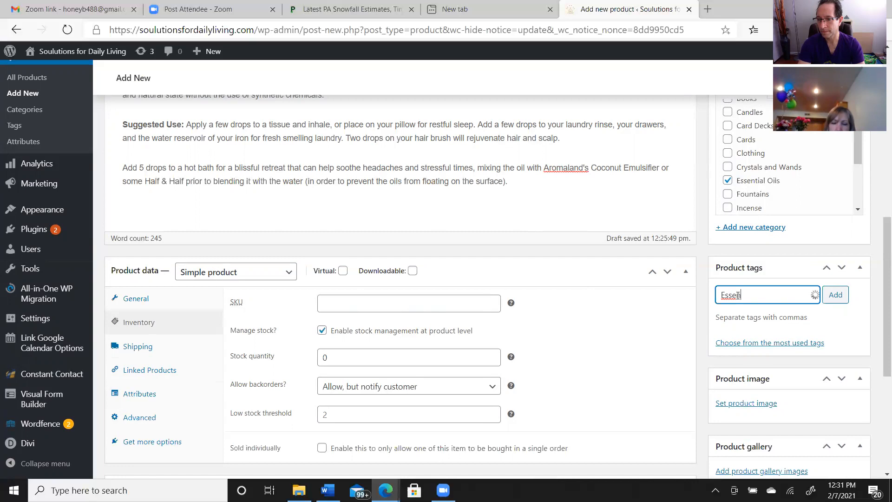
{"action": "type", "text": "tial Oil"}
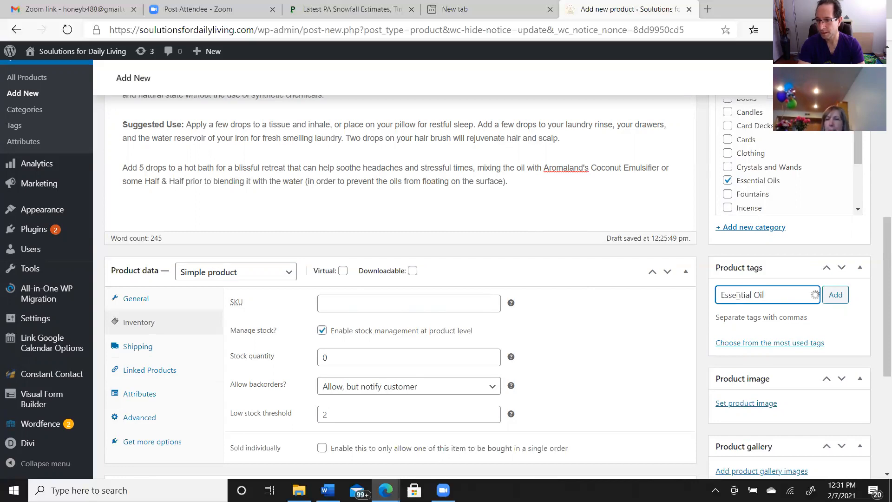
{"action": "left_click", "coordinate": [838, 300]}
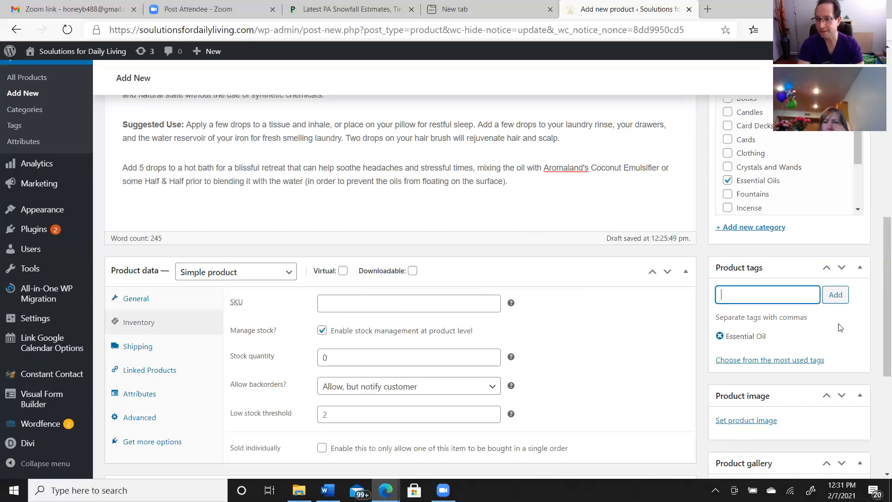
Add "French Lavender" as another product tag
{"action": "type", "text": "Lavene"}
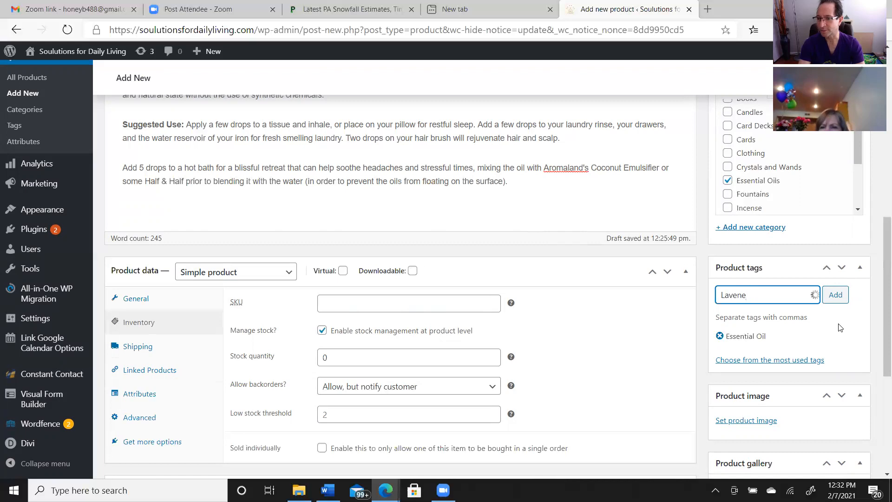
{"action": "key", "text": "BackSpace"}
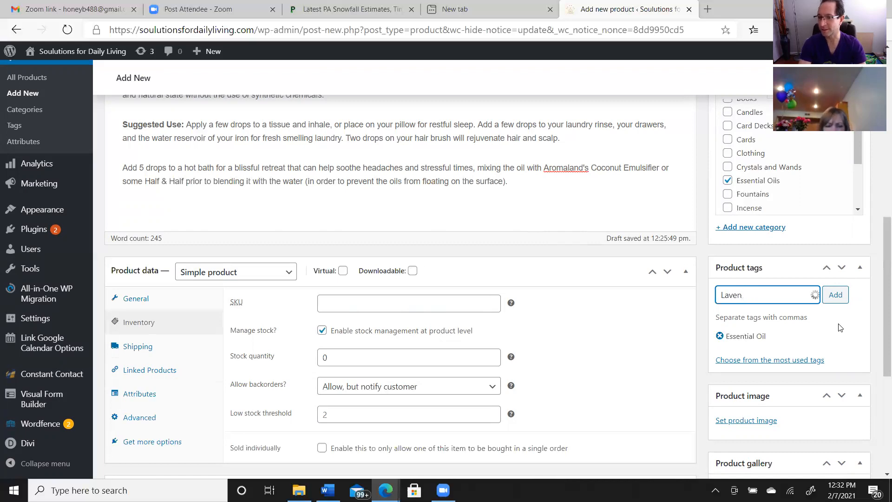
{"action": "type", "text": "der"}
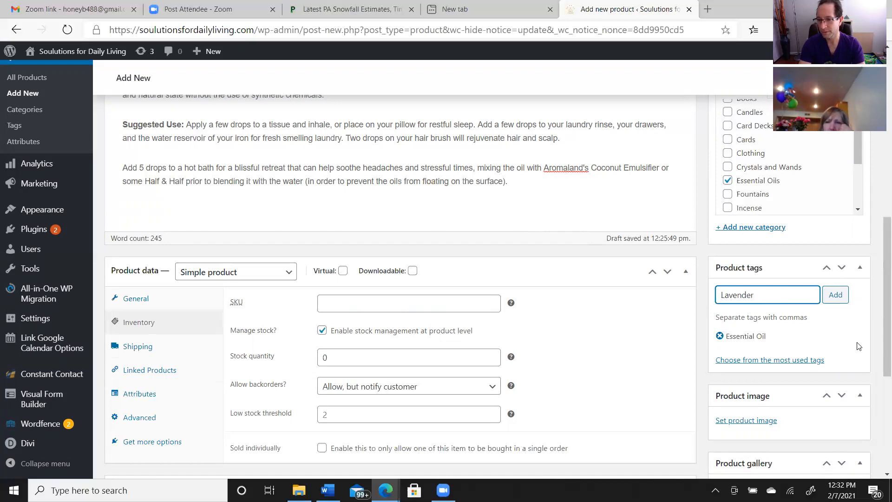
{"action": "type", "text": "Fre"}
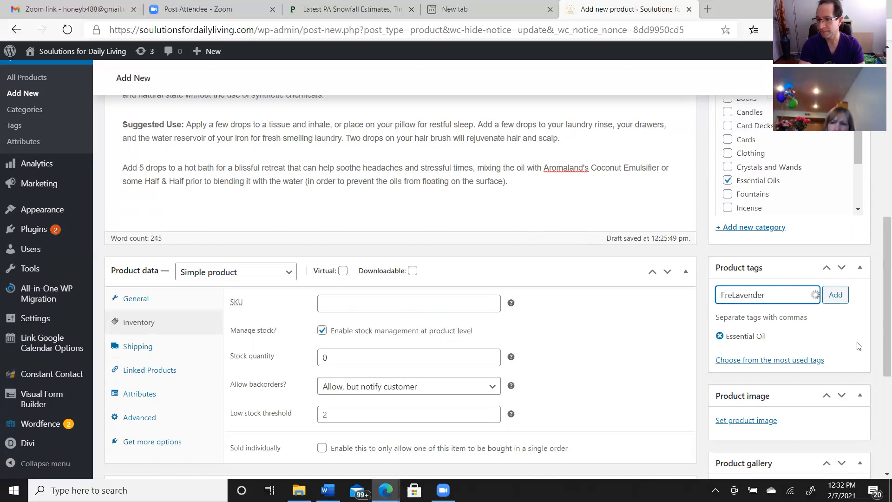
{"action": "type", "text": "nc"}
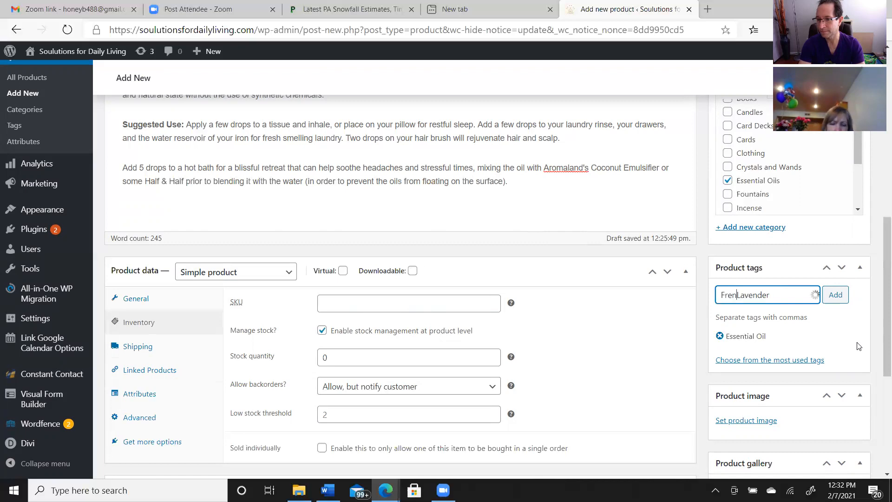
{"action": "type", "text": "h"}
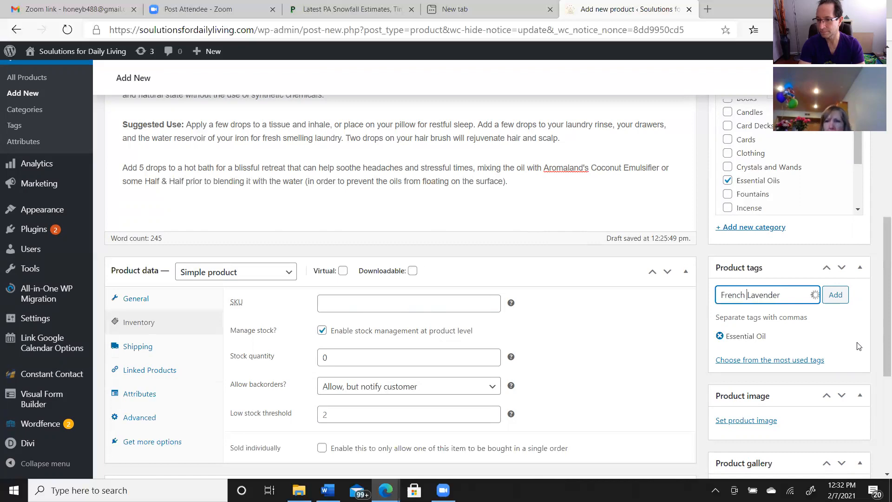
{"action": "left_click", "coordinate": [839, 298]}
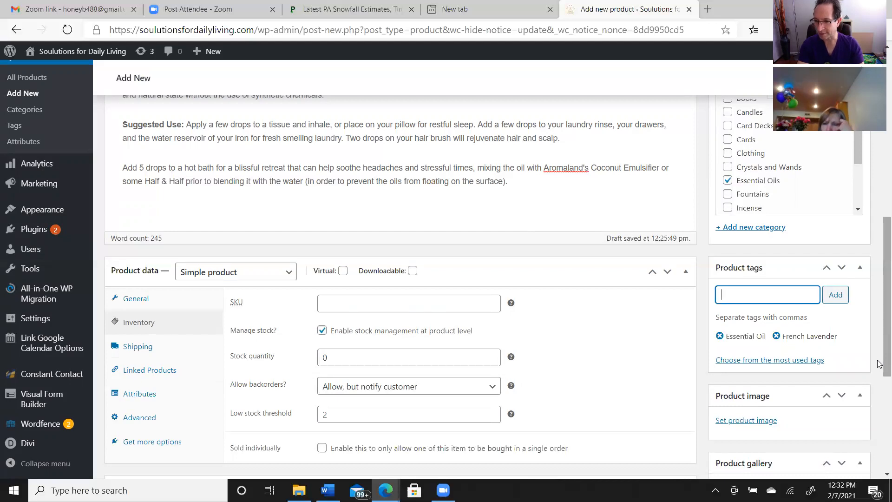
Add "Aromatherapy" to the product's tags
{"action": "left_click_drag", "start_coordinate": [879, 364], "coordinate": [879, 380]}
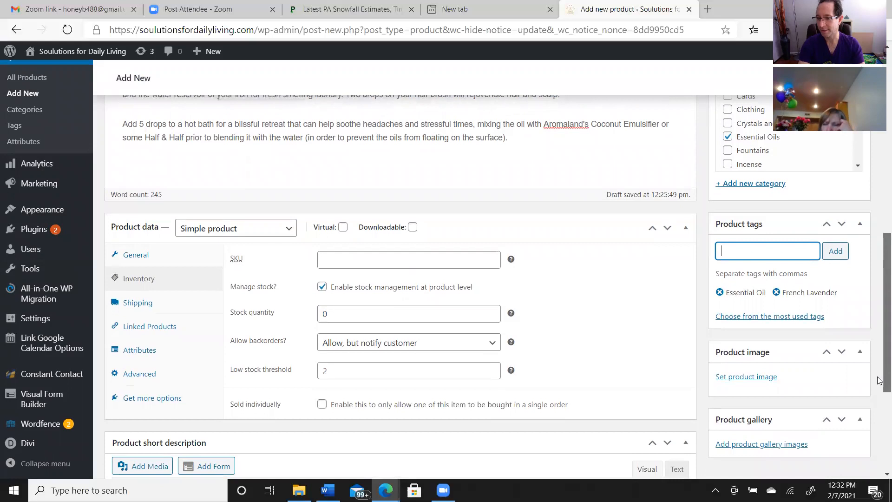
{"action": "left_click_drag", "start_coordinate": [879, 380], "coordinate": [879, 362]}
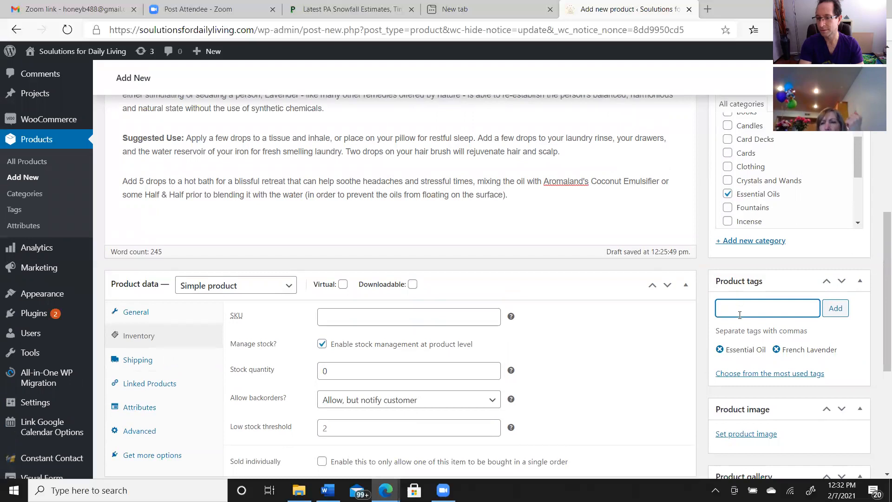
{"action": "type", "text": "A"}
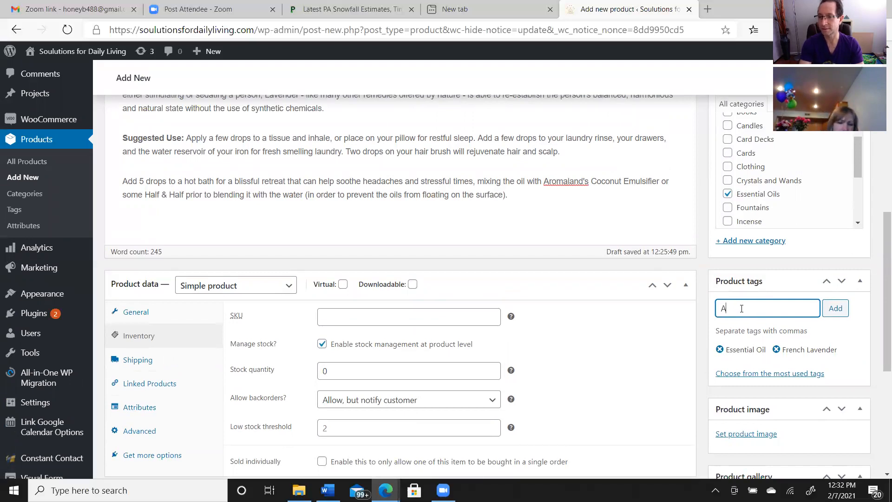
{"action": "type", "text": "romather"}
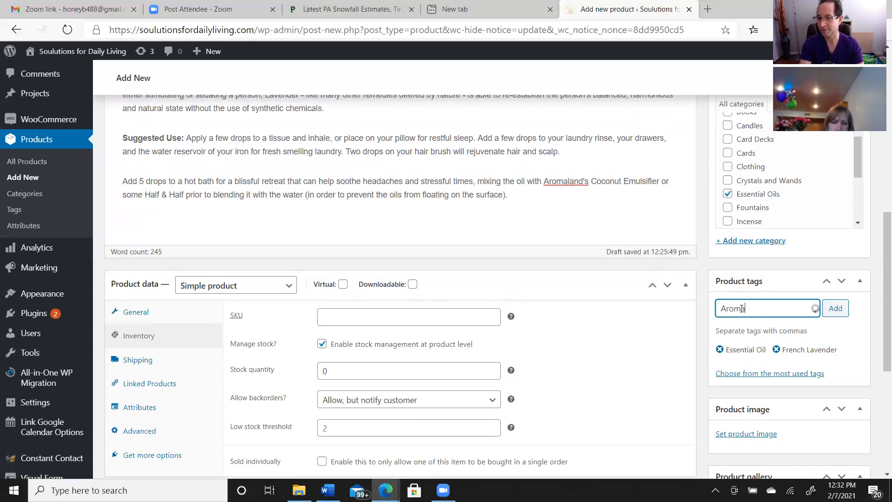
{"action": "type", "text": "apy"}
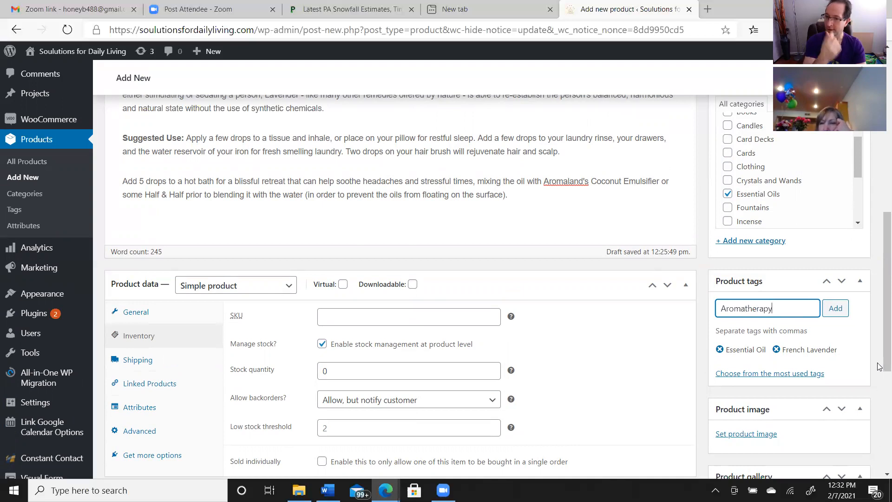
{"action": "left_click", "coordinate": [835, 309]}
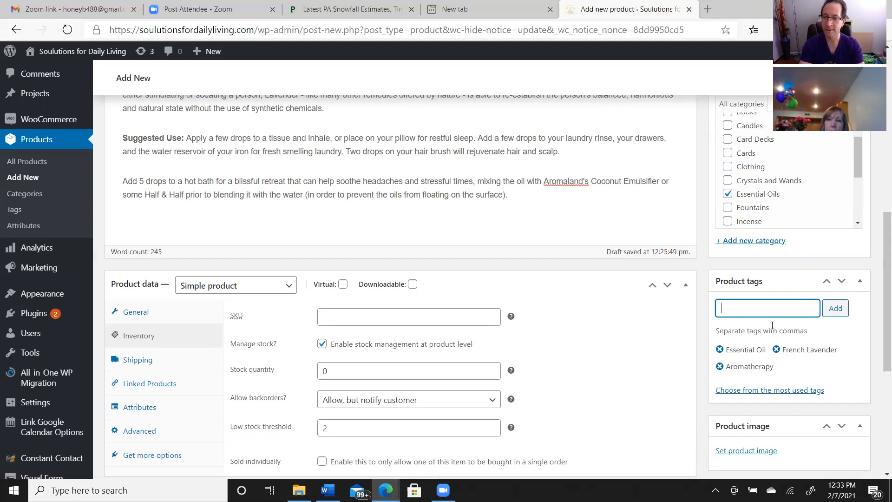
{"action": "type", "text": "Esse"}
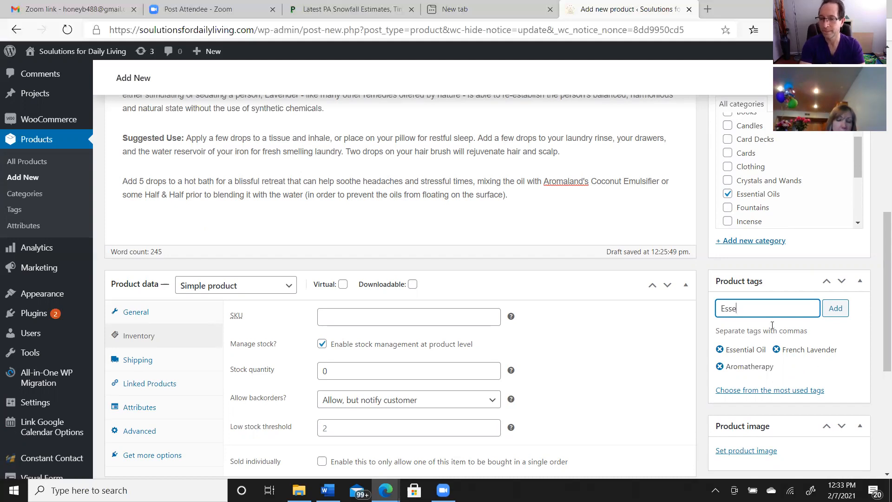
{"action": "type", "text": "ntial Oil B"}
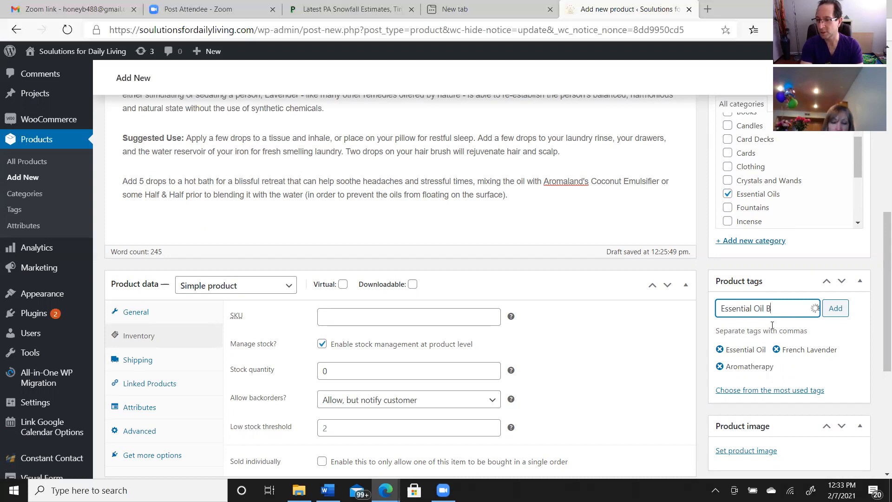
{"action": "key", "text": "BackSpace"}
{"action": "key", "text": "BackSpace"}
{"action": "key", "text": "BackSpace"}
{"action": "key", "text": "BackSpace"}
{"action": "key", "text": "BackSpace"}
{"action": "key", "text": "BackSpace"}
{"action": "key", "text": "BackSpace"}
{"action": "key", "text": "BackSpace"}
{"action": "key", "text": "BackSpace"}
{"action": "key", "text": "BackSpace"}
{"action": "key", "text": "BackSpace"}
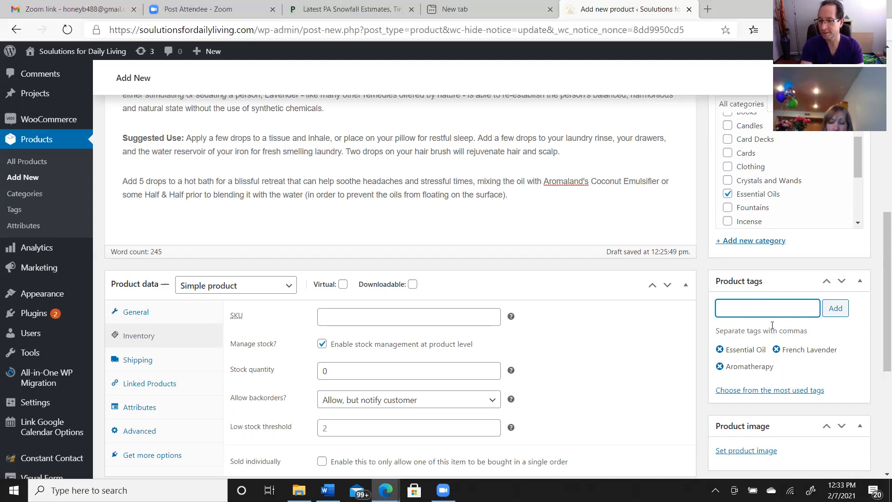
Add "Blends" as a further tag for the lavender product
{"action": "type", "text": "Blends"}
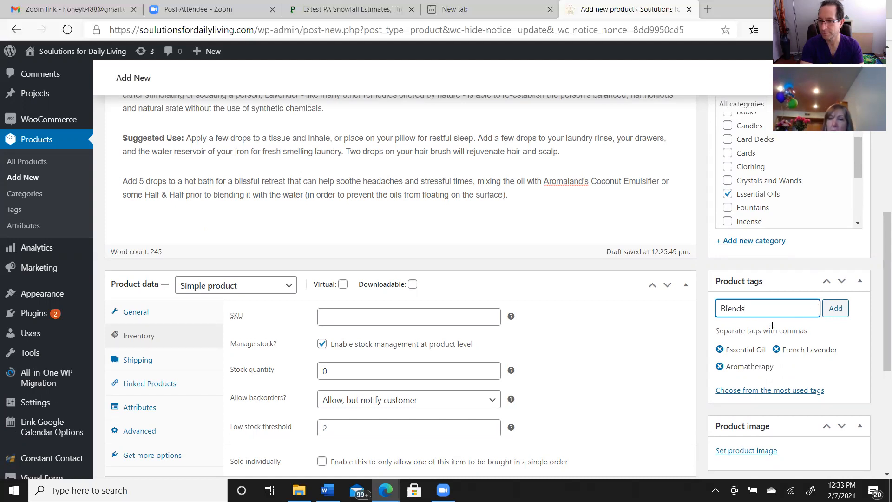
{"action": "left_click", "coordinate": [836, 308]}
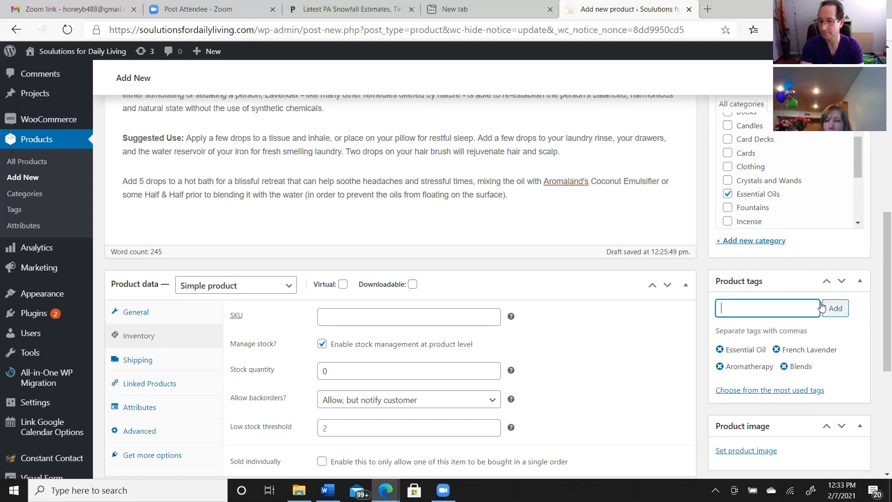
Add the product tag "Single Note" to the lavender product
{"action": "type", "text": "Single Note"}
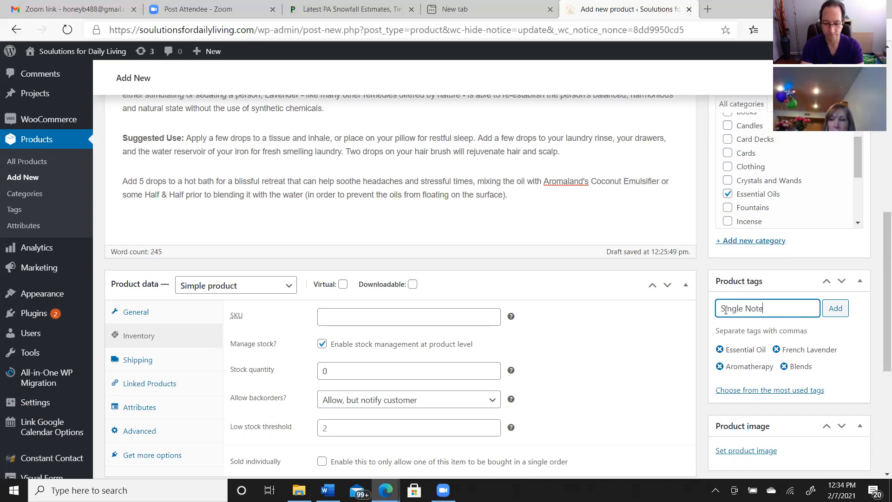
{"action": "left_click", "coordinate": [840, 313]}
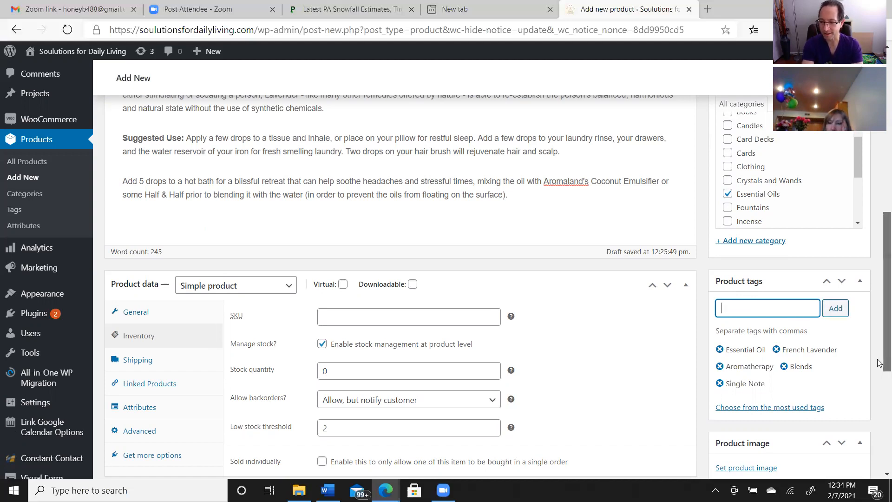
Start setting the product image and switch from the media library to uploading files
{"action": "scroll", "coordinate": [879, 364], "scroll_direction": "down", "scroll_amount": 2}
{"action": "scroll", "coordinate": [880, 407], "scroll_direction": "down", "scroll_amount": 1}
{"action": "left_click", "coordinate": [749, 329]}
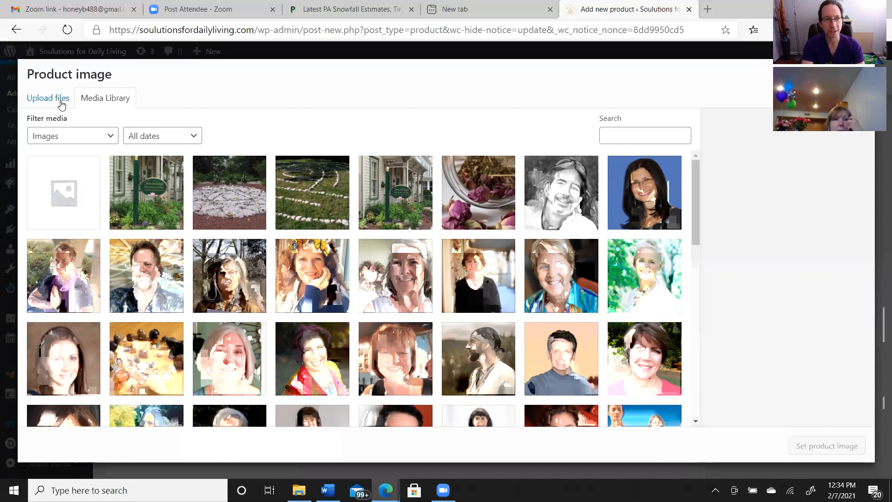
{"action": "left_click", "coordinate": [62, 99]}
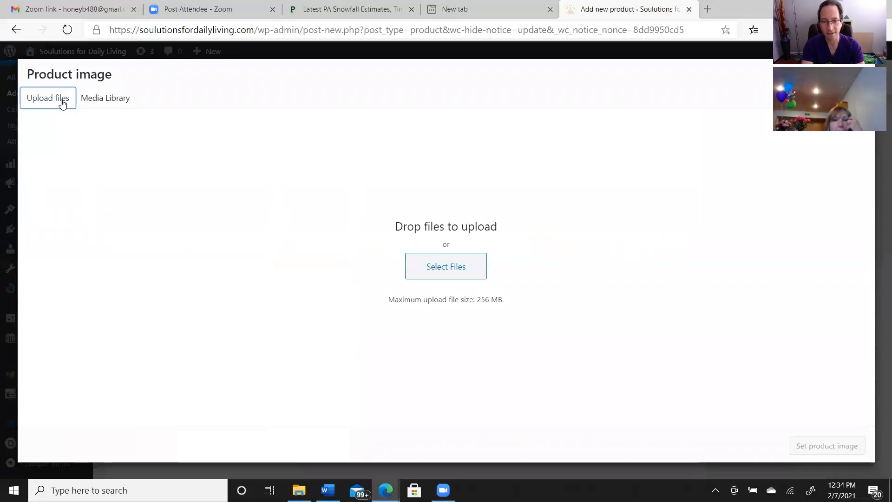
{"action": "left_click", "coordinate": [436, 270]}
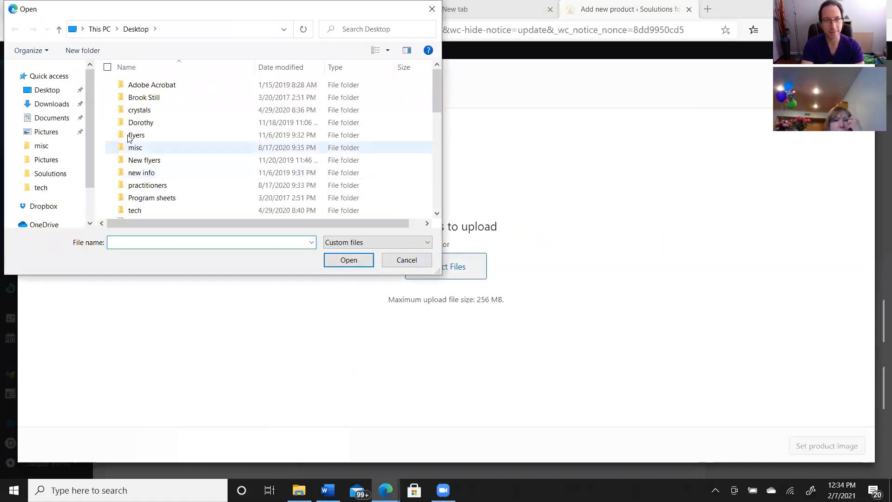
{"action": "left_click", "coordinate": [62, 95]}
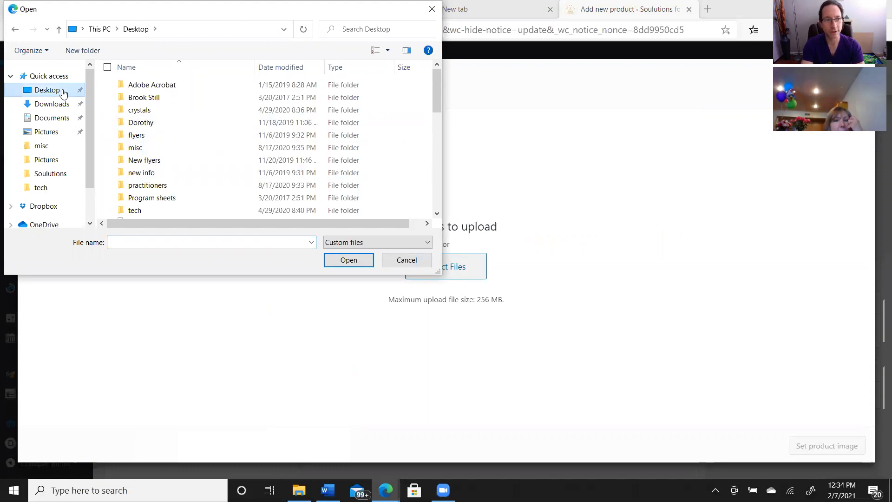
{"action": "left_click_drag", "start_coordinate": [436, 104], "coordinate": [444, 129]}
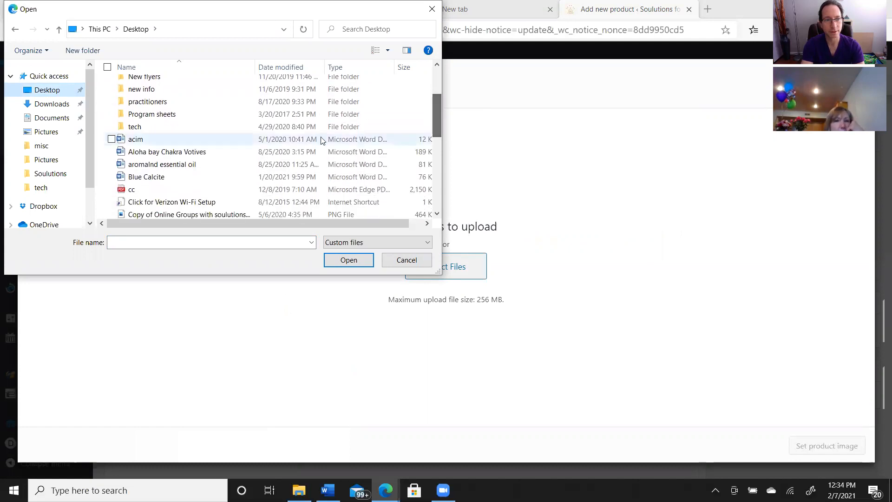
{"action": "left_click", "coordinate": [190, 165]}
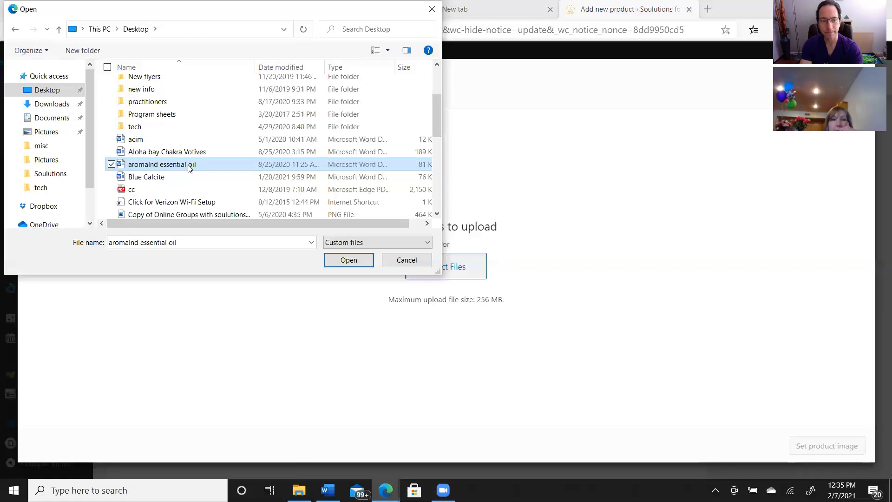
{"action": "left_click", "coordinate": [189, 165]}
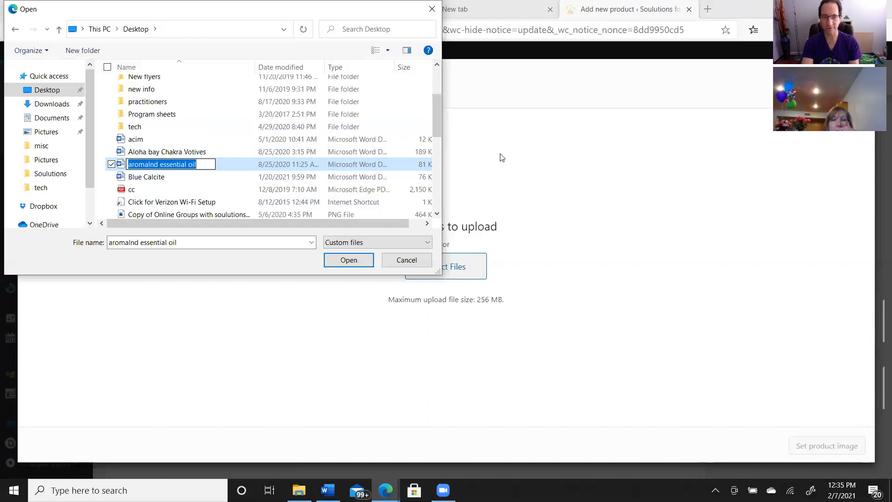
{"action": "left_click", "coordinate": [399, 263]}
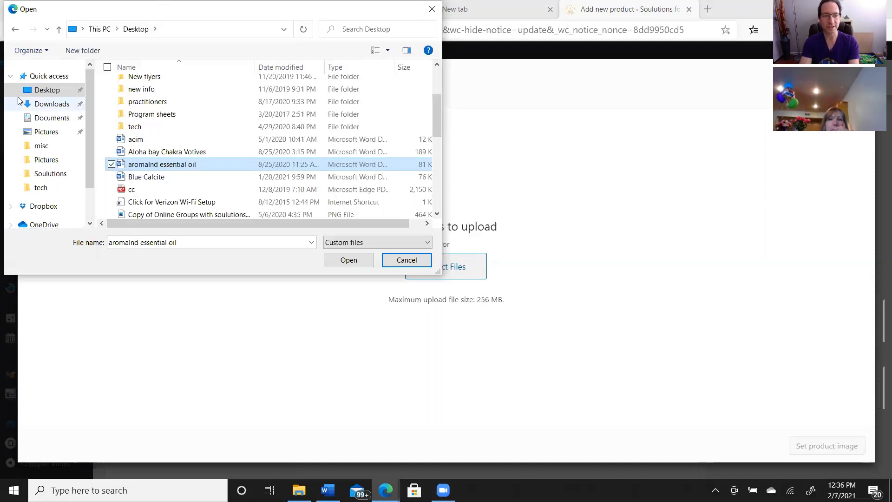
{"action": "left_click", "coordinate": [405, 260]}
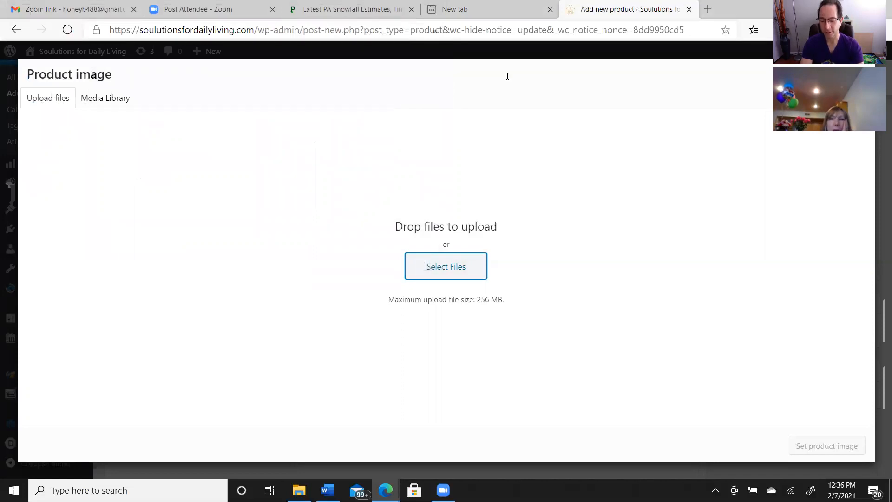
Open the Aromaland Wholesale website in a new browser tab
{"action": "left_click", "coordinate": [692, 22]}
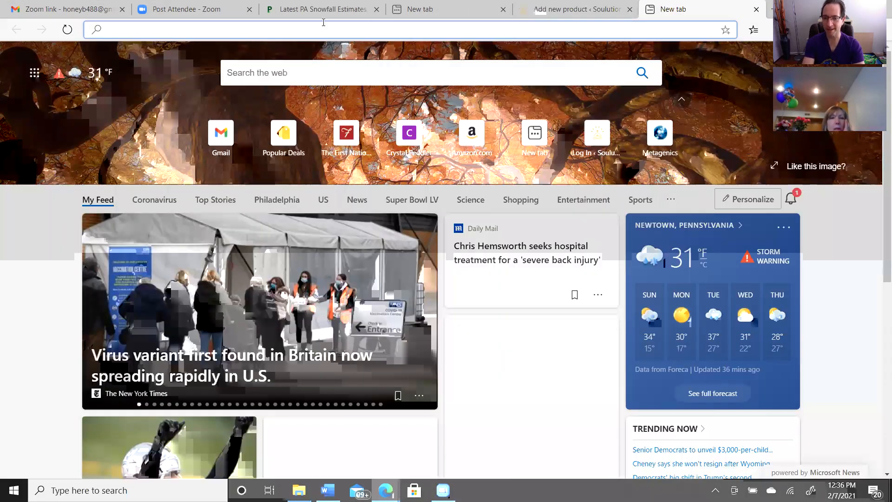
{"action": "type", "text": "aromala"}
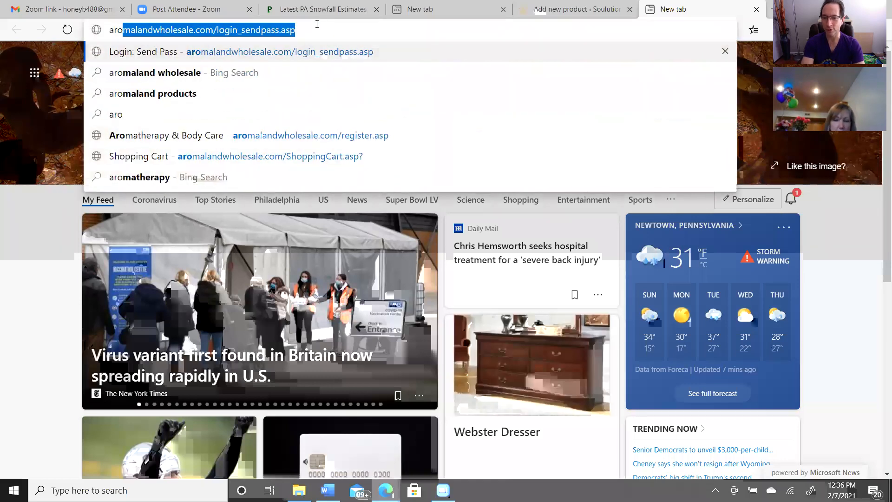
{"action": "type", "text": "nd"}
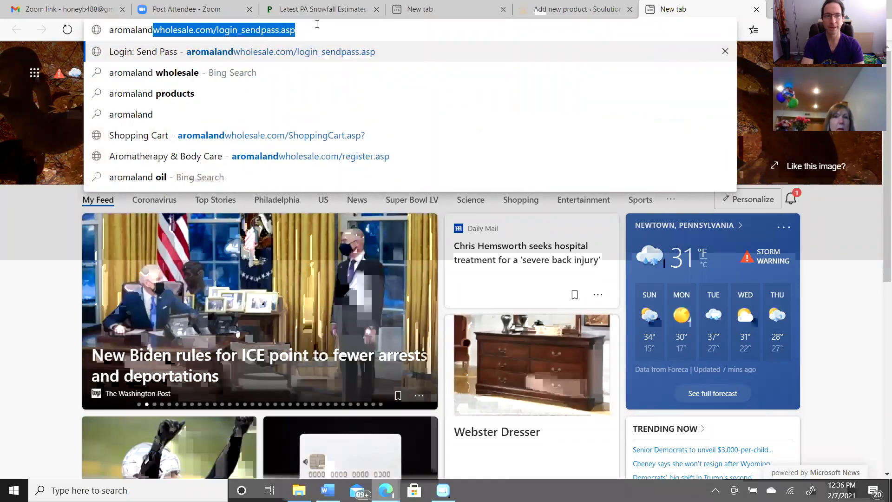
{"action": "key", "text": "Return"}
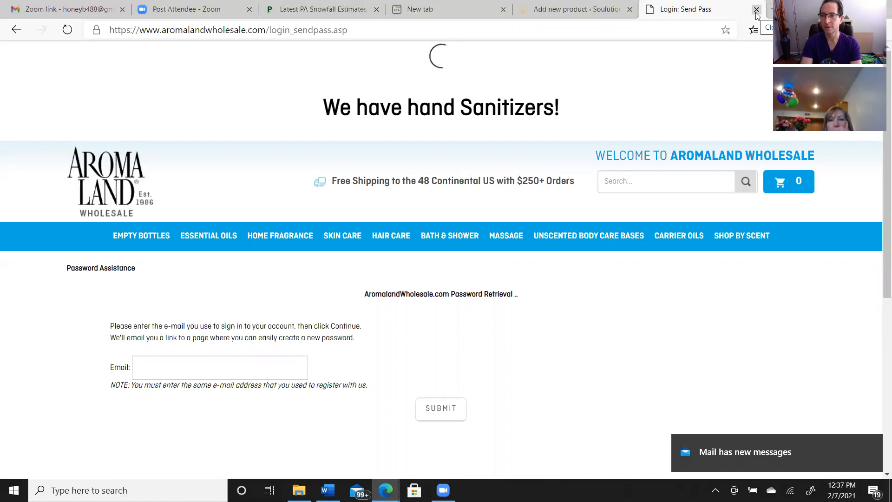
Go to Aromaland's Single Note Essential Oils category, logging in as a returning customer with the prefilled credentials
{"action": "mouse_move", "coordinate": [225, 246]}
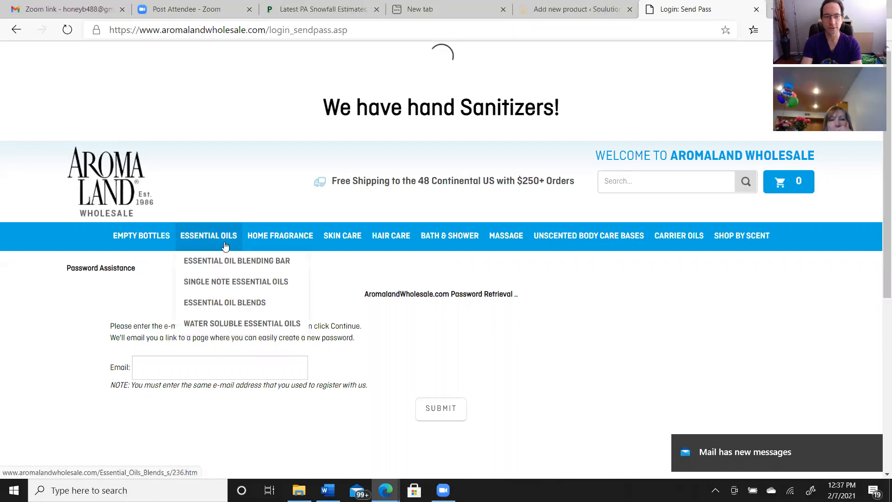
{"action": "mouse_move", "coordinate": [230, 284]}
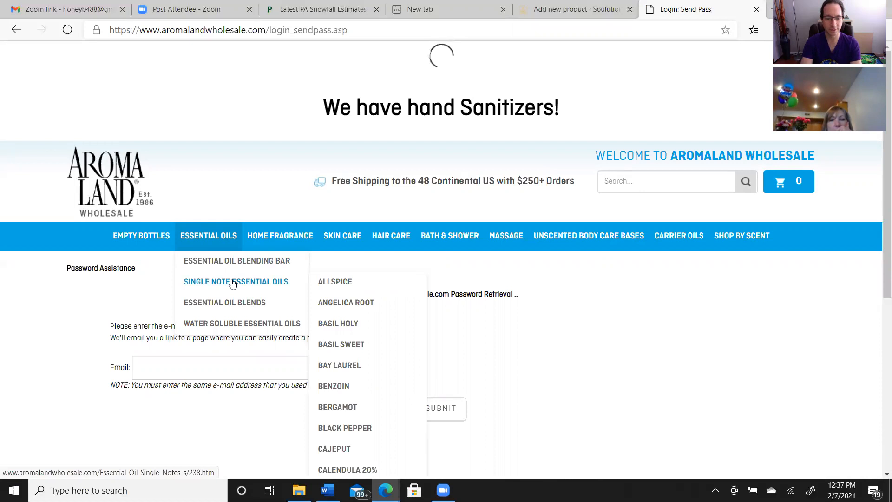
{"action": "left_click", "coordinate": [232, 283]}
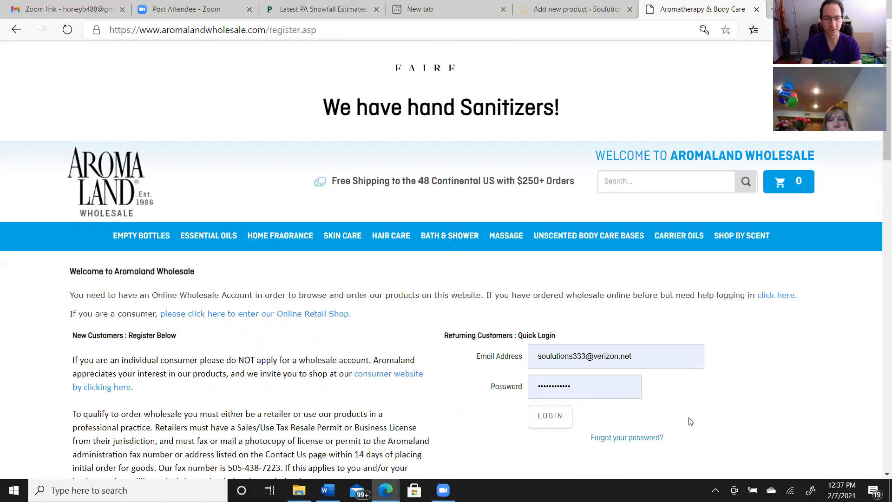
{"action": "left_click", "coordinate": [550, 419]}
{"action": "left_click", "coordinate": [550, 419]}
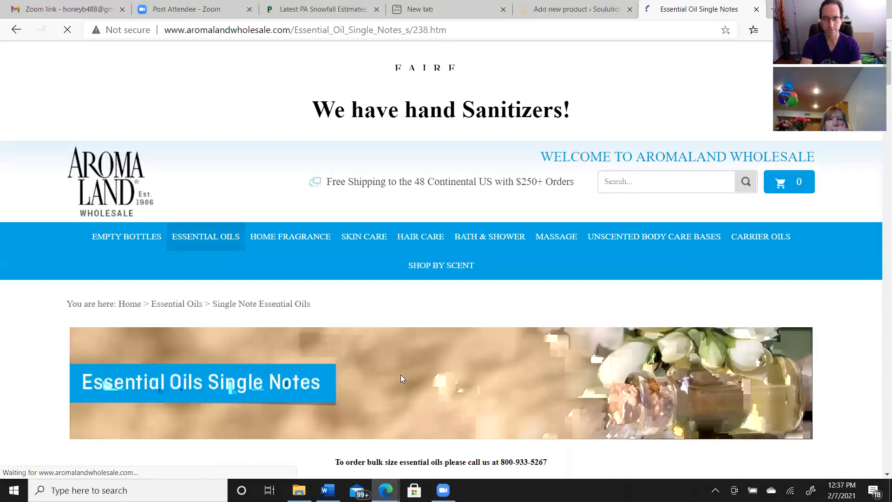
Search the Aromaland Wholesale store for "french lavender"
{"action": "left_click", "coordinate": [608, 180]}
{"action": "type", "text": "f"}
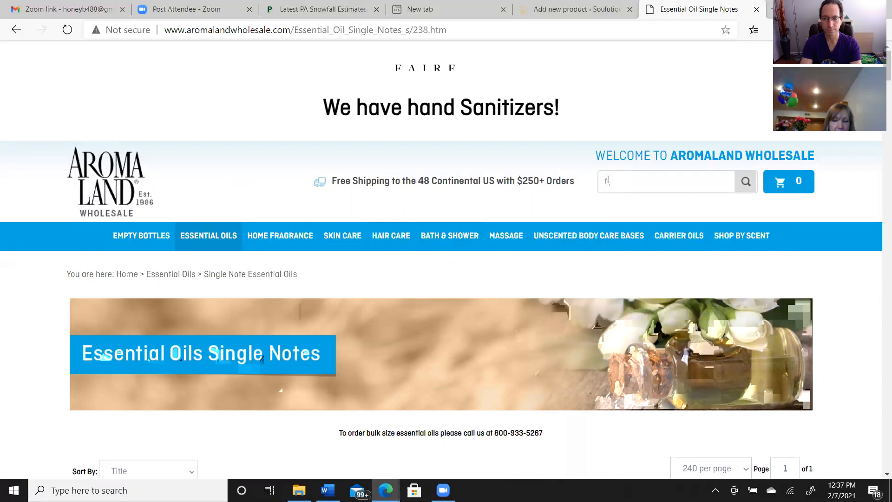
{"action": "type", "text": "ench "}
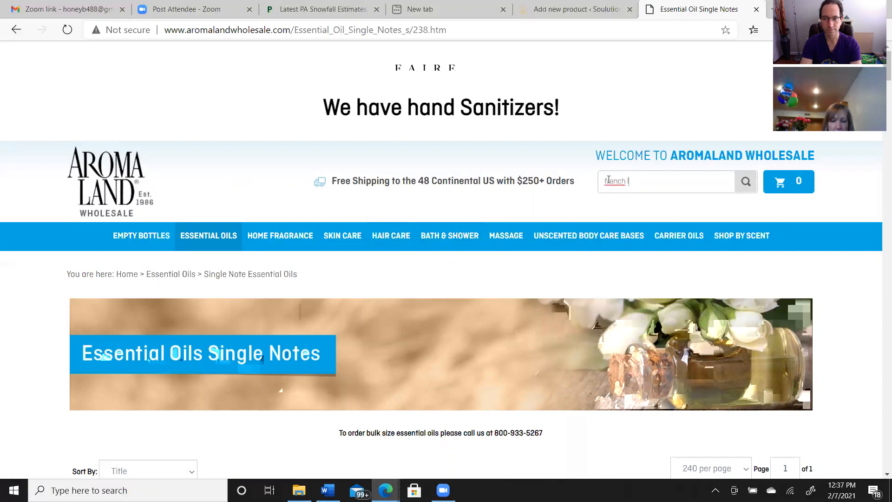
{"action": "type", "text": "lavender"}
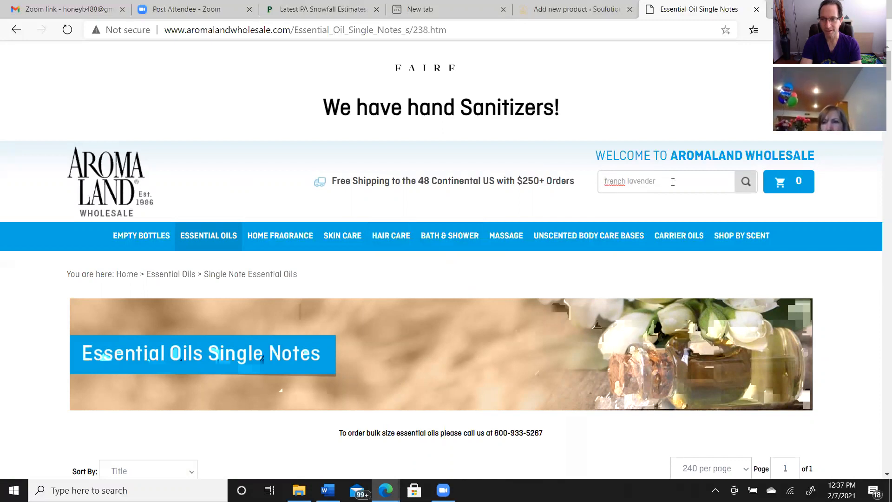
{"action": "left_click", "coordinate": [742, 182]}
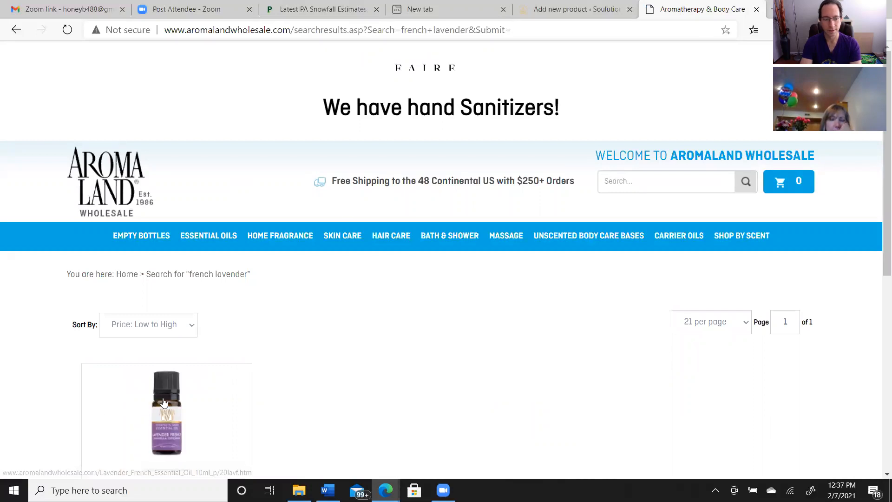
Try to save the French lavender bottle image from the search results
{"action": "right_click", "coordinate": [164, 402]}
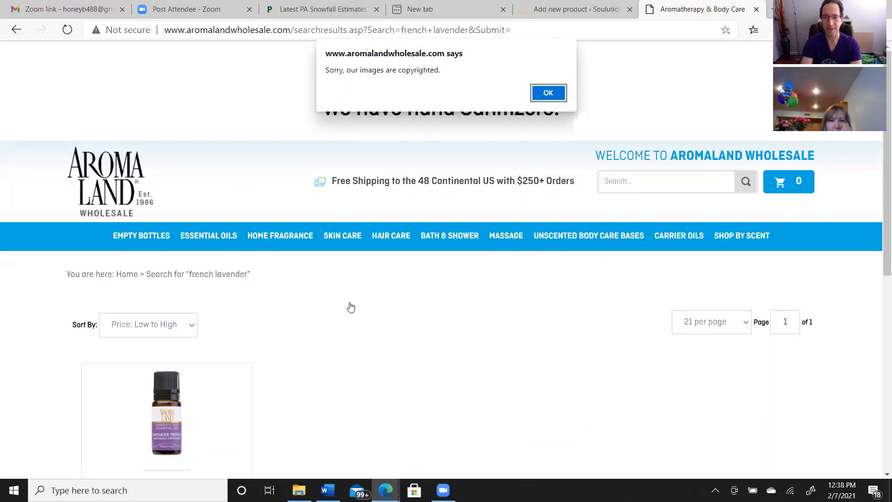
{"action": "left_click", "coordinate": [549, 96]}
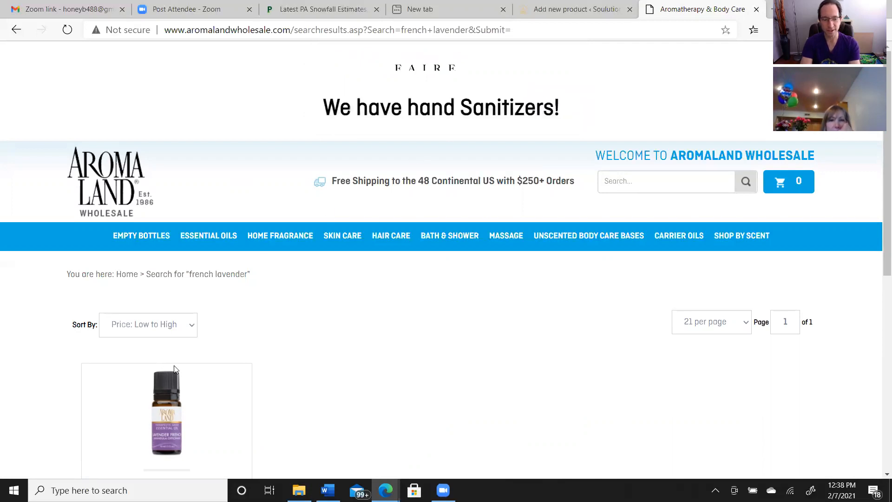
{"action": "right_click", "coordinate": [168, 415]}
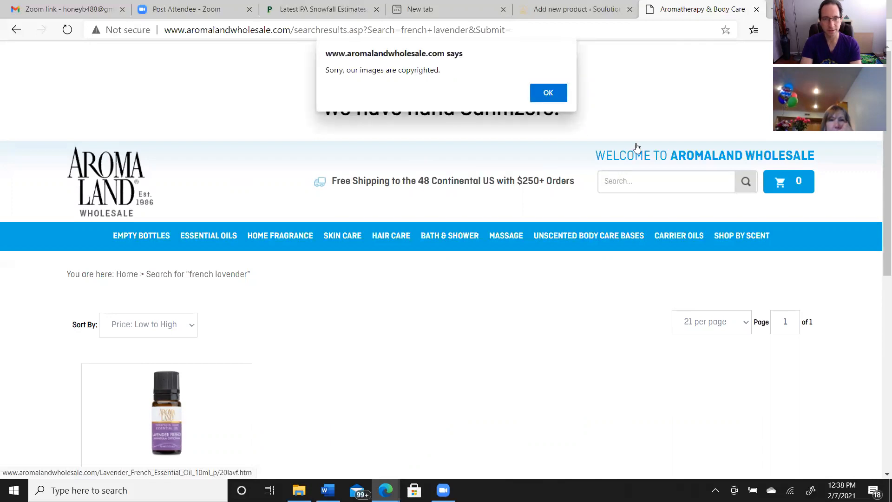
{"action": "left_click", "coordinate": [560, 94]}
Open the enlarged photo on the Lavender French Essential Oil 10ml product page and try to save the image
{"action": "left_click", "coordinate": [171, 414]}
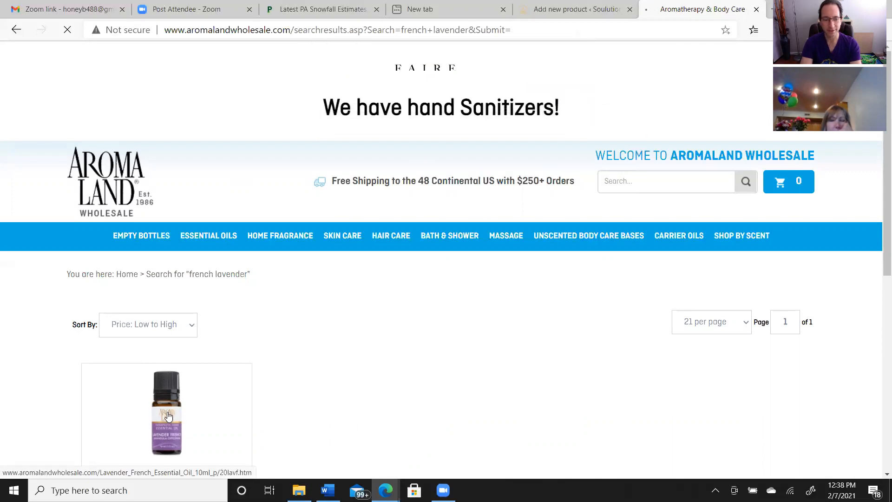
{"action": "left_click", "coordinate": [168, 413]}
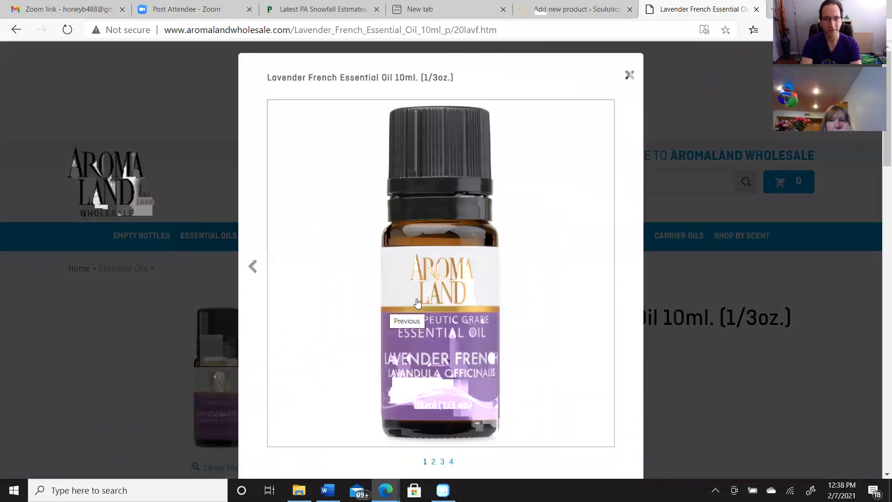
{"action": "right_click", "coordinate": [436, 295]}
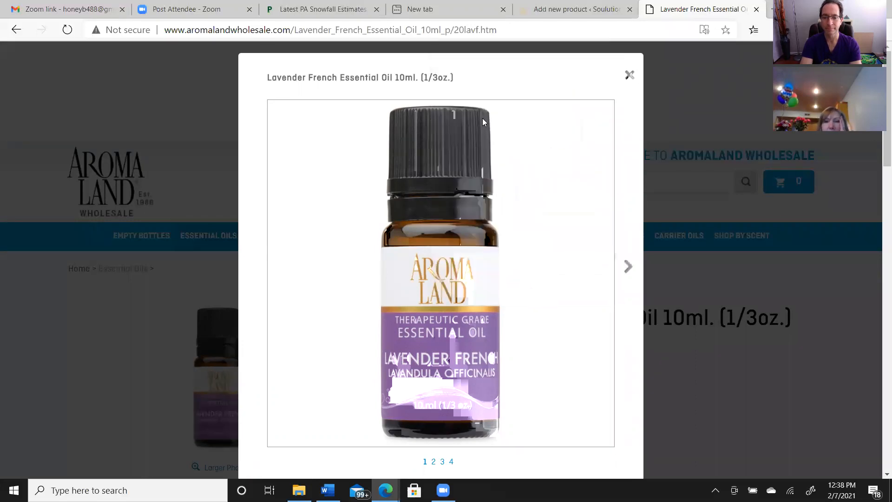
Save the page to the Desktop as "Lavender French Essential Oil _ Aromaland", type "Webpage, complete", and return from Aromaland to the product image upload
{"action": "key", "text": "ctrl+s"}
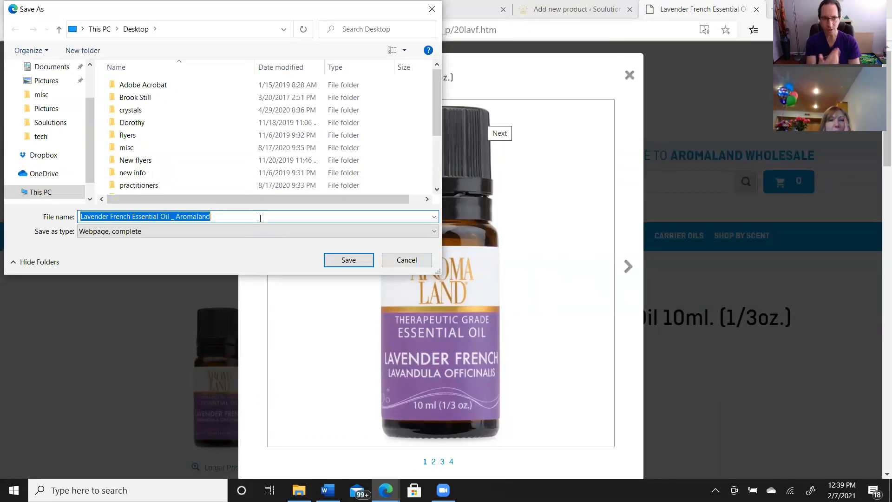
{"action": "left_click", "coordinate": [433, 231]}
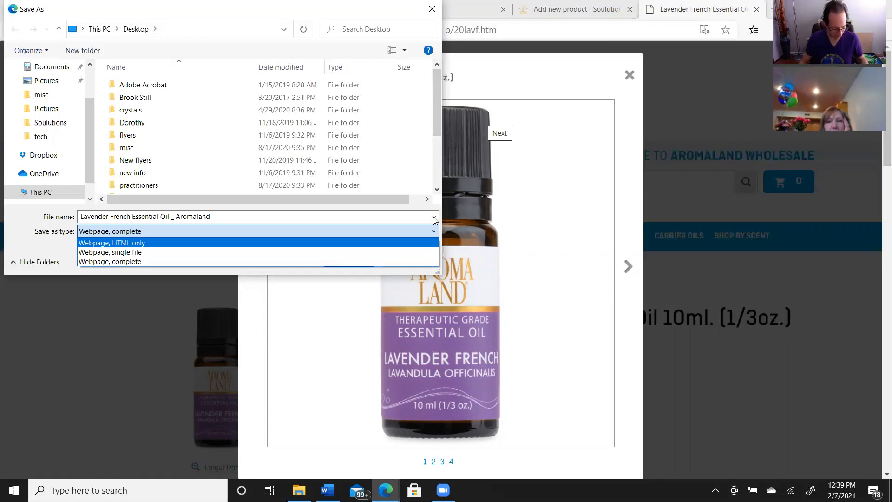
{"action": "left_click", "coordinate": [435, 219]}
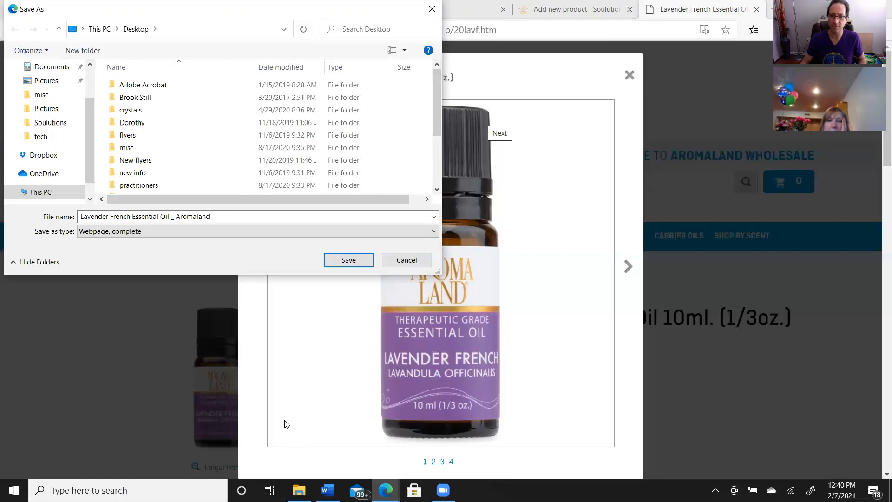
{"action": "left_click", "coordinate": [348, 260]}
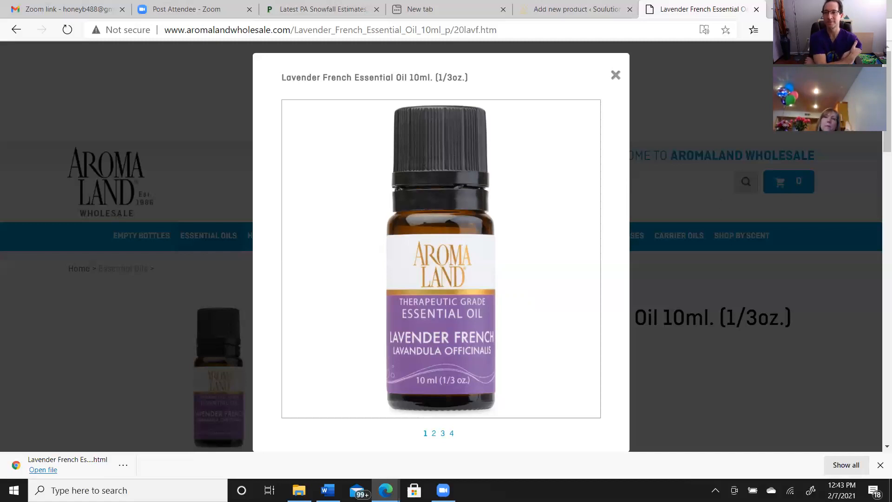
{"action": "left_click", "coordinate": [616, 75]}
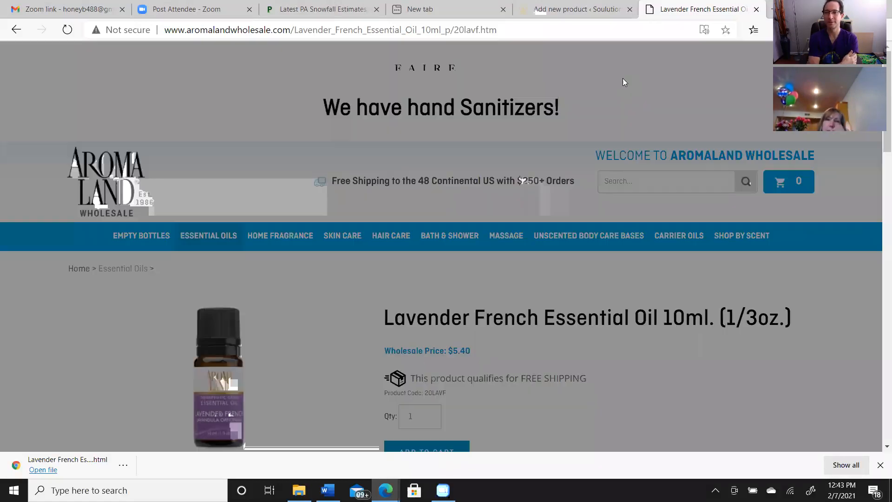
{"action": "left_click", "coordinate": [756, 10]}
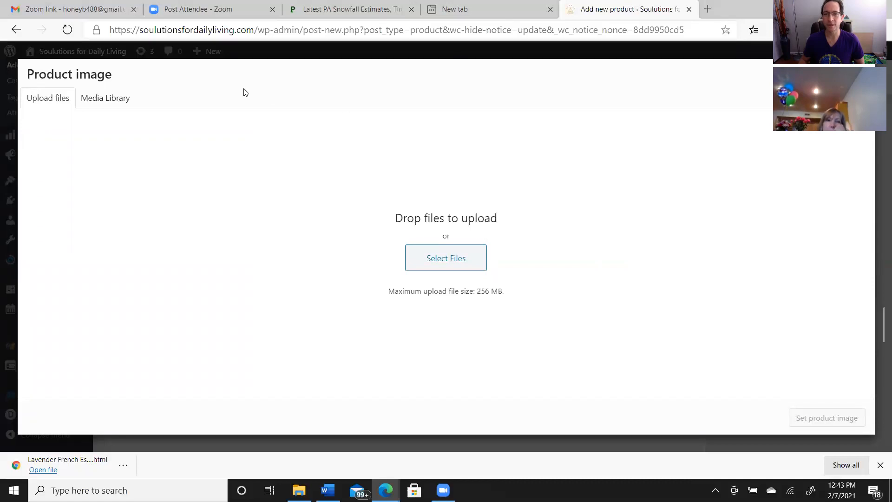
{"action": "left_click", "coordinate": [95, 103]}
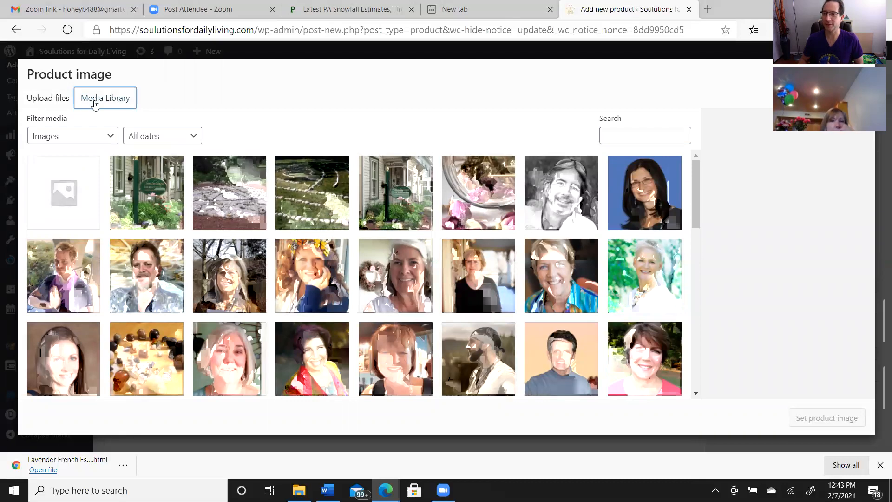
{"action": "left_click", "coordinate": [67, 200]}
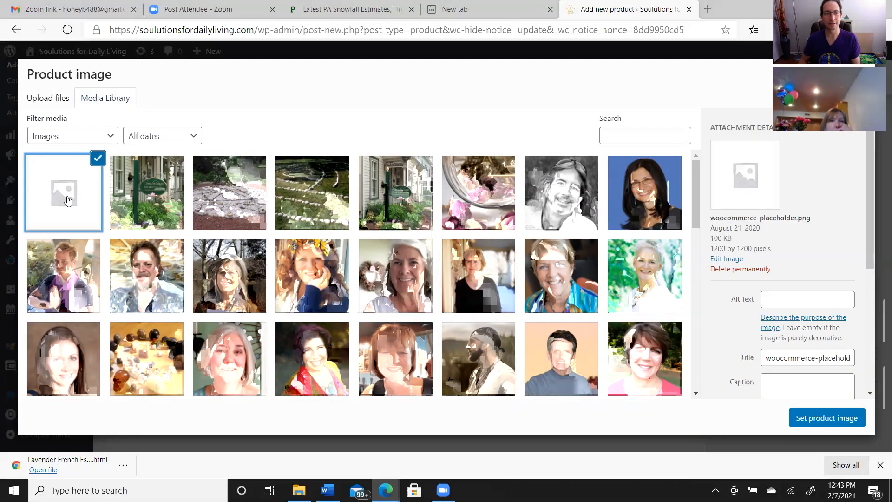
{"action": "left_click", "coordinate": [860, 74]}
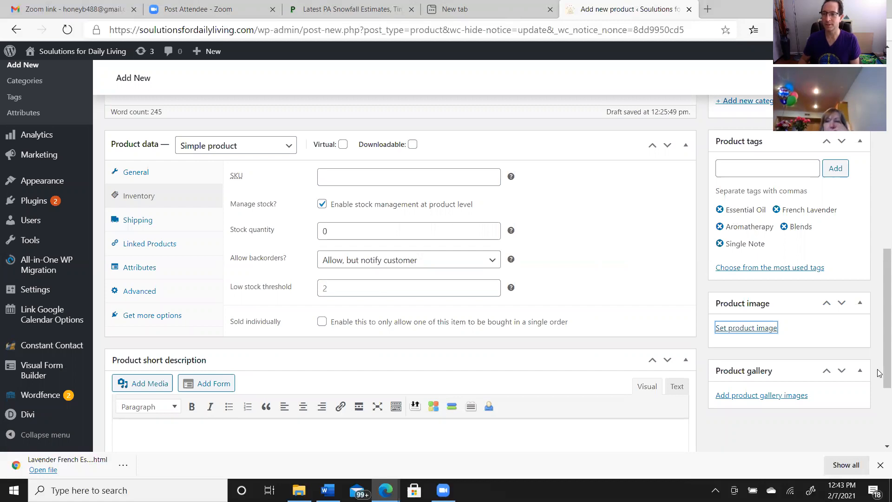
Save the French Lavender Essential Oil product as a draft and reload its edit page
{"action": "left_click_drag", "start_coordinate": [879, 341], "coordinate": [879, 148]}
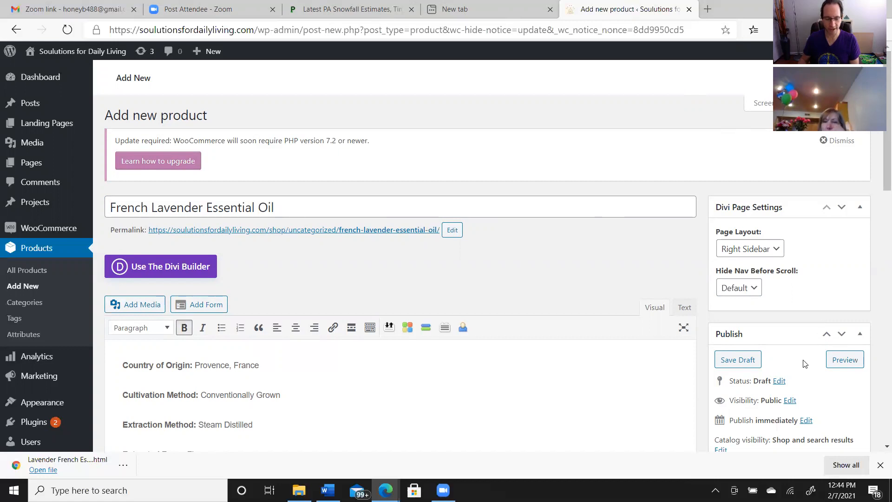
{"action": "left_click", "coordinate": [745, 360]}
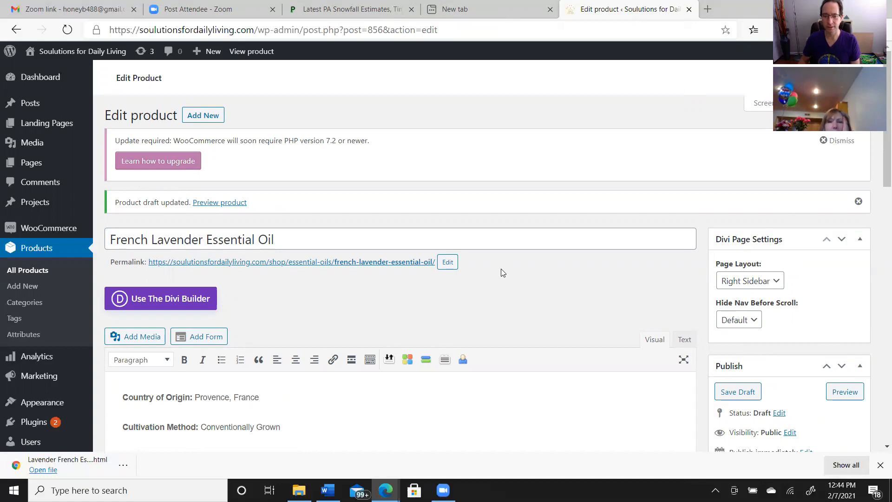
{"action": "right_click", "coordinate": [517, 302]}
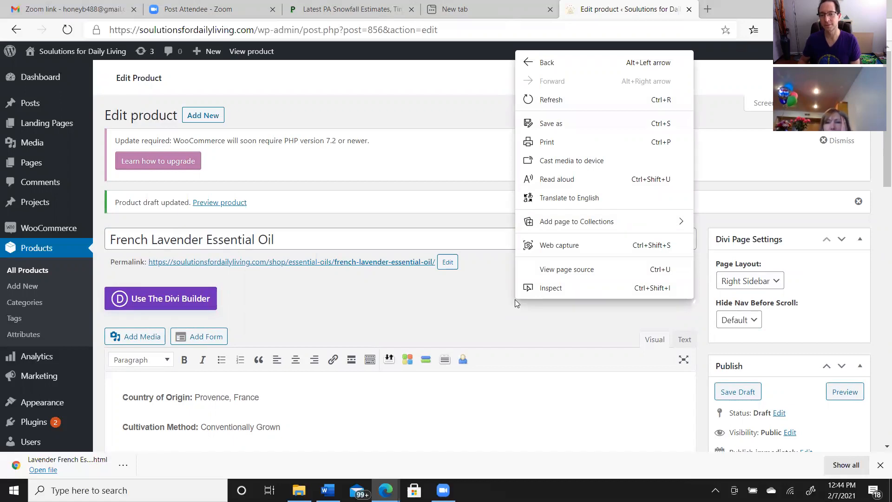
{"action": "left_click", "coordinate": [552, 100]}
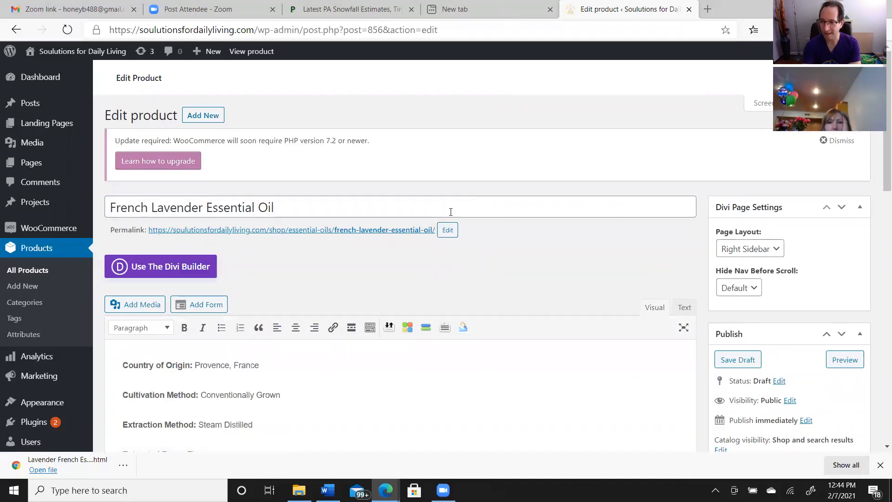
Set aromaland-Lavender-French-Essential-Oil.jpg from the media library as the product image
{"action": "left_click_drag", "start_coordinate": [879, 184], "coordinate": [879, 375]}
{"action": "left_click", "coordinate": [758, 289]}
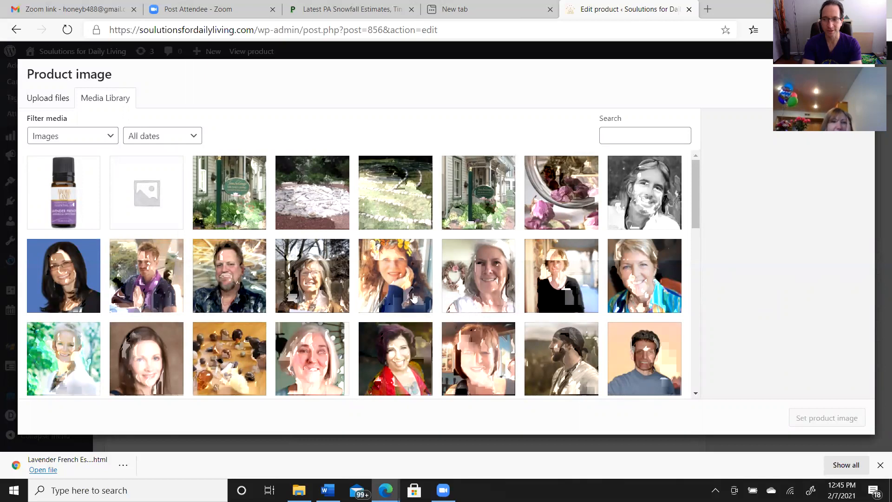
{"action": "left_click", "coordinate": [65, 202]}
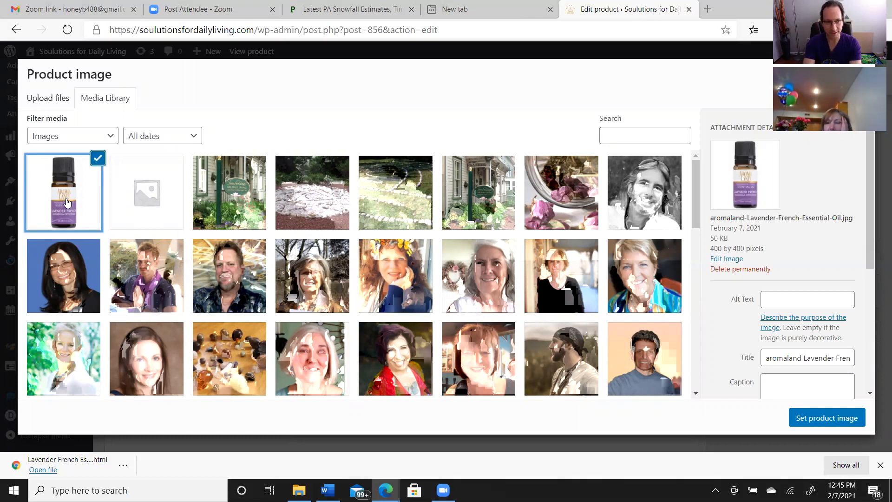
{"action": "left_click", "coordinate": [848, 420]}
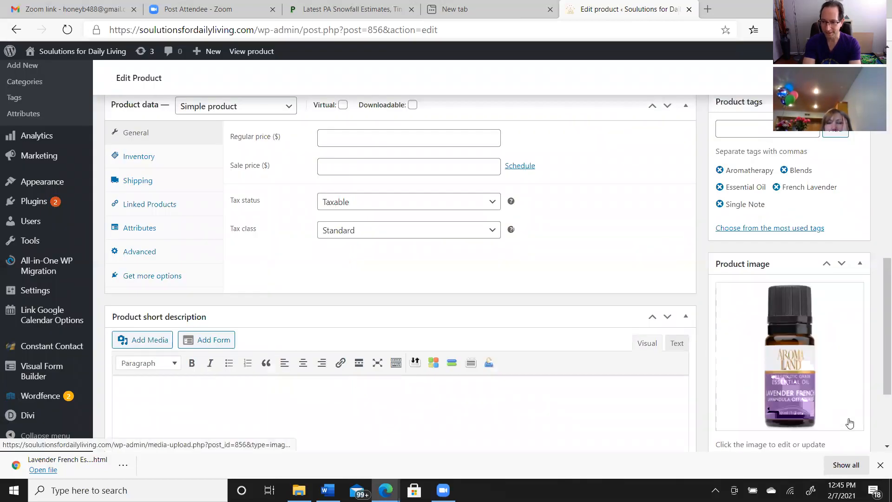
Publish the French Lavender Essential Oil product
{"action": "left_click_drag", "start_coordinate": [879, 357], "coordinate": [878, 181]}
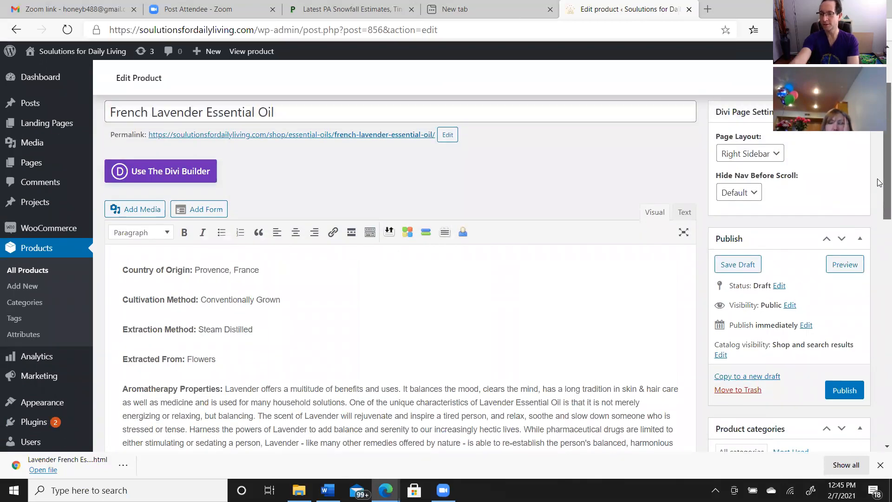
{"action": "left_click_drag", "start_coordinate": [878, 181], "coordinate": [880, 149]}
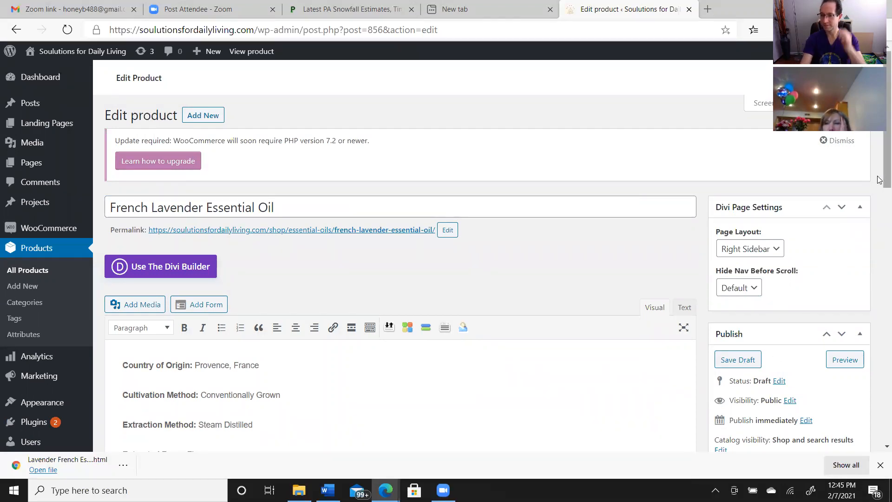
{"action": "scroll", "coordinate": [879, 186], "scroll_direction": "down", "scroll_amount": 2}
{"action": "scroll", "coordinate": [879, 185], "scroll_direction": "down", "scroll_amount": 2}
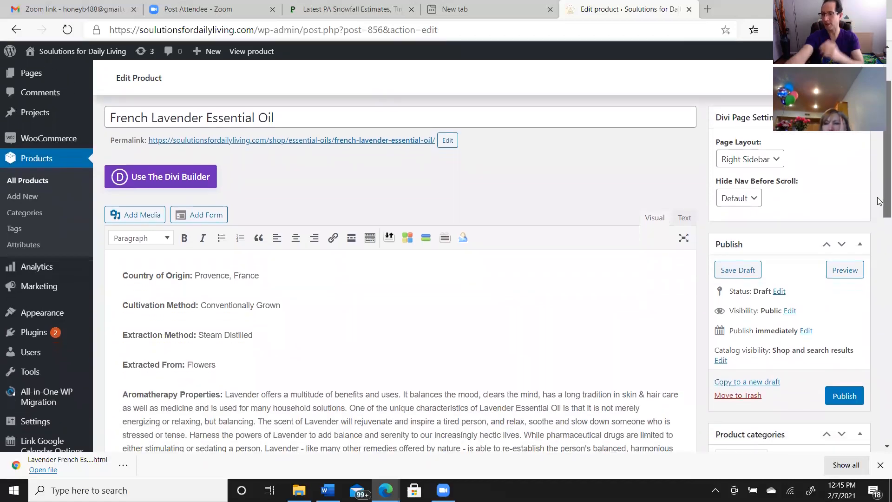
{"action": "left_click", "coordinate": [837, 399]}
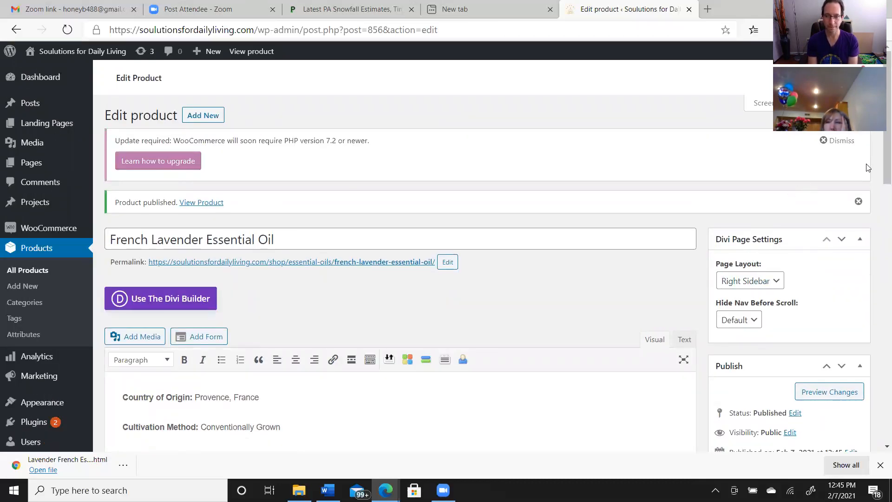
{"action": "left_click_drag", "start_coordinate": [879, 172], "coordinate": [879, 137]}
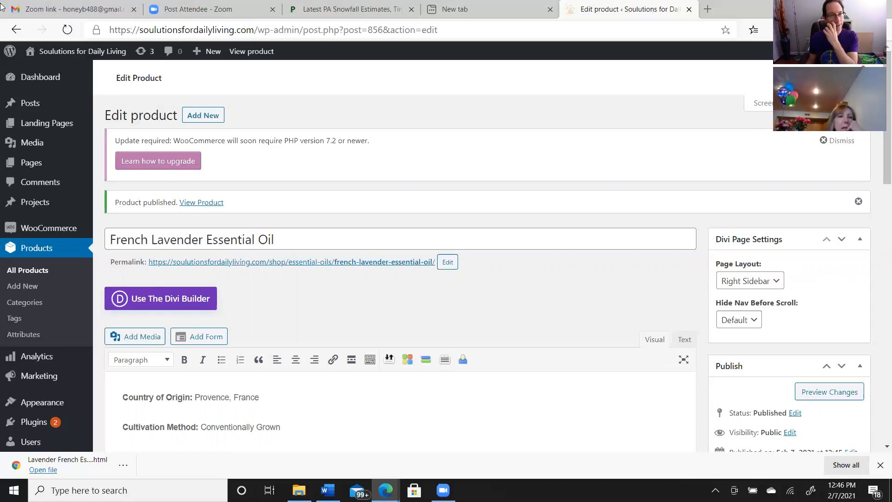
Open the site's storefront at soulutionsfordailyliving.com/shop and view the product listing
{"action": "mouse_move", "coordinate": [68, 55]}
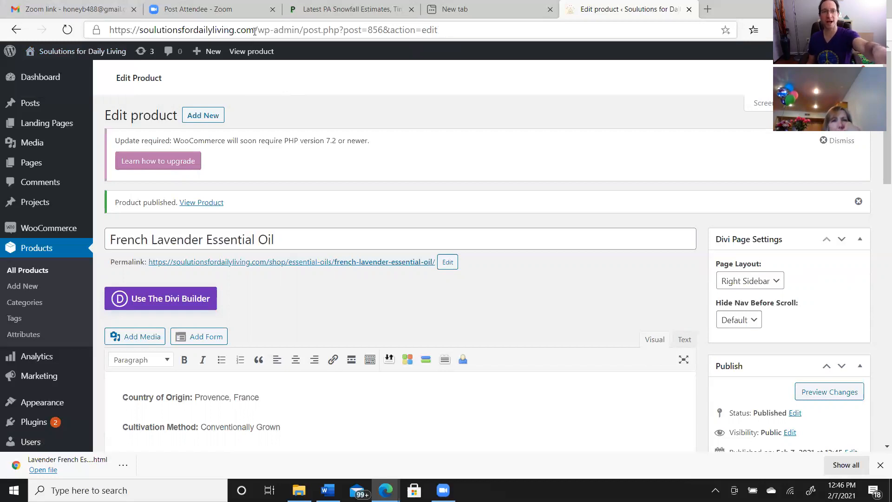
{"action": "left_click_drag", "start_coordinate": [255, 30], "coordinate": [268, 29]}
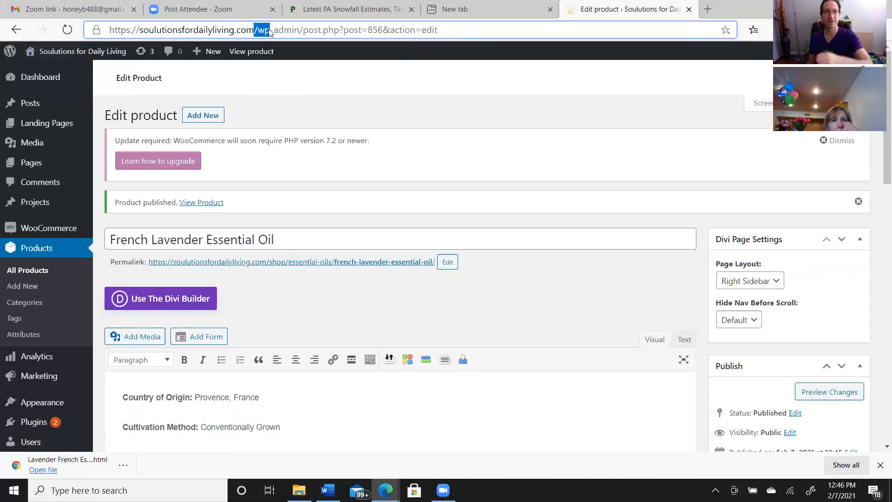
{"action": "left_click", "coordinate": [259, 31]}
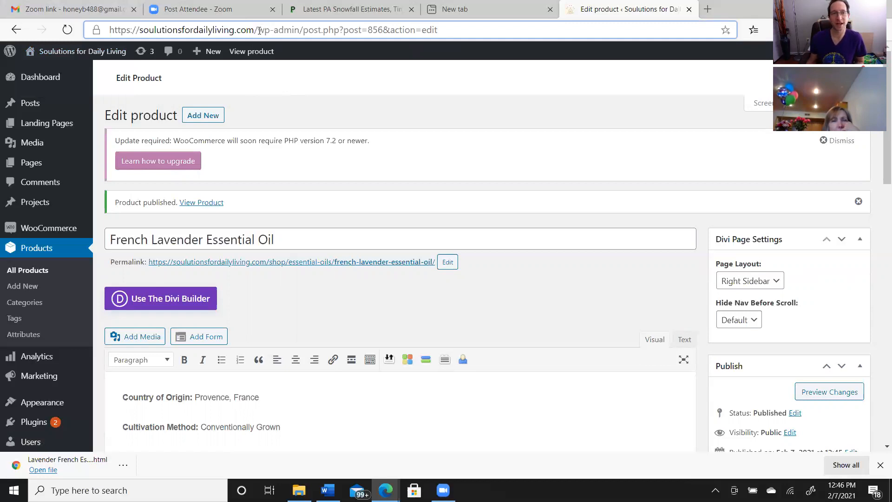
{"action": "left_click_drag", "start_coordinate": [259, 31], "coordinate": [449, 45]}
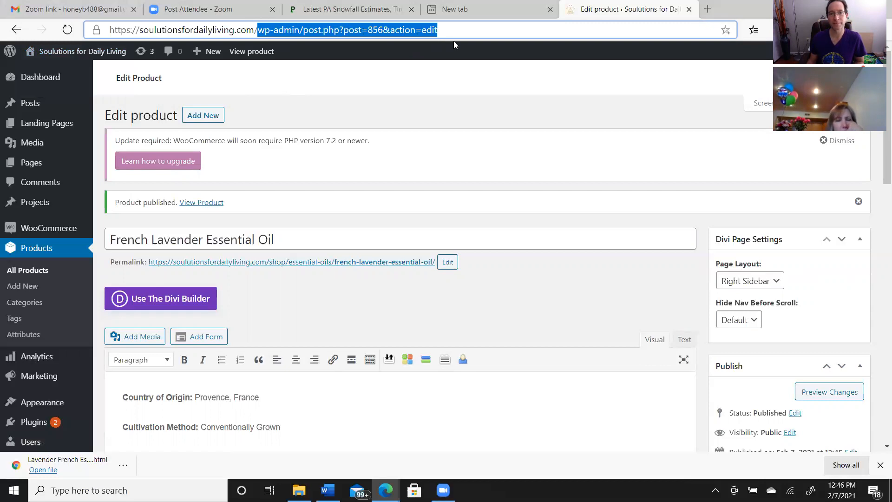
{"action": "type", "text": "shop"}
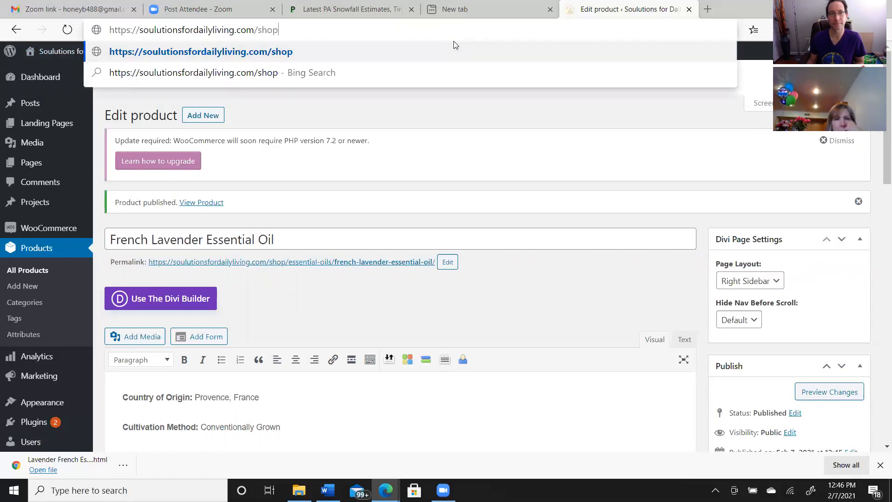
{"action": "key", "text": "Return"}
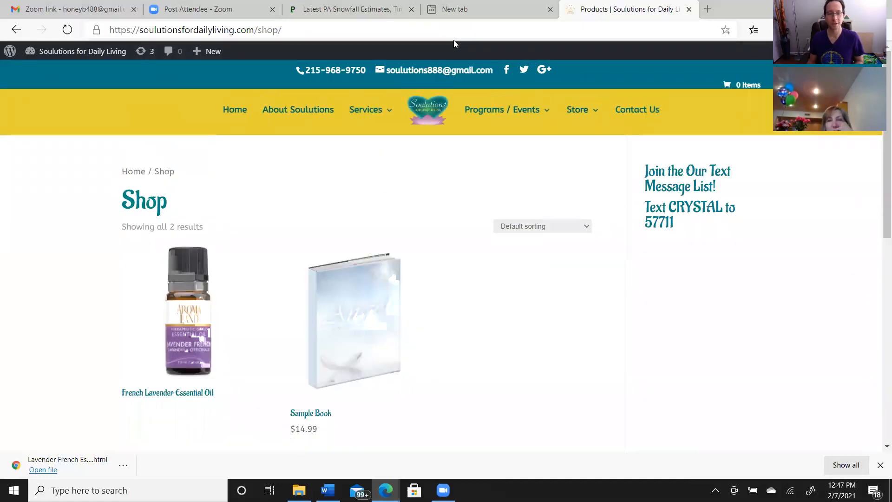
{"action": "mouse_move", "coordinate": [538, 119]}
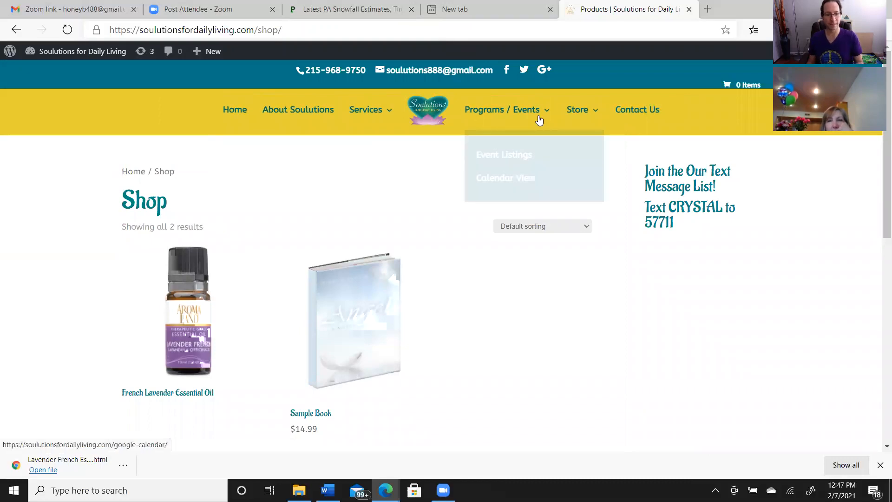
{"action": "left_click_drag", "start_coordinate": [880, 223], "coordinate": [879, 261]}
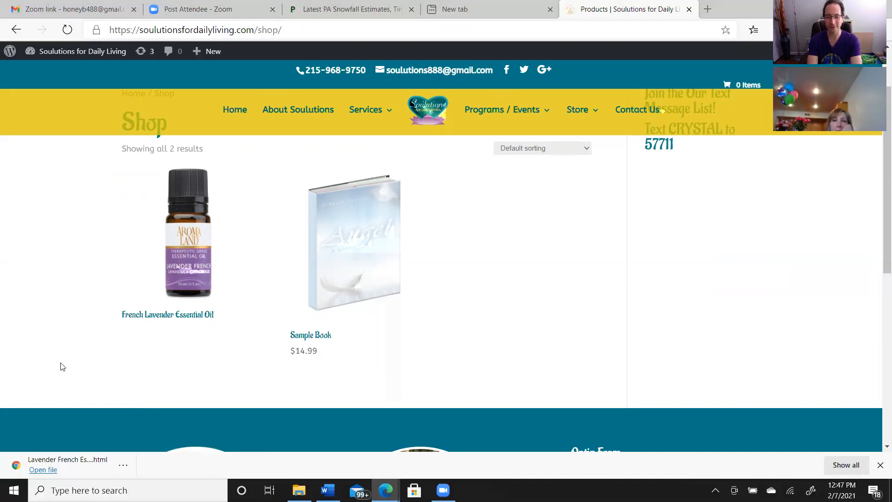
Open the French Lavender Essential Oil product page from the shop and review its image, category, tags and full description
{"action": "left_click", "coordinate": [190, 264]}
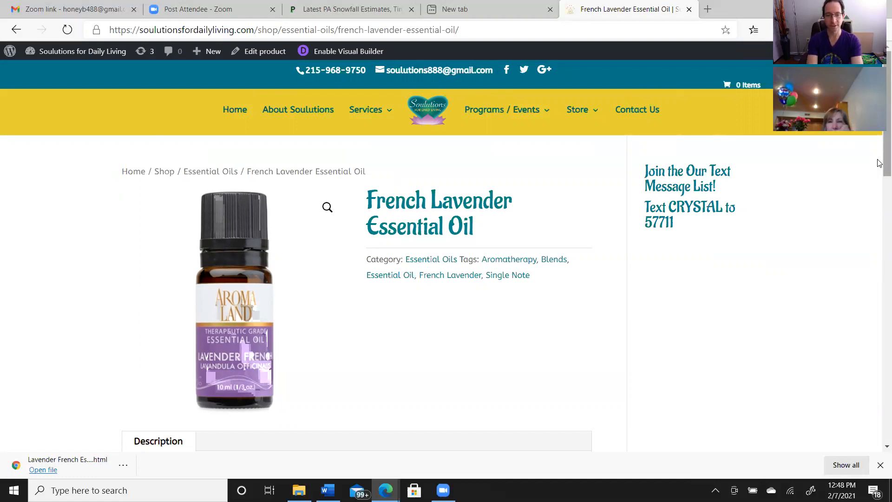
{"action": "scroll", "coordinate": [879, 169], "scroll_direction": "down", "scroll_amount": 1}
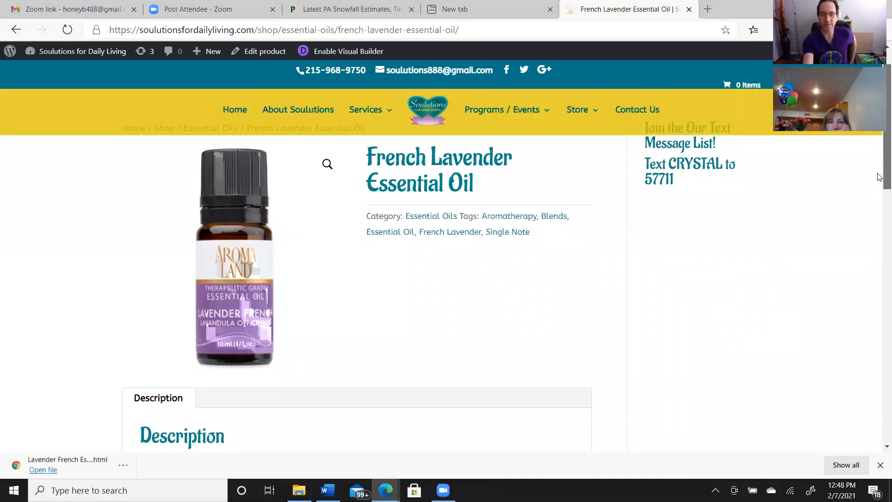
{"action": "scroll", "coordinate": [879, 176], "scroll_direction": "down", "scroll_amount": 4}
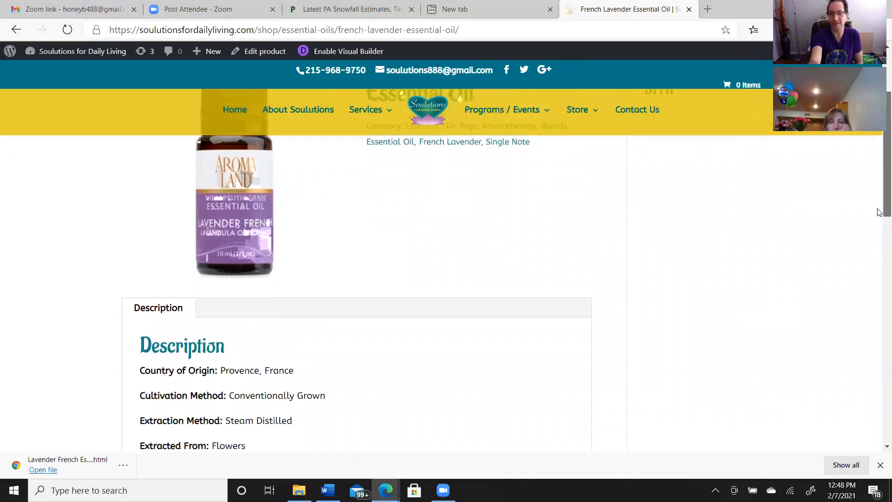
{"action": "scroll", "coordinate": [879, 237], "scroll_direction": "down", "scroll_amount": 5}
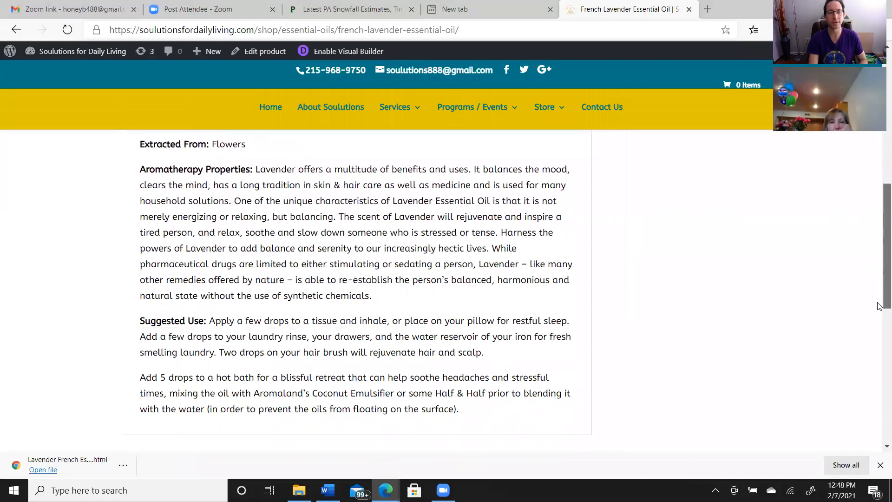
{"action": "left_click_drag", "start_coordinate": [878, 303], "coordinate": [878, 240]}
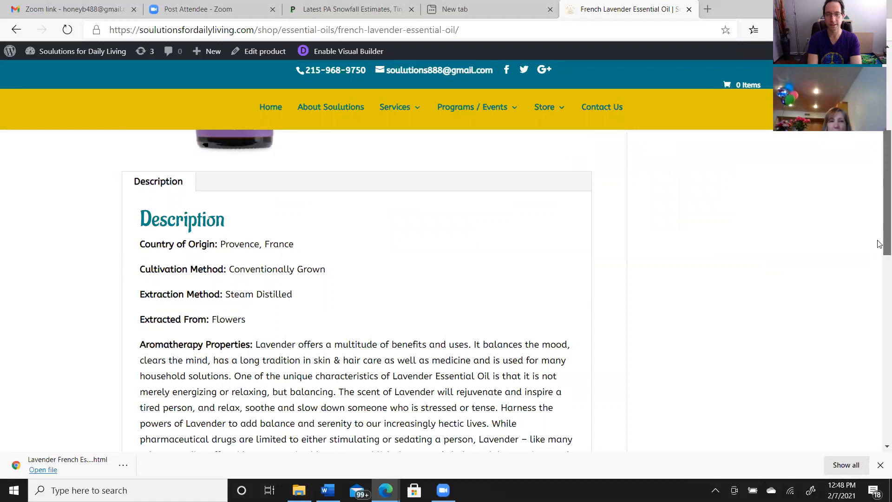
{"action": "left_click_drag", "start_coordinate": [879, 244], "coordinate": [880, 262]}
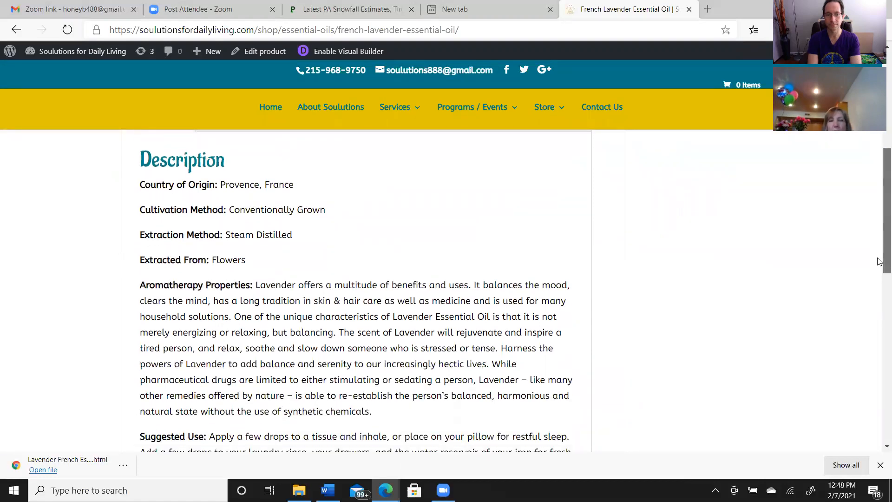
{"action": "left_click_drag", "start_coordinate": [879, 262], "coordinate": [879, 301]}
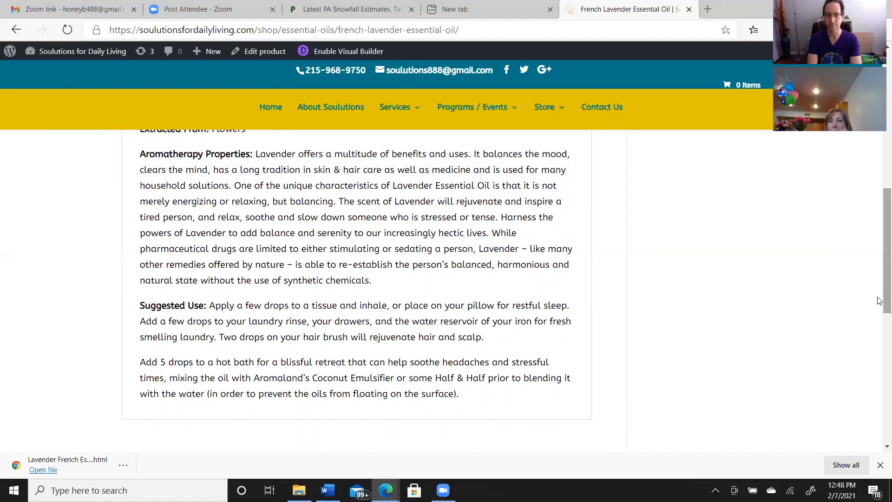
{"action": "left_click_drag", "start_coordinate": [878, 300], "coordinate": [879, 376]}
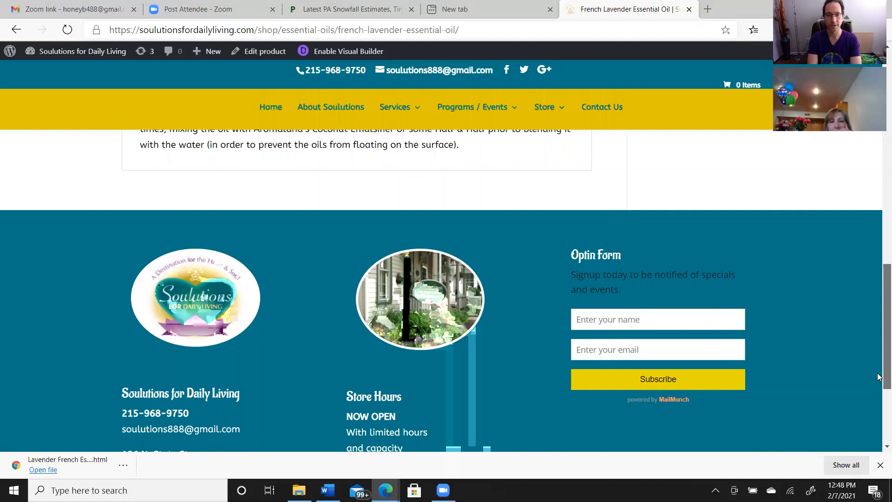
{"action": "left_click_drag", "start_coordinate": [878, 377], "coordinate": [879, 58]}
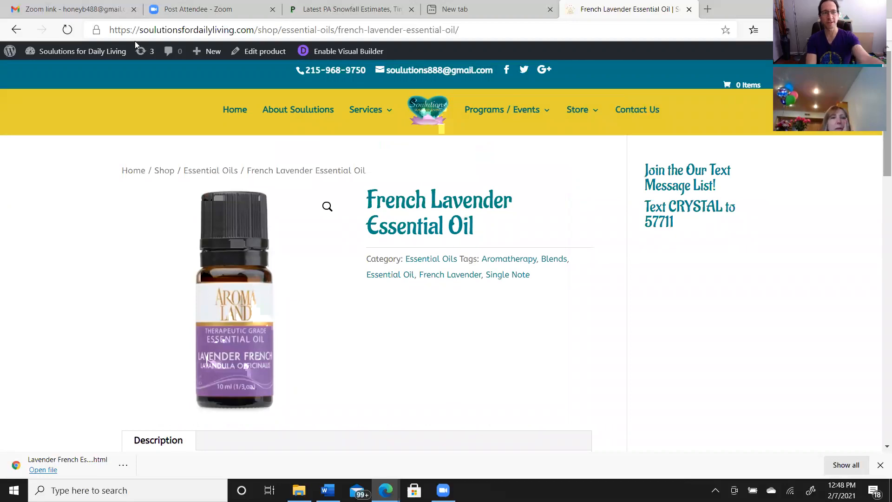
{"action": "mouse_move", "coordinate": [99, 58]}
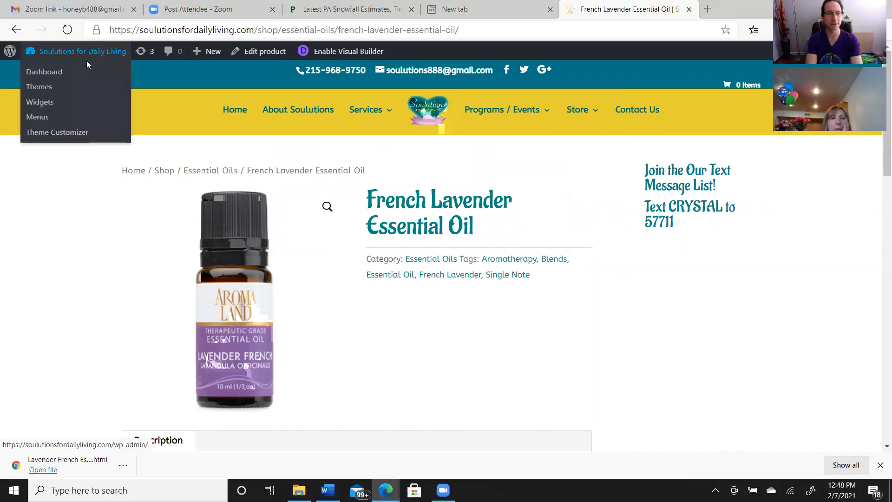
{"action": "left_click", "coordinate": [78, 76]}
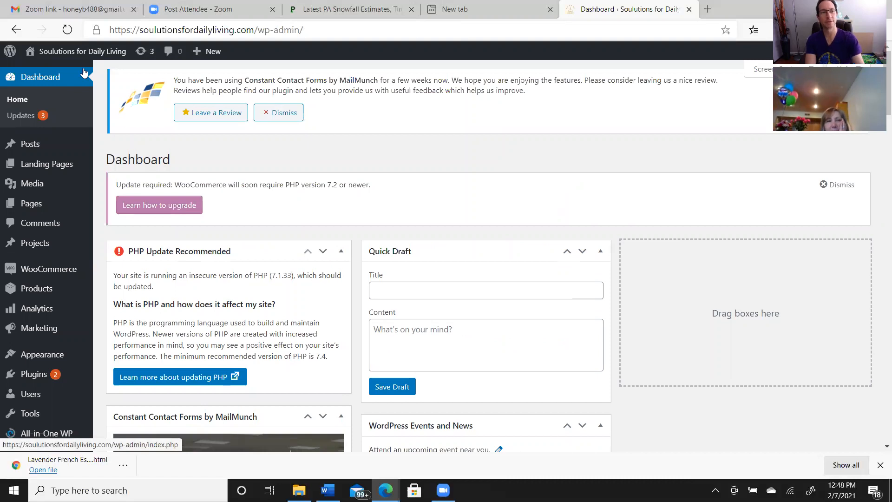
{"action": "left_click", "coordinate": [16, 32]}
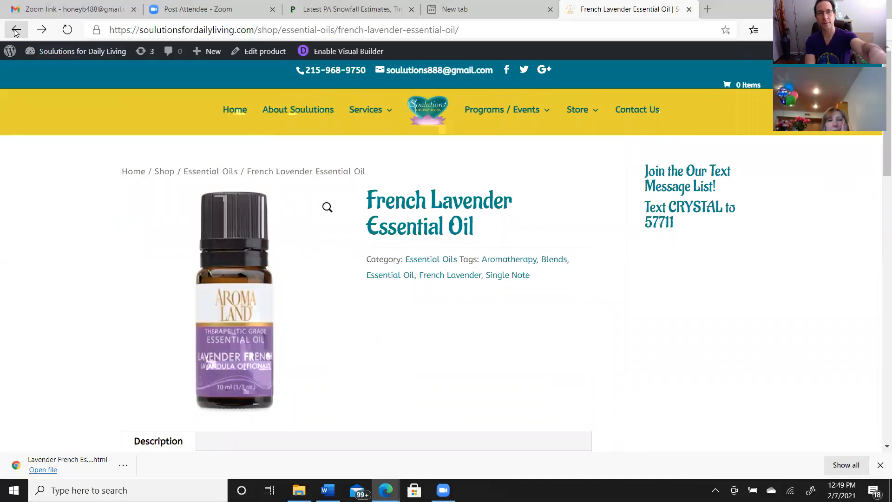
Reopen the French Lavender Essential Oil product for editing and set its regular price to 17.00
{"action": "left_click", "coordinate": [262, 56]}
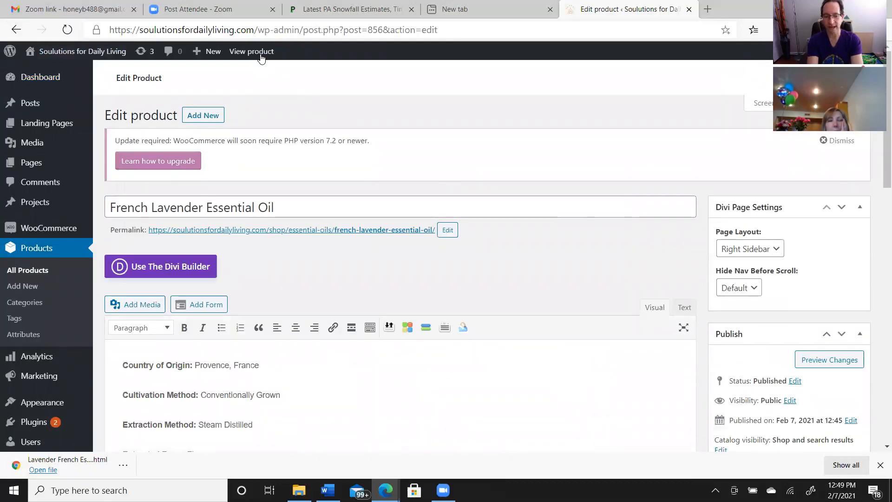
{"action": "left_click_drag", "start_coordinate": [879, 173], "coordinate": [879, 344]}
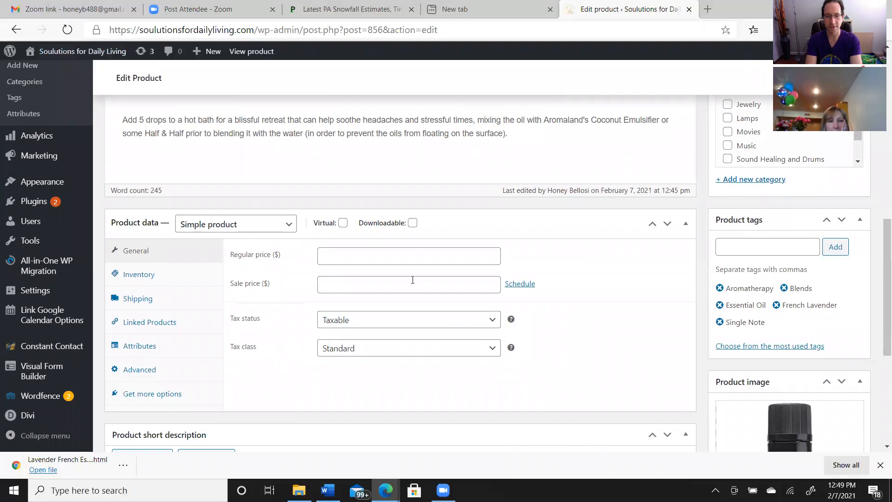
{"action": "left_click", "coordinate": [327, 254]}
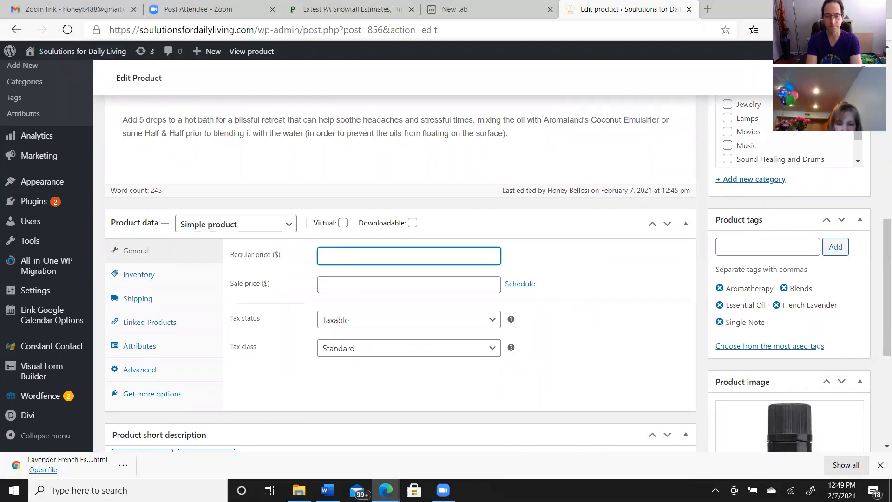
{"action": "type", "text": "$"}
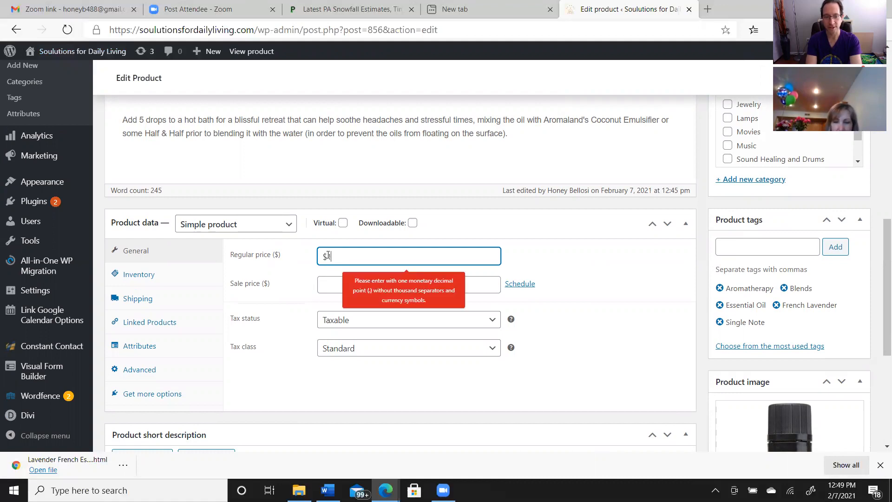
{"action": "key", "text": "BackSpace"}
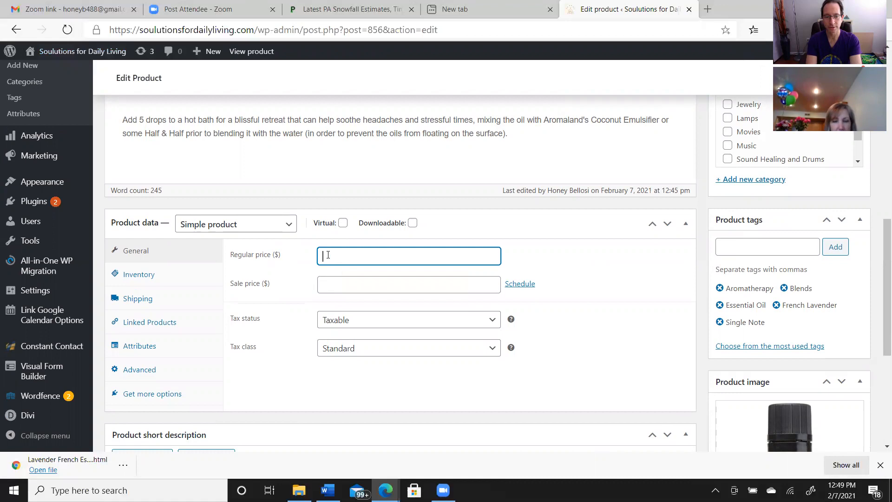
{"action": "type", "text": "17.00"}
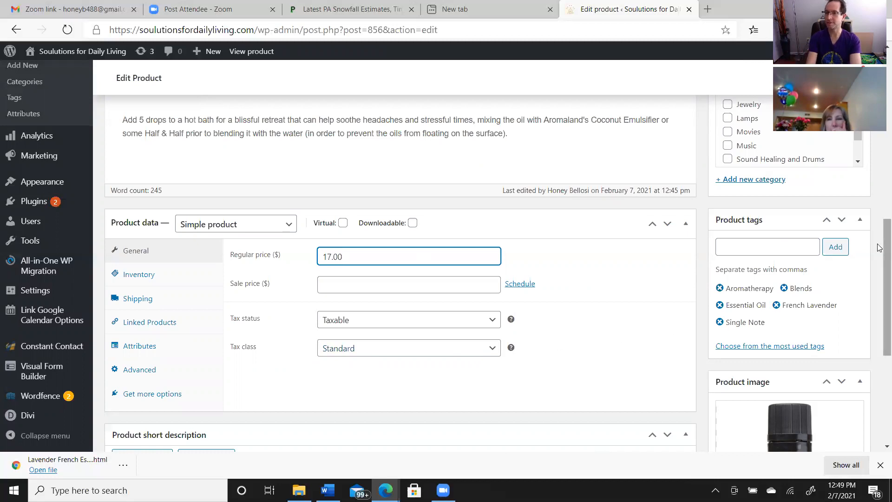
Save the update to the French Lavender Essential Oil product and open its storefront page
{"action": "left_click_drag", "start_coordinate": [885, 244], "coordinate": [879, 176]}
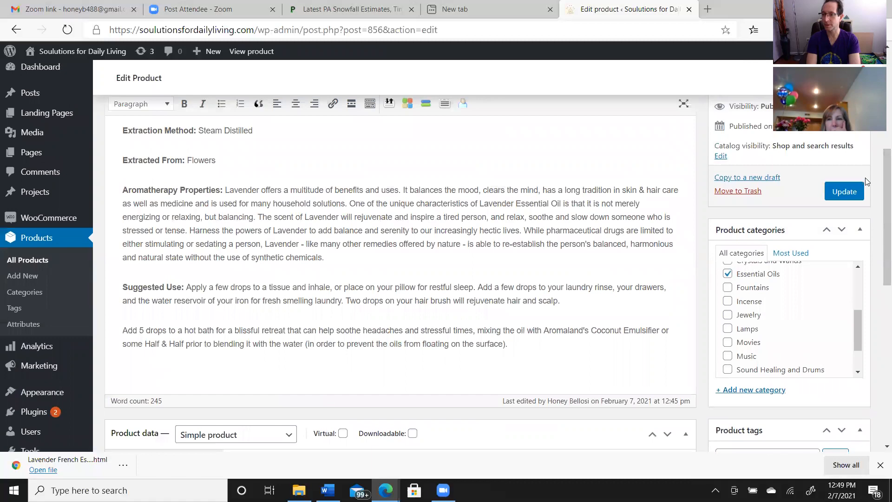
{"action": "scroll", "coordinate": [879, 173], "scroll_direction": "up", "scroll_amount": 2}
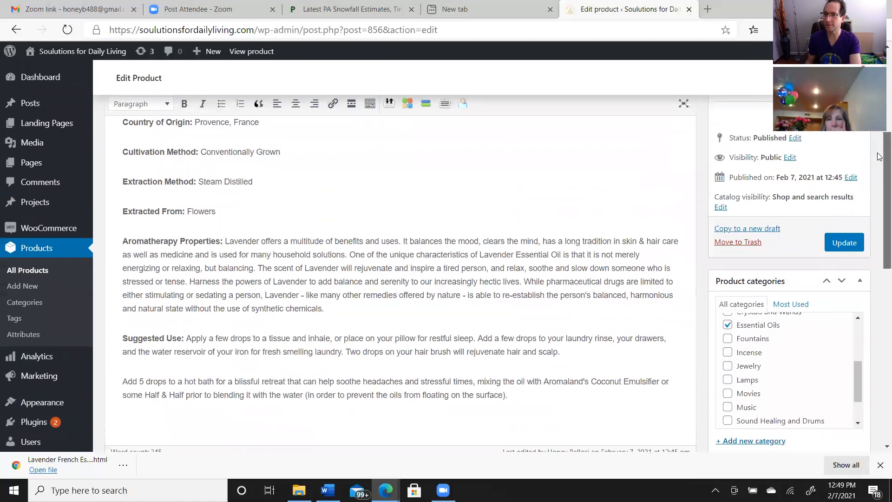
{"action": "left_click", "coordinate": [841, 291]}
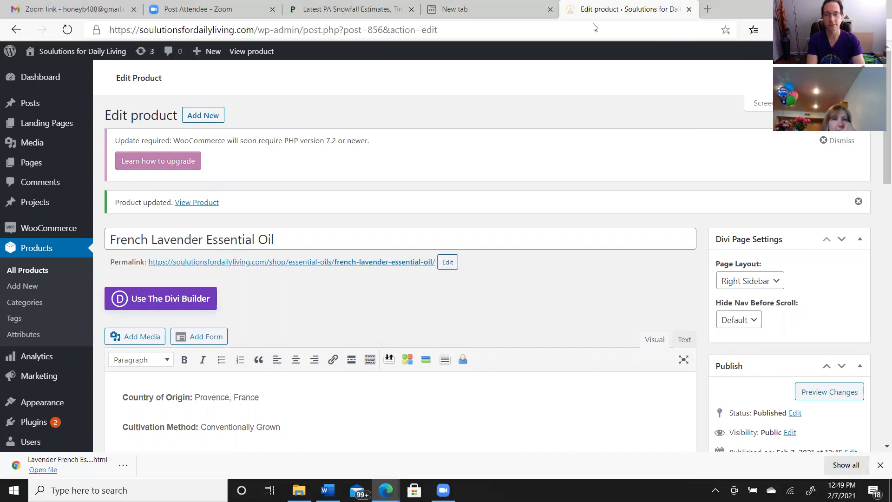
{"action": "left_click", "coordinate": [240, 53]}
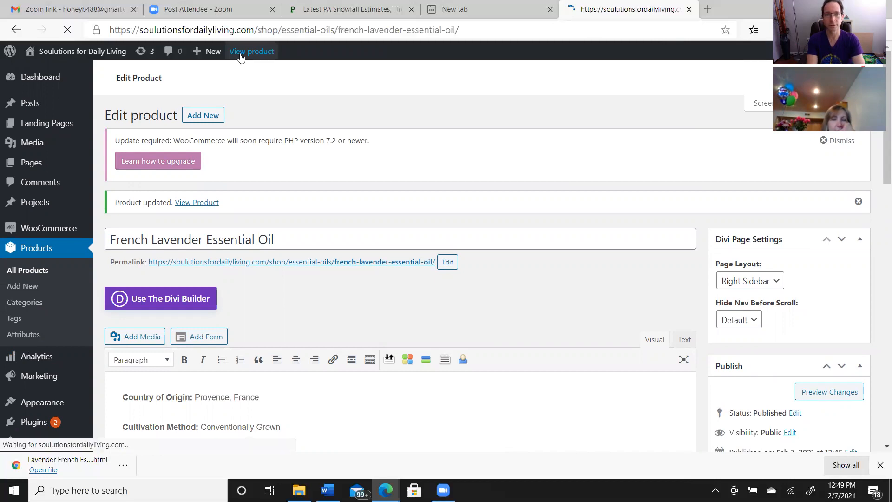
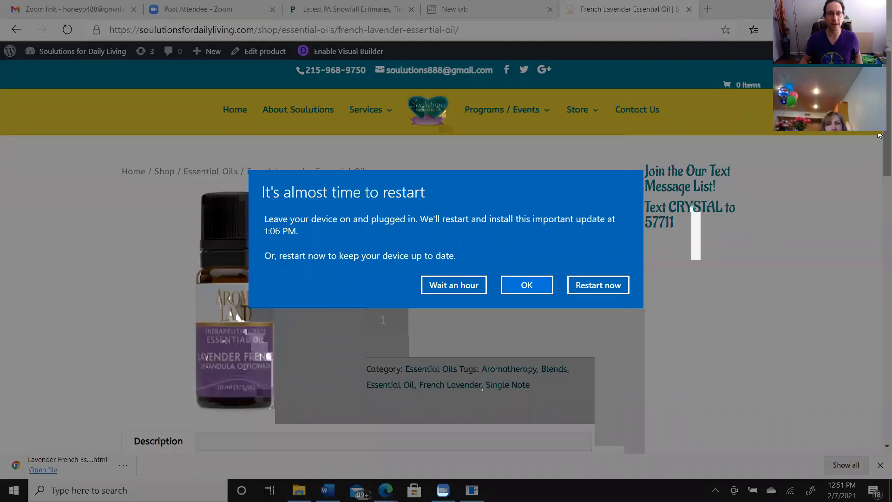
Postpone the pending Windows update restart by an hour
{"action": "left_click", "coordinate": [460, 285]}
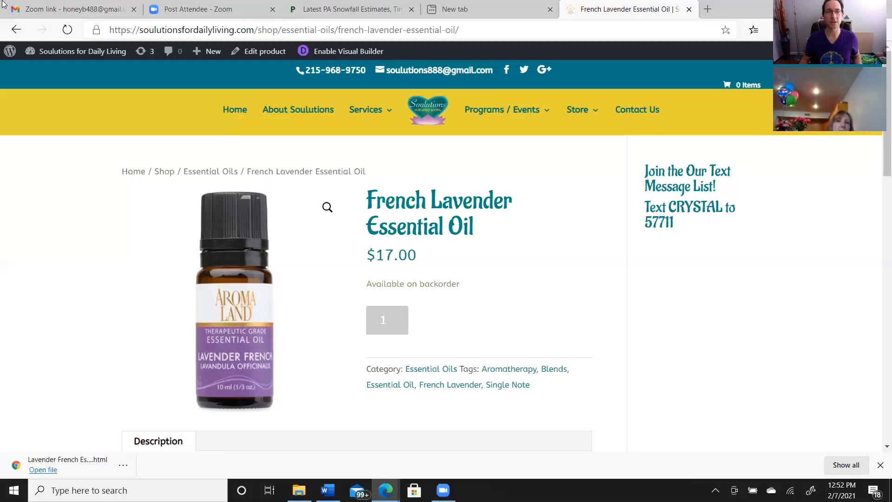
Start a new blog post on the site and dismiss the block editor welcome guide
{"action": "mouse_move", "coordinate": [215, 54]}
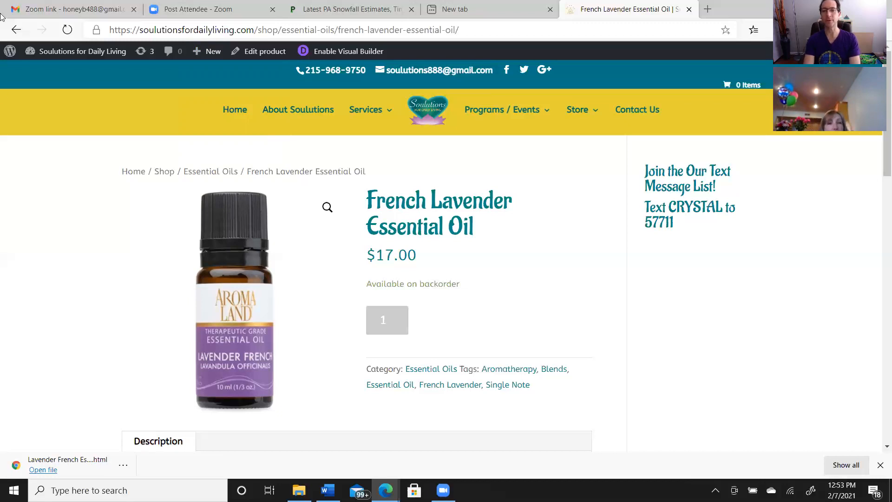
{"action": "mouse_move", "coordinate": [220, 51]}
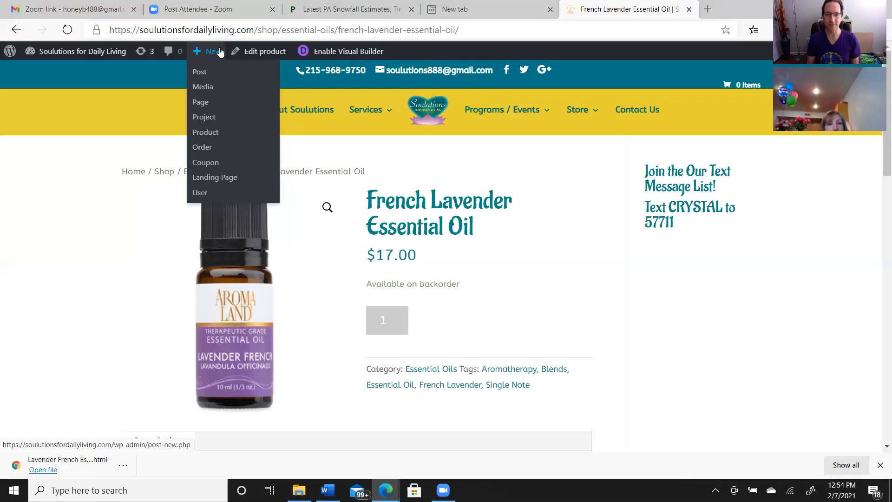
{"action": "left_click", "coordinate": [200, 72]}
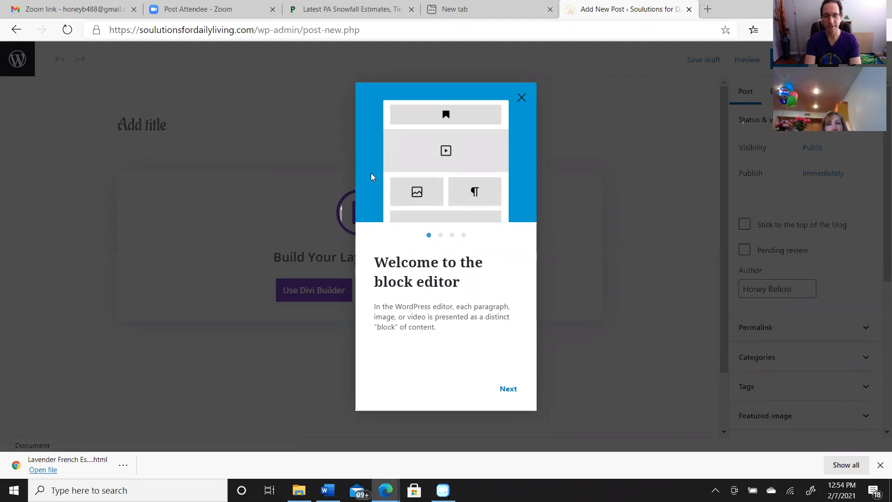
{"action": "left_click", "coordinate": [507, 393]}
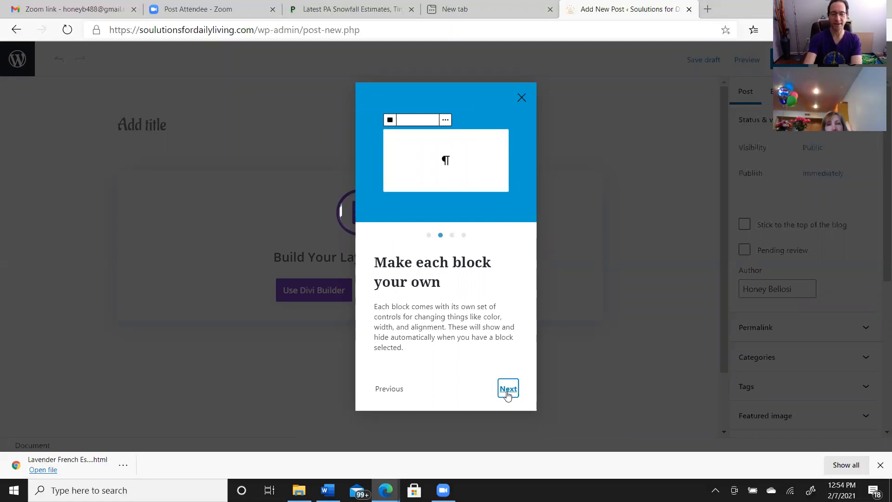
{"action": "left_click", "coordinate": [521, 98]}
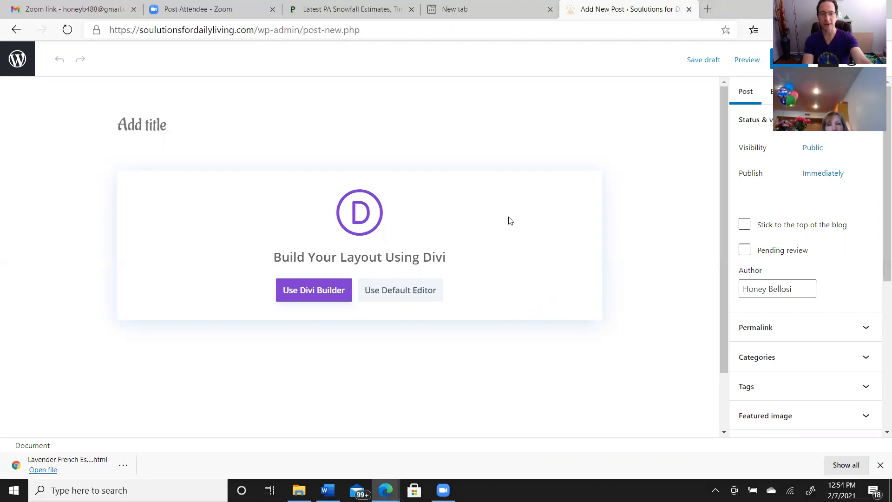
Open the new post in the Divi Builder and browse the premade layout packs without loading one
{"action": "left_click", "coordinate": [328, 291]}
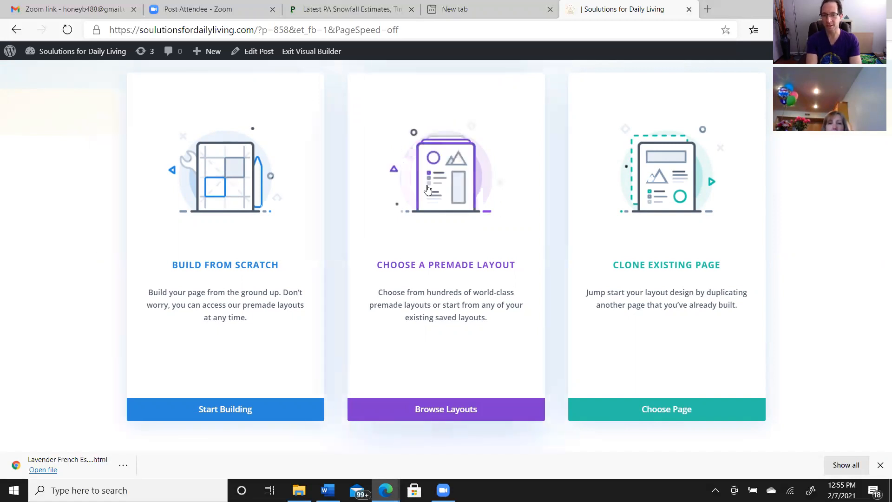
{"action": "left_click", "coordinate": [453, 413]}
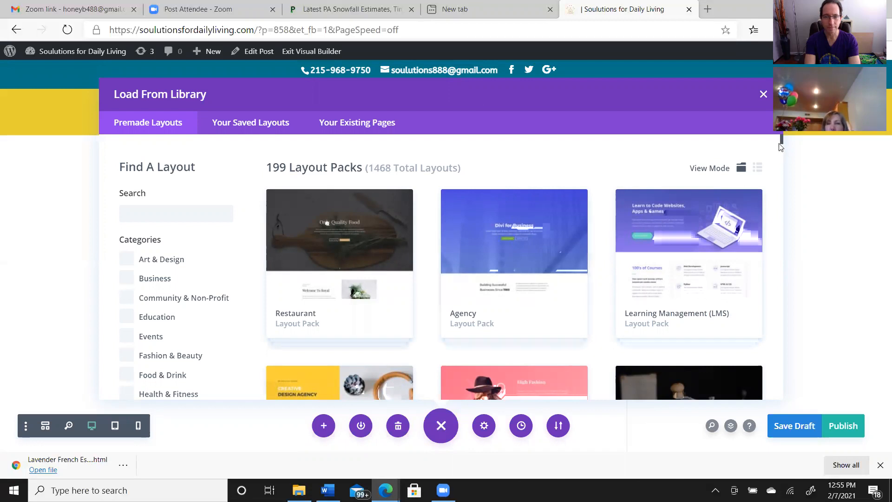
{"action": "left_click_drag", "start_coordinate": [781, 140], "coordinate": [782, 148]}
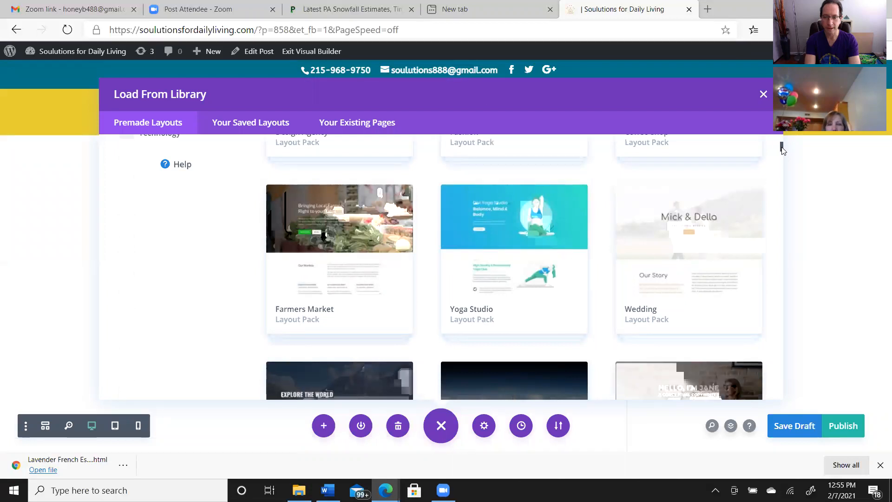
{"action": "left_click_drag", "start_coordinate": [781, 148], "coordinate": [782, 140]}
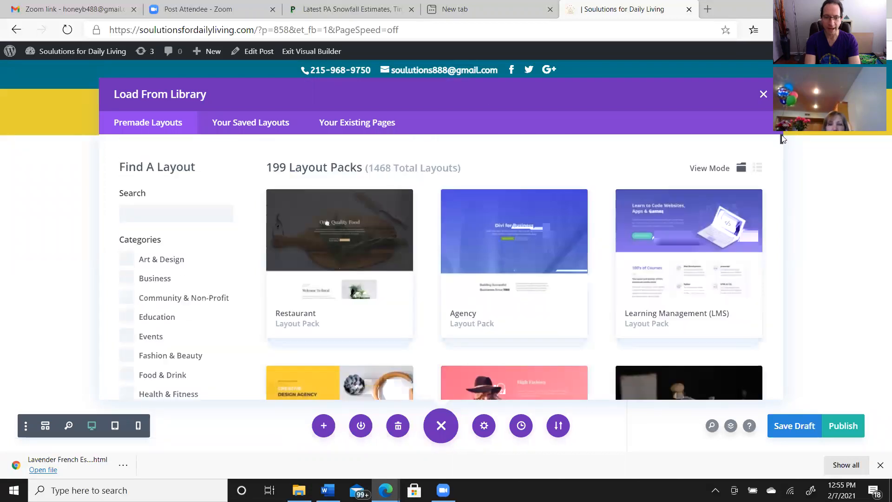
{"action": "left_click_drag", "start_coordinate": [783, 147], "coordinate": [783, 159]}
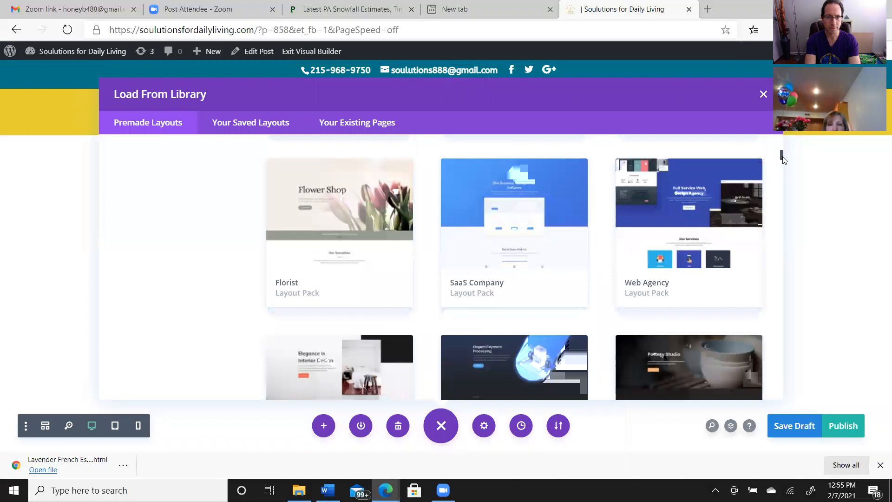
{"action": "left_click_drag", "start_coordinate": [783, 159], "coordinate": [782, 138]}
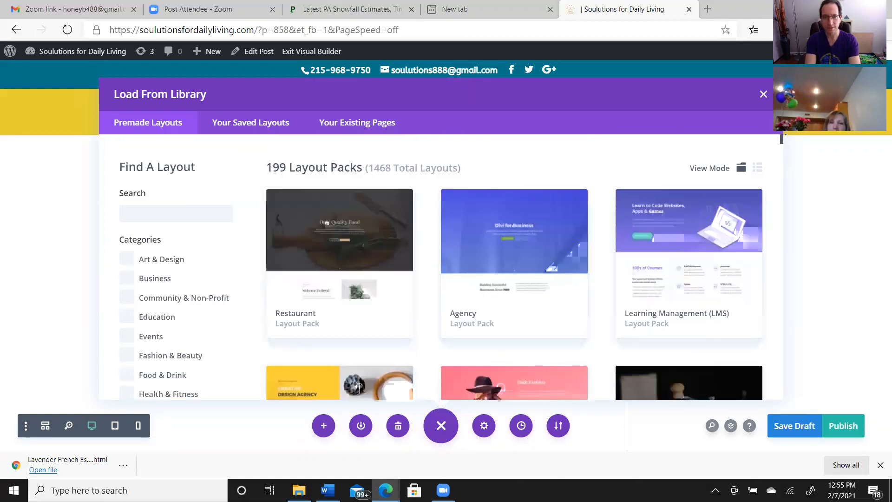
{"action": "left_click", "coordinate": [762, 96]}
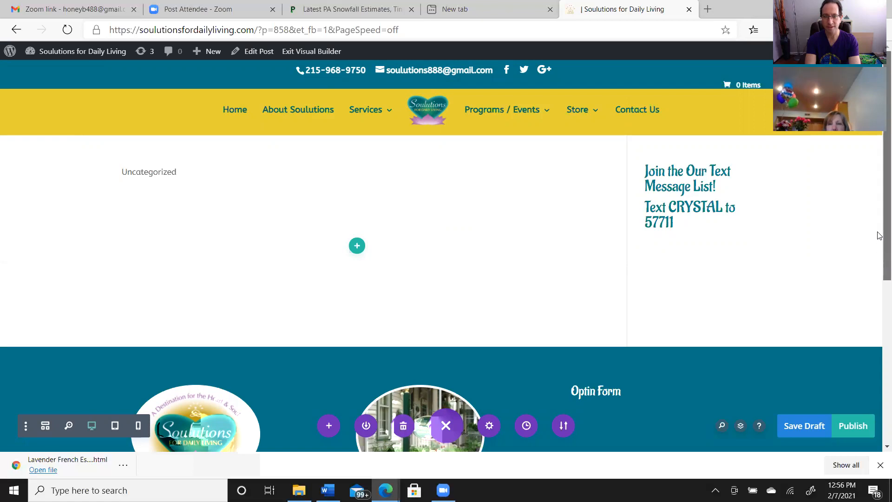
Clear the post's layout in the Divi Builder and dismiss the row insertion options
{"action": "left_click_drag", "start_coordinate": [879, 260], "coordinate": [878, 208]}
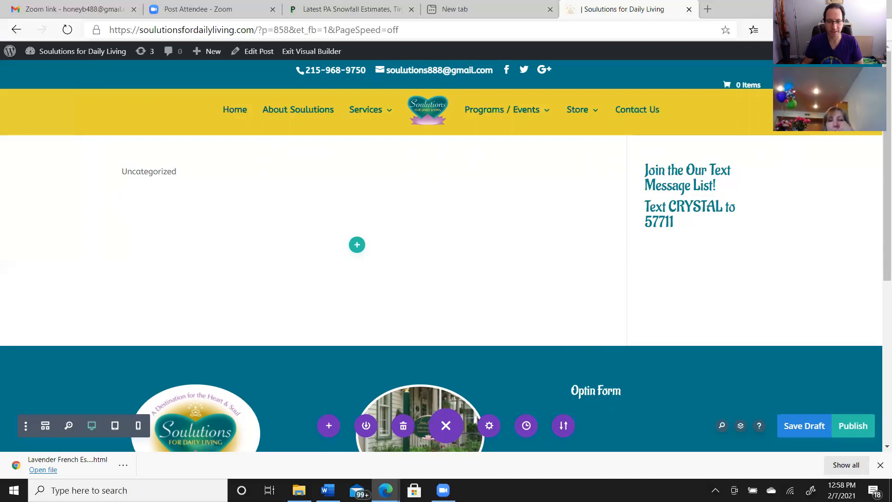
{"action": "left_click", "coordinate": [402, 427]}
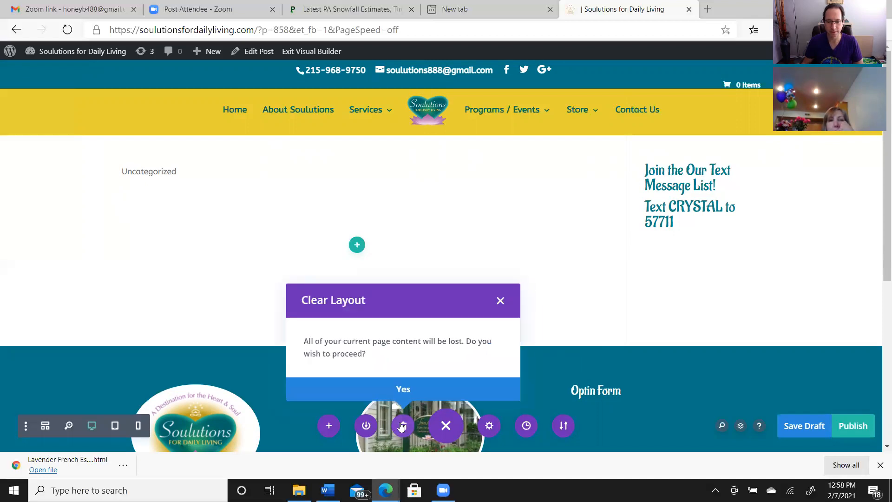
{"action": "left_click", "coordinate": [397, 387]}
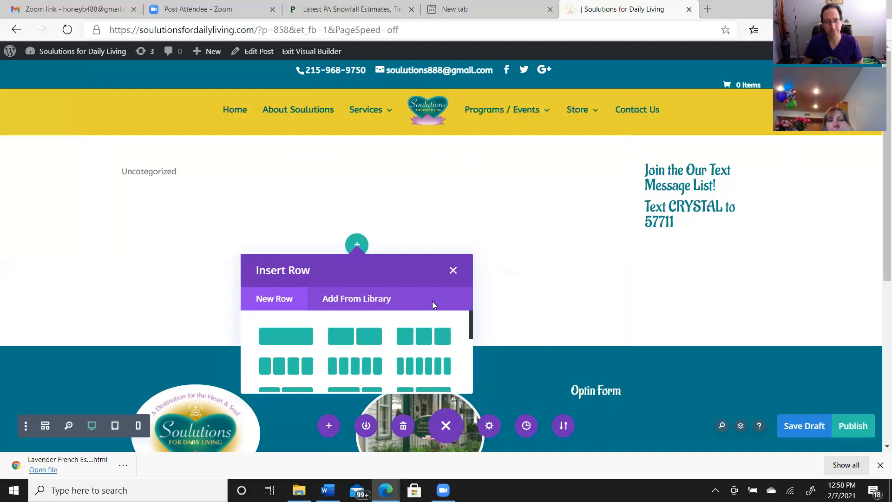
{"action": "left_click", "coordinate": [453, 270]}
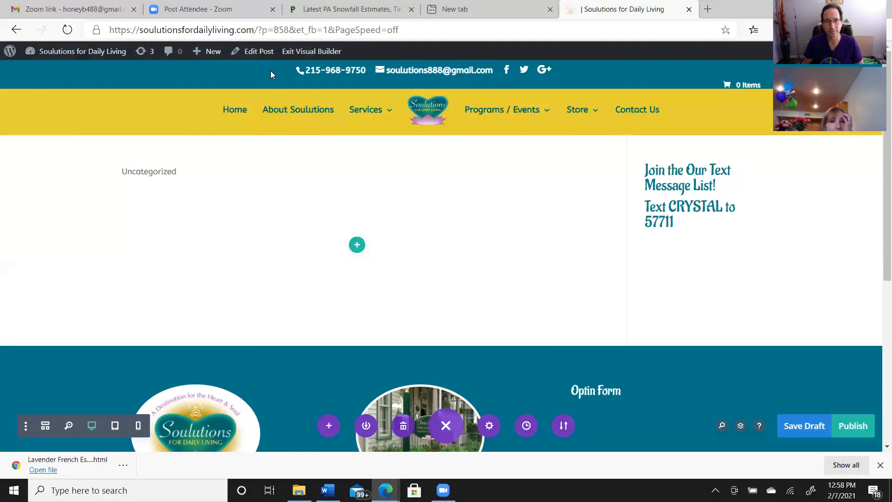
Exit the visual builder to the post's edit screen, discarding the unsaved changes
{"action": "mouse_move", "coordinate": [214, 58]}
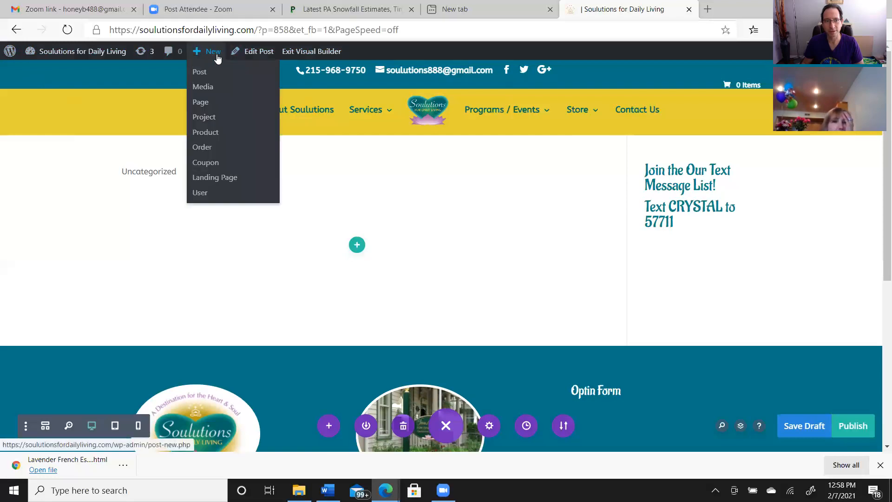
{"action": "left_click", "coordinate": [268, 55]}
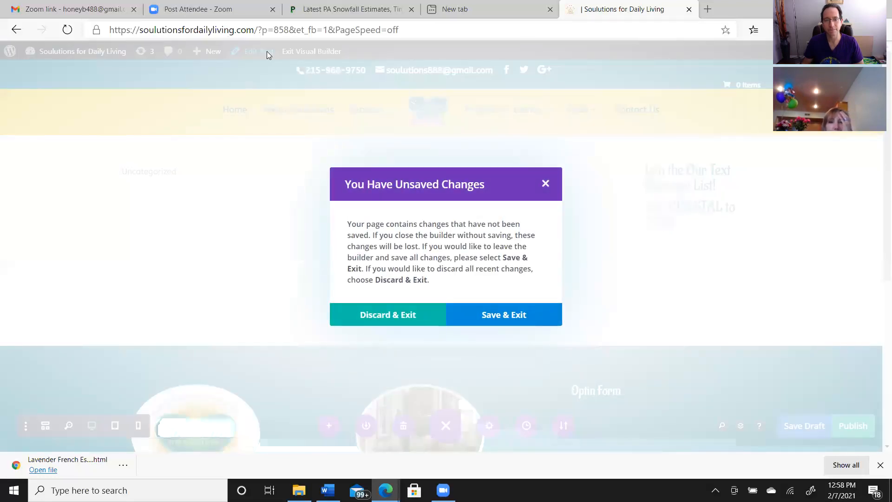
{"action": "left_click", "coordinate": [418, 314]}
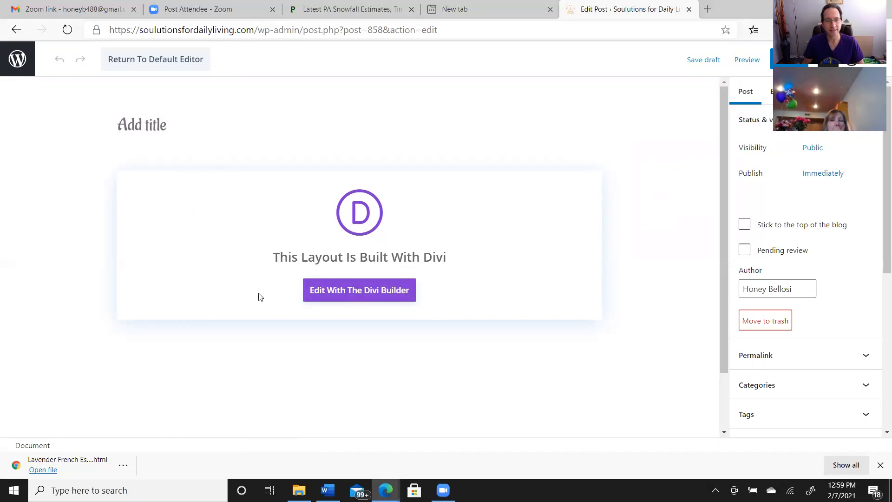
Title the blog post "Explore, Experience, Expand...Open Your Heart to the Infinite Possibilities"
{"action": "left_click", "coordinate": [174, 124]}
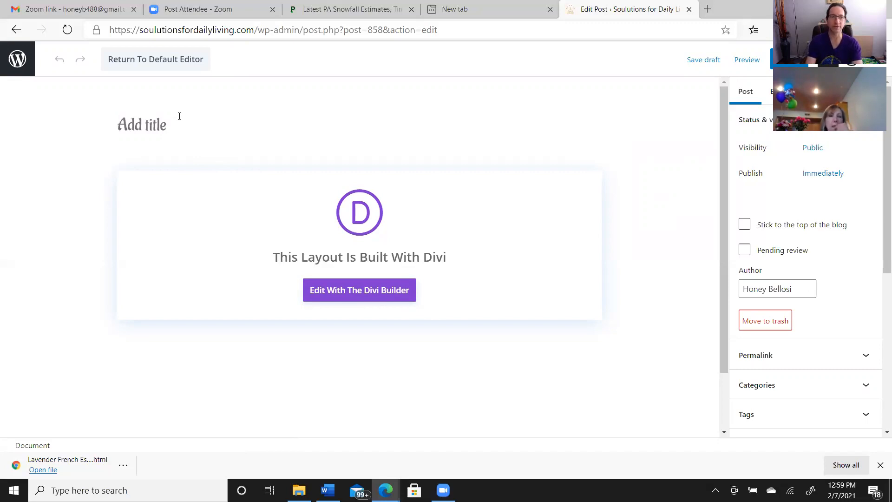
{"action": "type", "text": "E"}
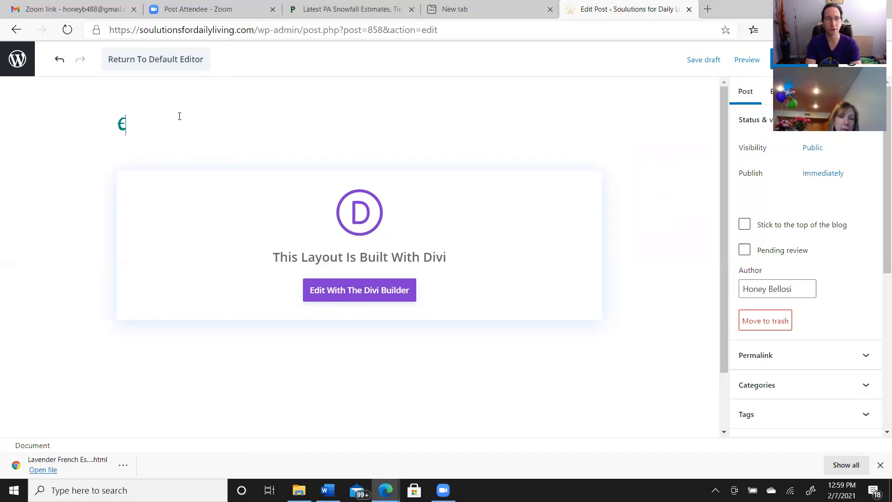
{"action": "type", "text": "xplo"}
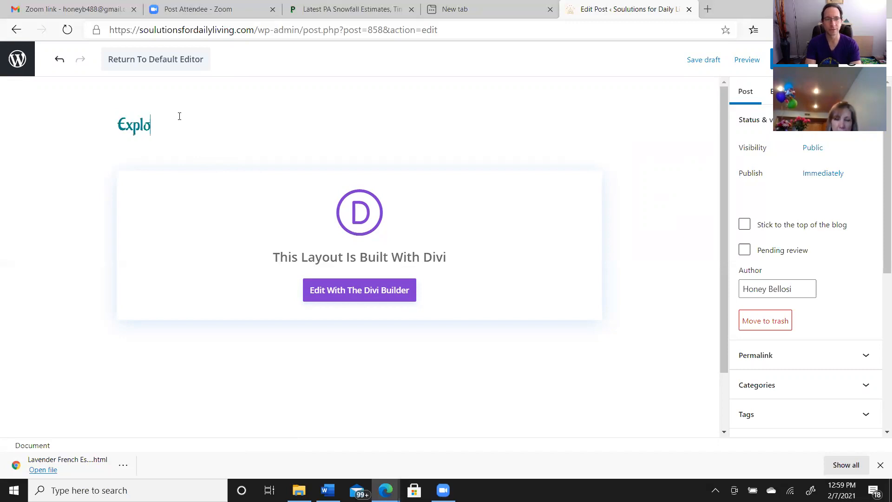
{"action": "type", "text": "re, Experi"}
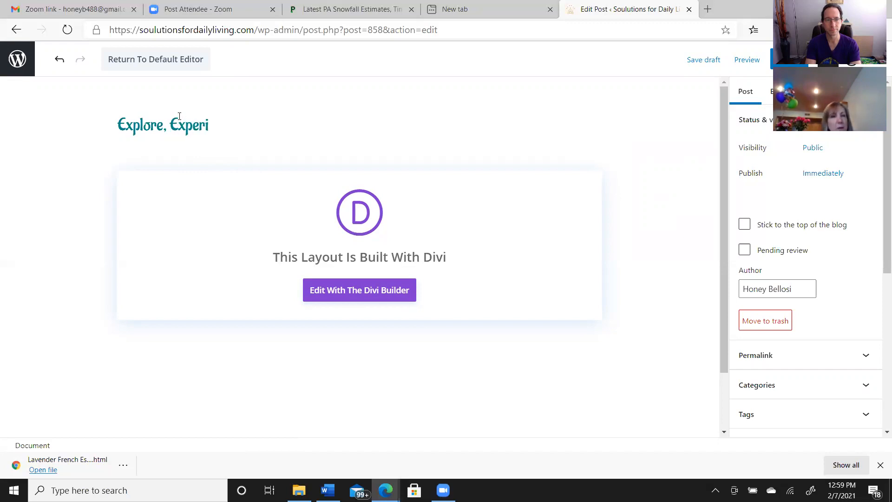
{"action": "type", "text": "ence"}
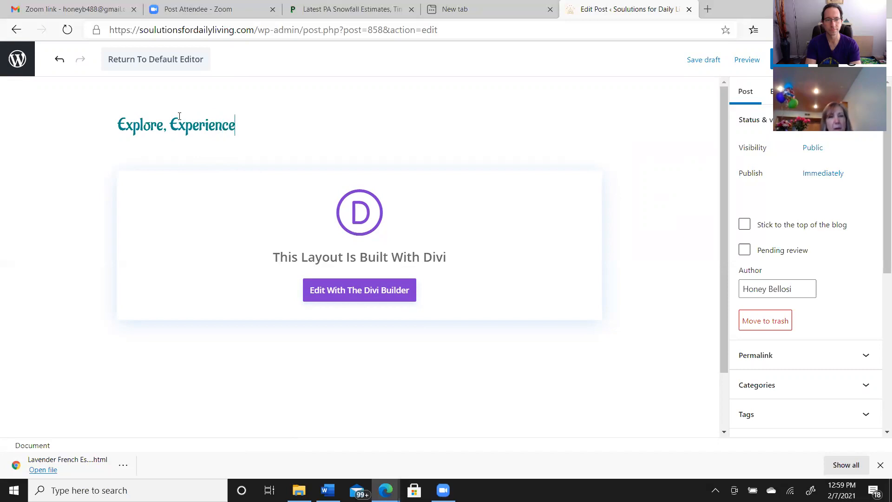
{"action": "type", "text": ", Expand...Open Y"}
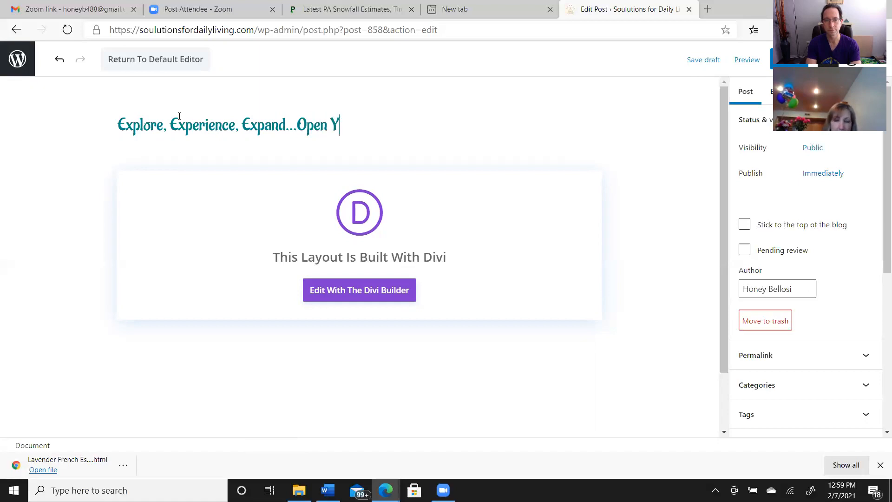
{"action": "type", "text": "our H"}
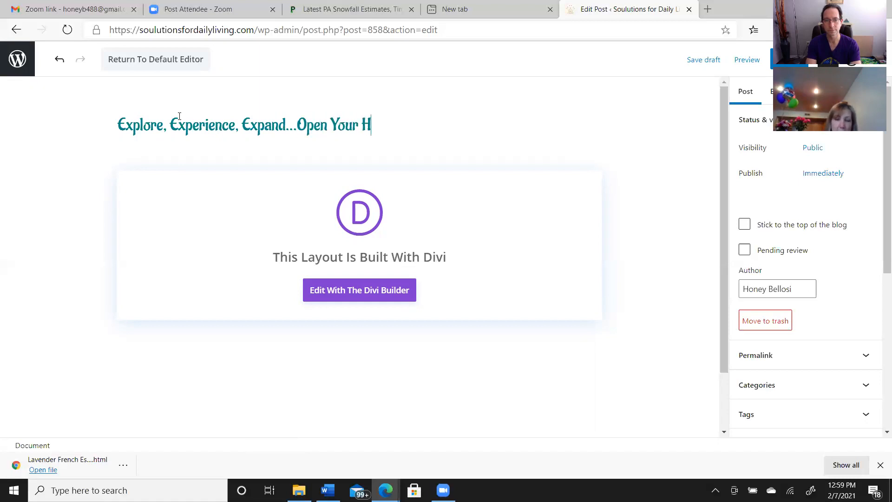
{"action": "type", "text": "eart t"}
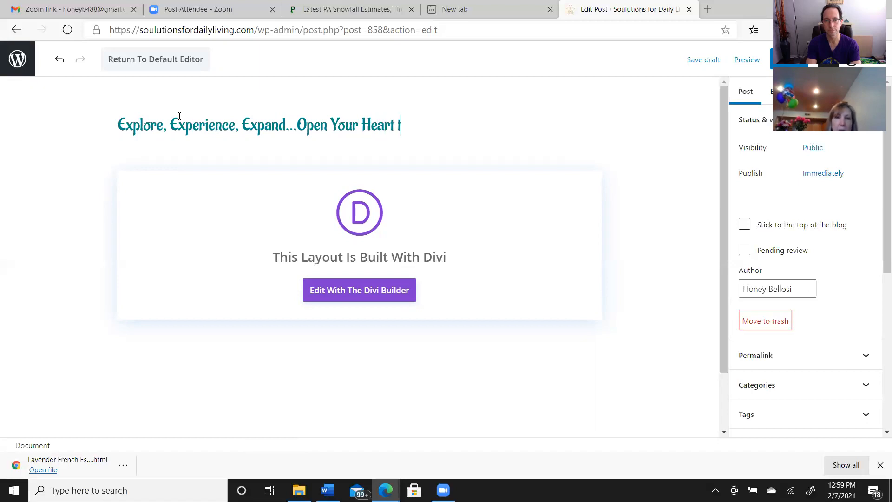
{"action": "type", "text": "o thg"}
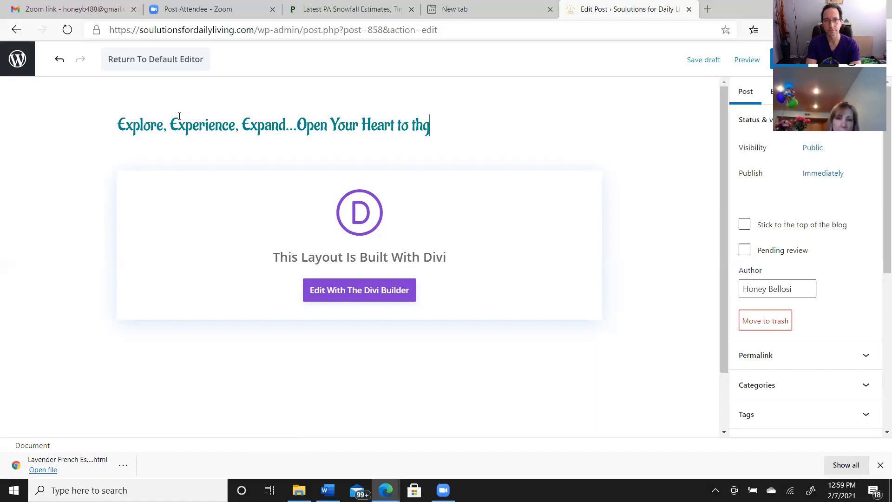
{"action": "key", "text": "BackSpace"}
{"action": "type", "text": "e "}
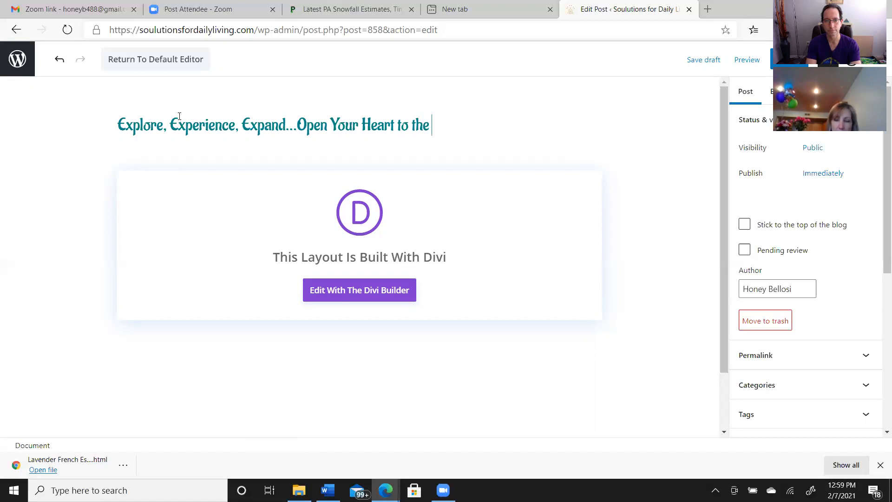
{"action": "type", "text": "lnfin"}
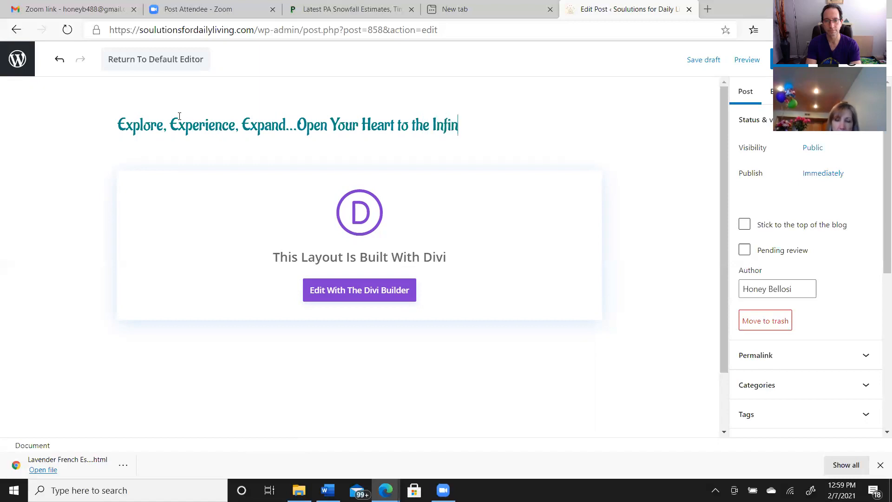
{"action": "type", "text": "ite P"}
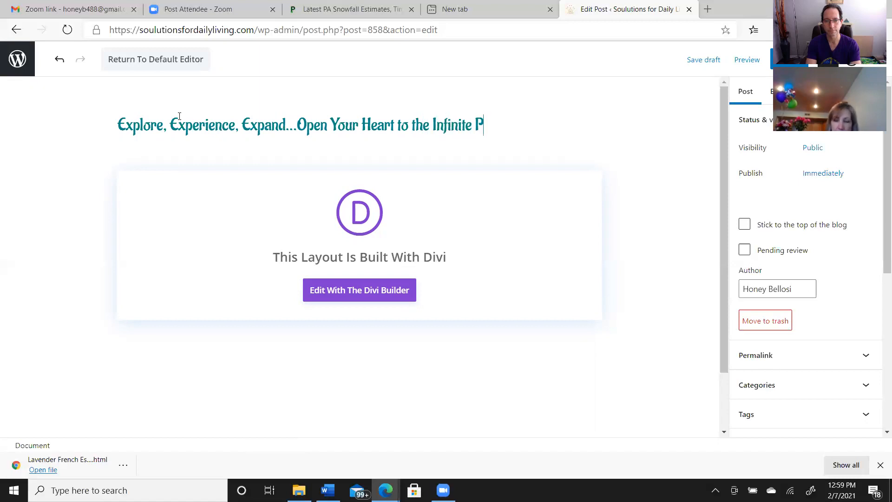
{"action": "type", "text": "ossib"}
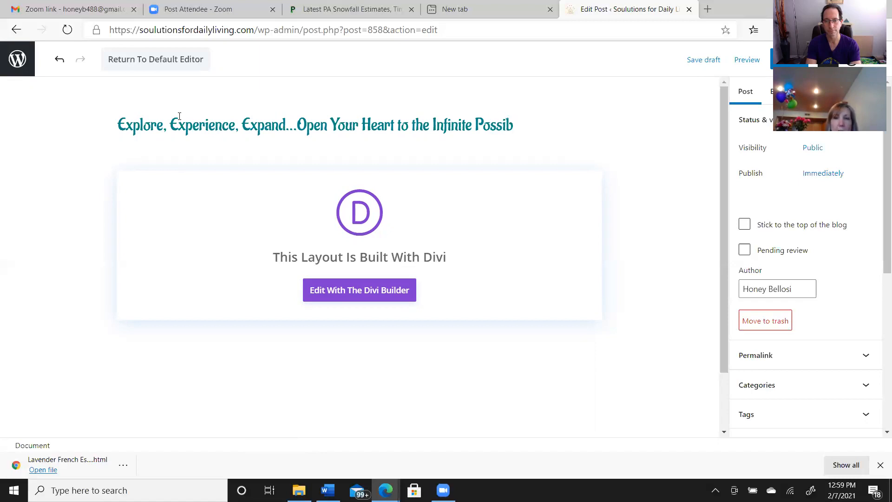
{"action": "type", "text": "ili"}
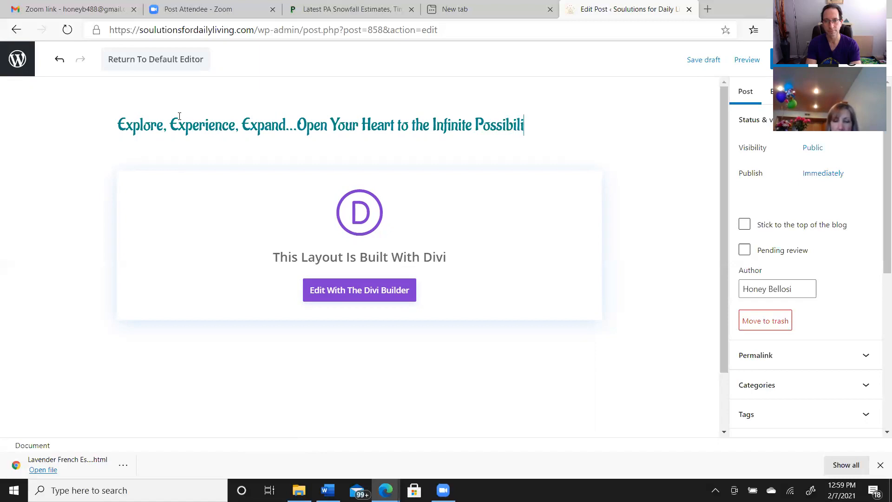
{"action": "type", "text": "ties"}
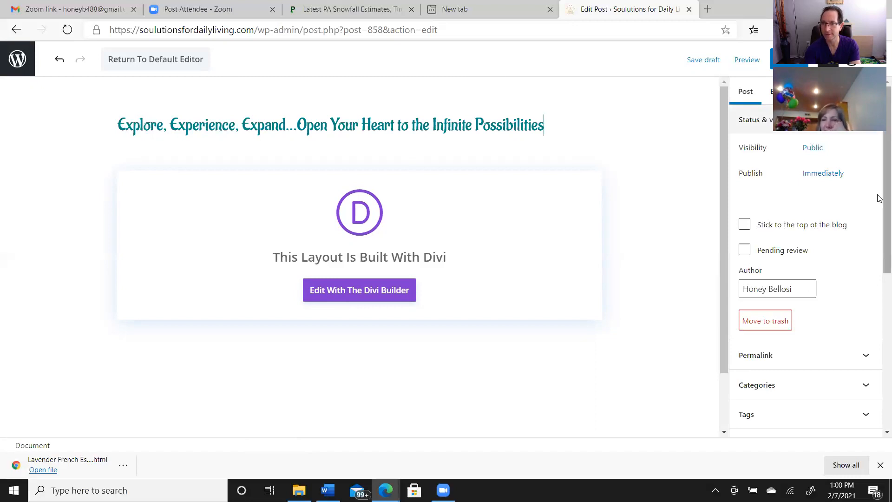
Expand the post's category settings and open the form for adding a new category
{"action": "left_click_drag", "start_coordinate": [878, 268], "coordinate": [879, 451]}
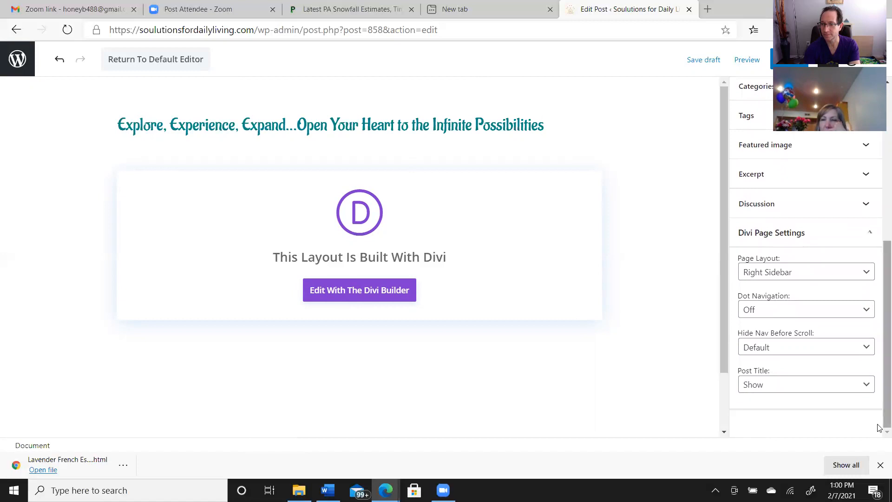
{"action": "left_click_drag", "start_coordinate": [877, 413], "coordinate": [876, 364]}
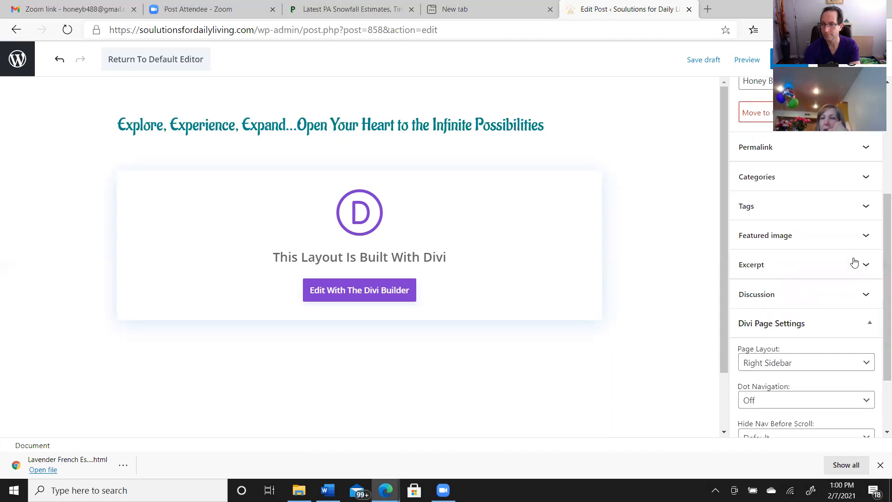
{"action": "left_click", "coordinate": [866, 178]}
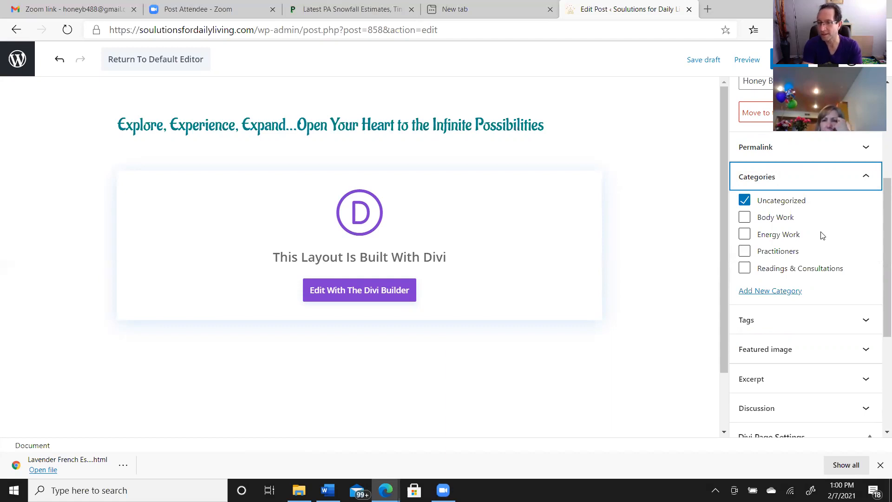
{"action": "left_click", "coordinate": [777, 295]}
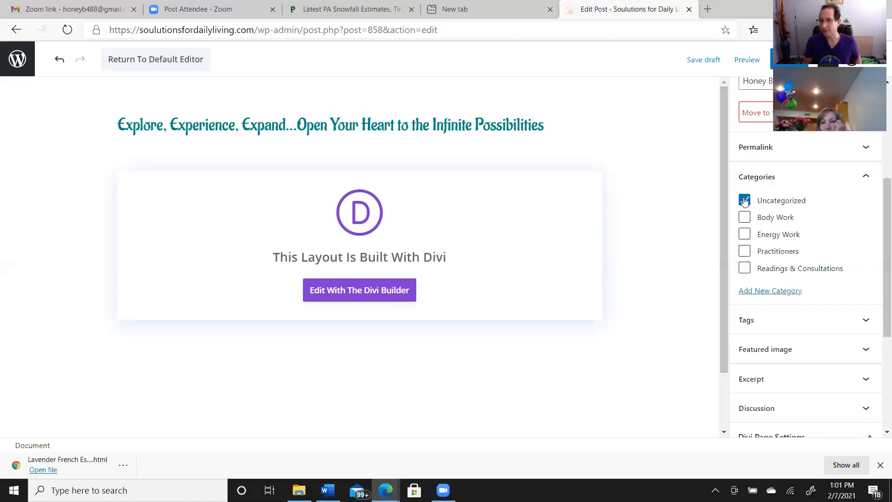
{"action": "left_click", "coordinate": [767, 292]}
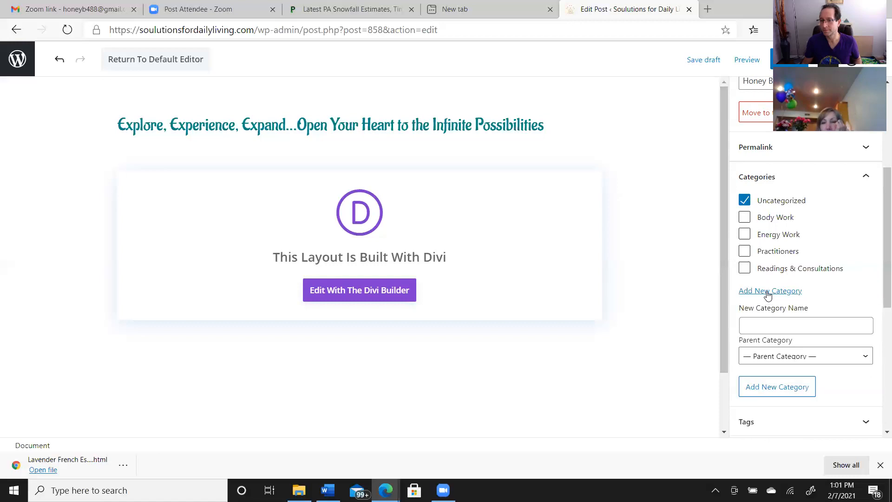
Enter "Energetics of the Month" as the new category's name
{"action": "left_click", "coordinate": [761, 324]}
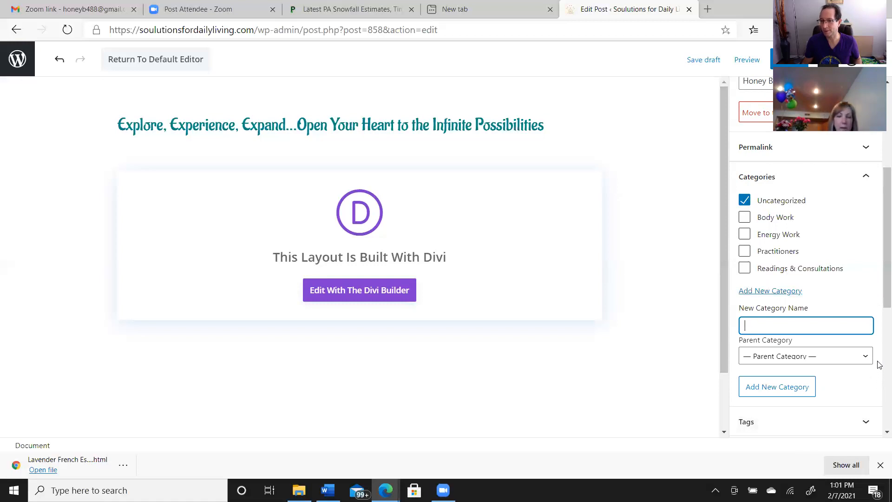
{"action": "type", "text": "Ener"}
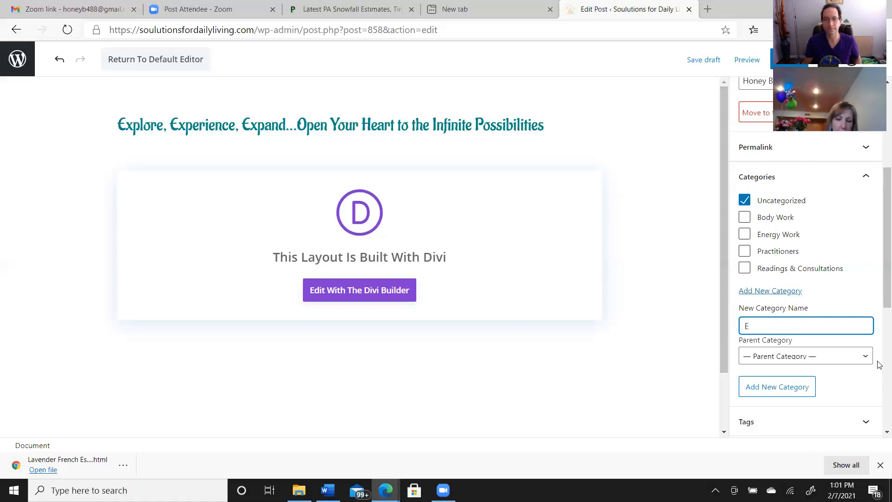
{"action": "type", "text": "wet"}
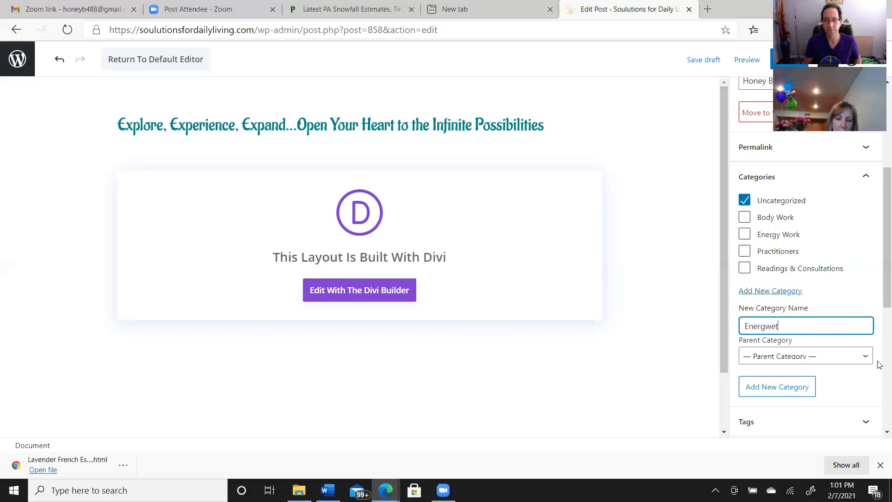
{"action": "type", "text": "ic"}
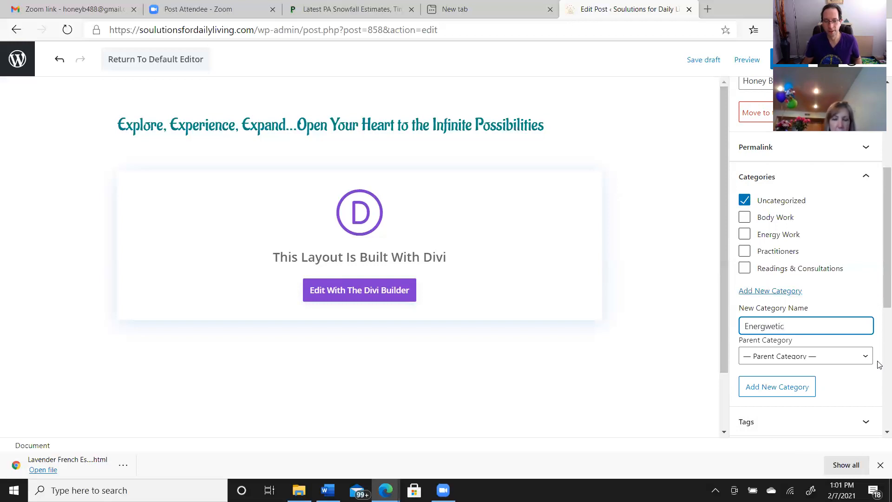
{"action": "type", "text": "s o"}
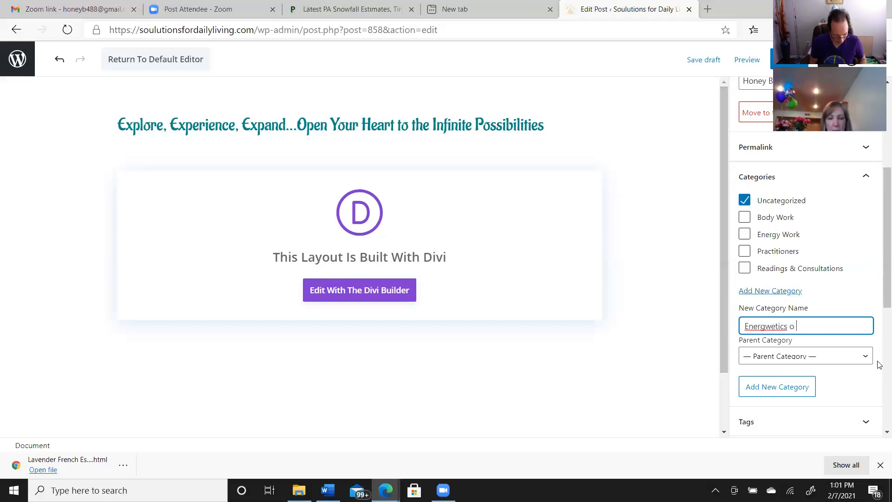
{"action": "key", "text": "BackSpace"}
{"action": "key", "text": "BackSpace"}
{"action": "key", "text": "BackSpace"}
{"action": "key", "text": "BackSpace"}
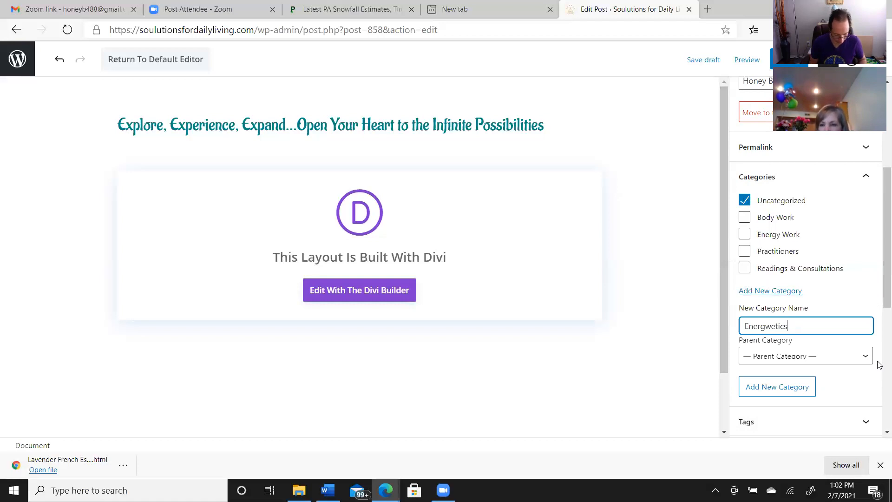
{"action": "key", "text": "BackSpace"}
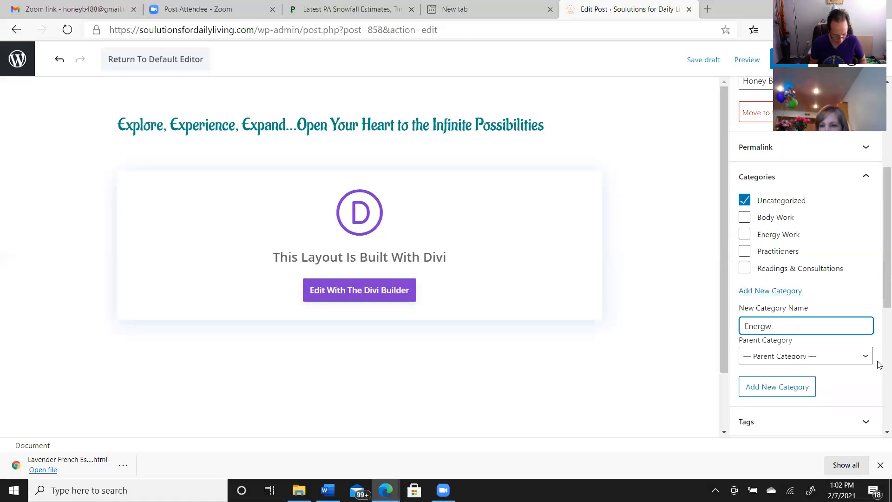
{"action": "type", "text": "tics"}
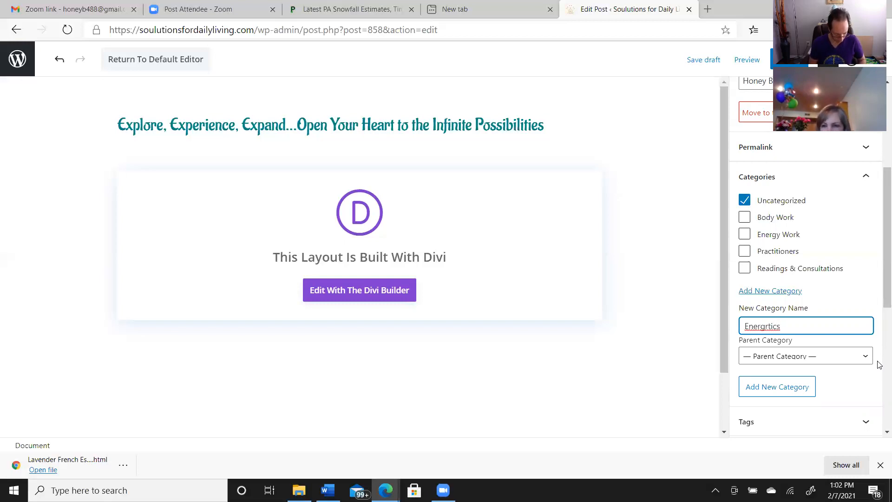
{"action": "left_click", "coordinate": [770, 326]}
{"action": "key", "text": "Delete"}
{"action": "type", "text": "e"}
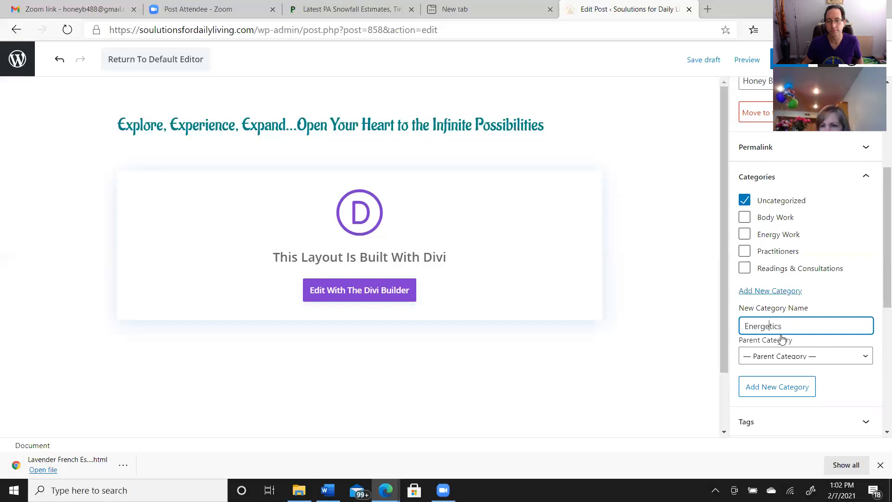
{"action": "type", "text": " o"}
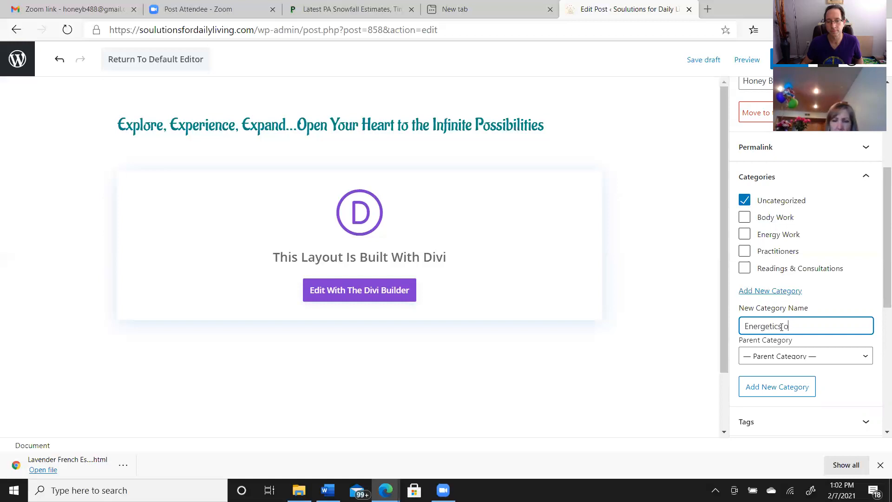
{"action": "type", "text": "f the month"}
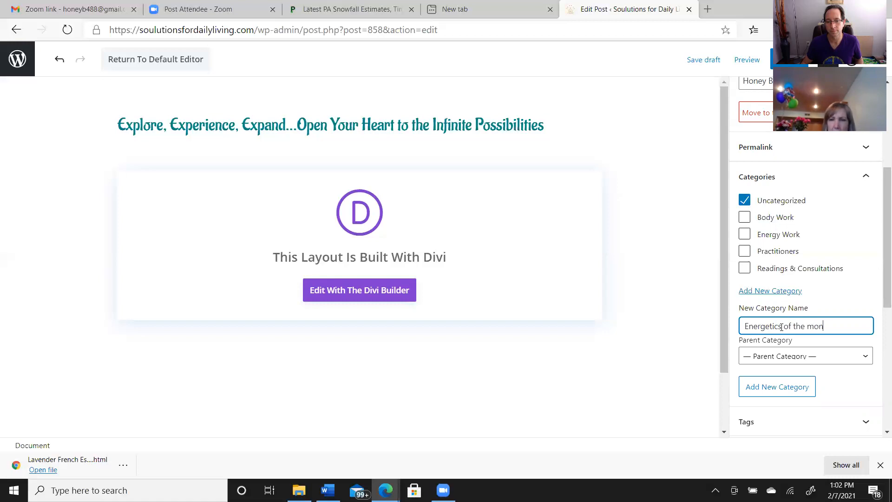
{"action": "key", "text": "BackSpace"}
{"action": "key", "text": "BackSpace"}
{"action": "key", "text": "BackSpace"}
{"action": "key", "text": "BackSpace"}
{"action": "key", "text": "BackSpace"}
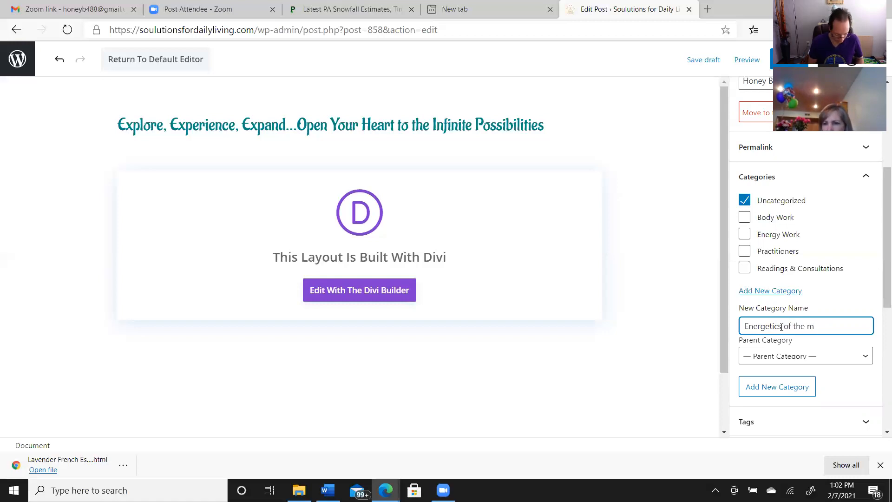
{"action": "type", "text": "Month"}
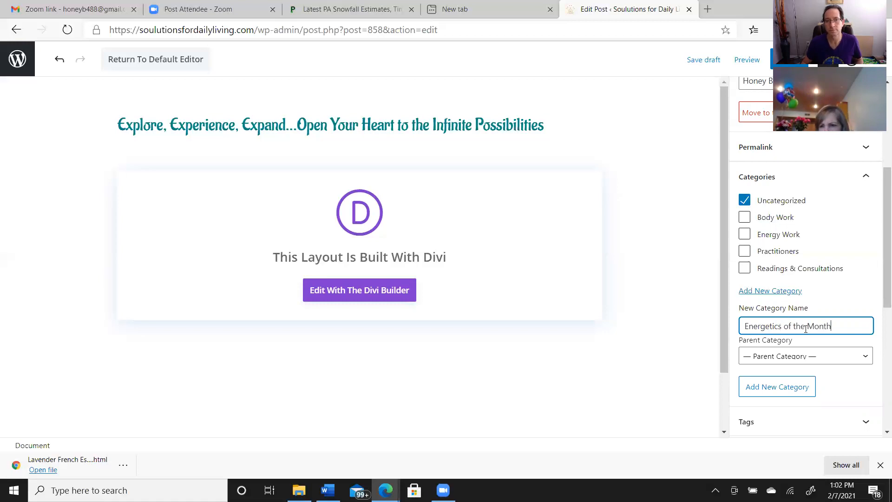
Capitalize the new category as "Energetics Of The Month" and add it, leaving it as the post's only category instead of Uncategorized
{"action": "left_click", "coordinate": [788, 326]}
{"action": "key", "text": "BackSpace"}
{"action": "type", "text": "O"}
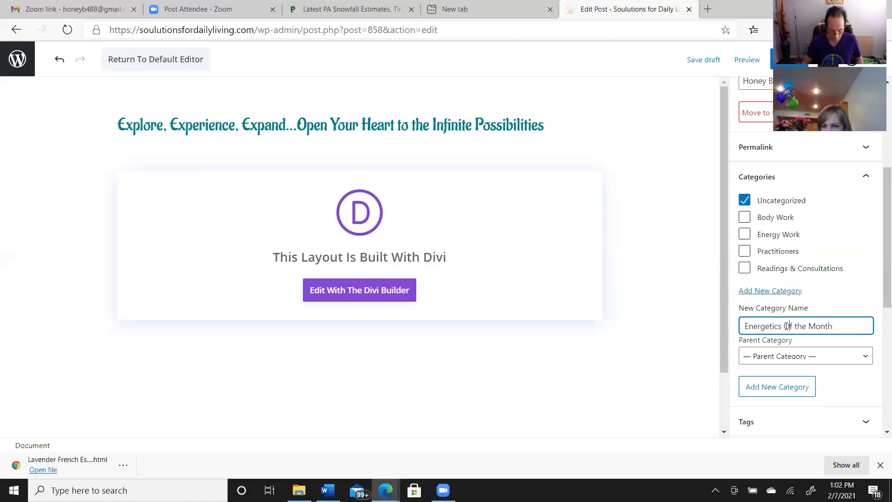
{"action": "left_click", "coordinate": [798, 326]}
{"action": "key", "text": "BackSpace"}
{"action": "type", "text": "T"}
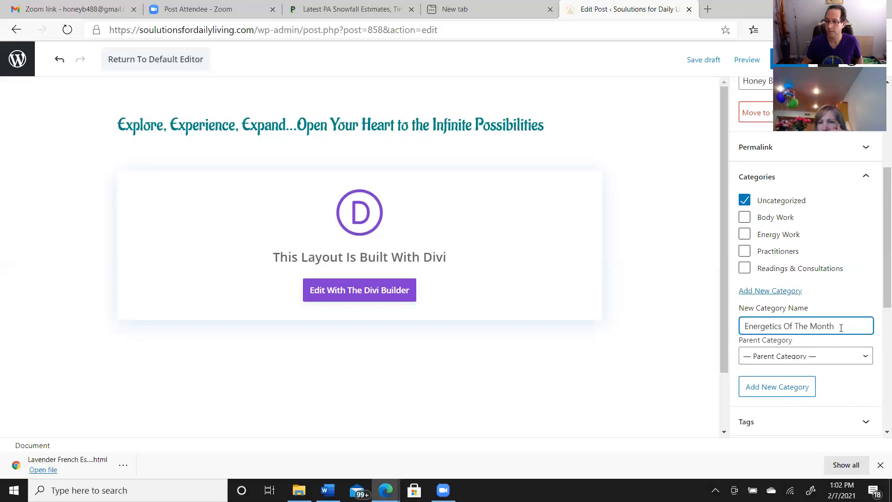
{"action": "left_click", "coordinate": [767, 388]}
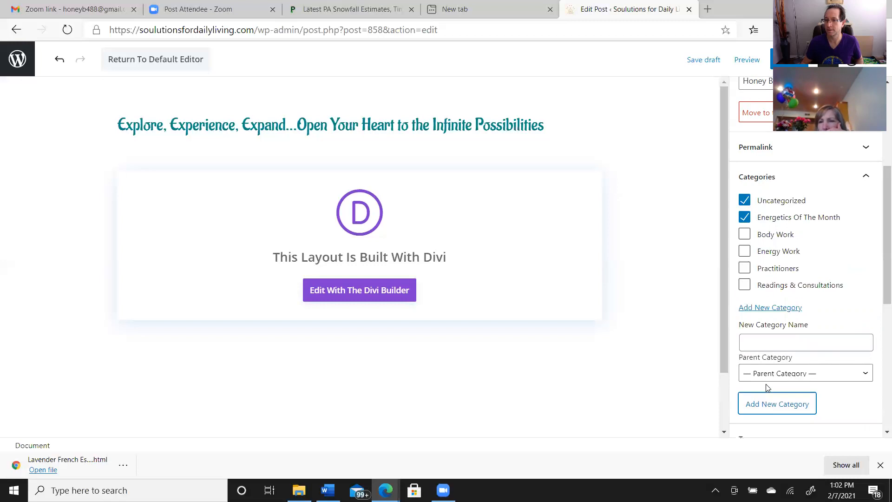
{"action": "left_click", "coordinate": [743, 204]}
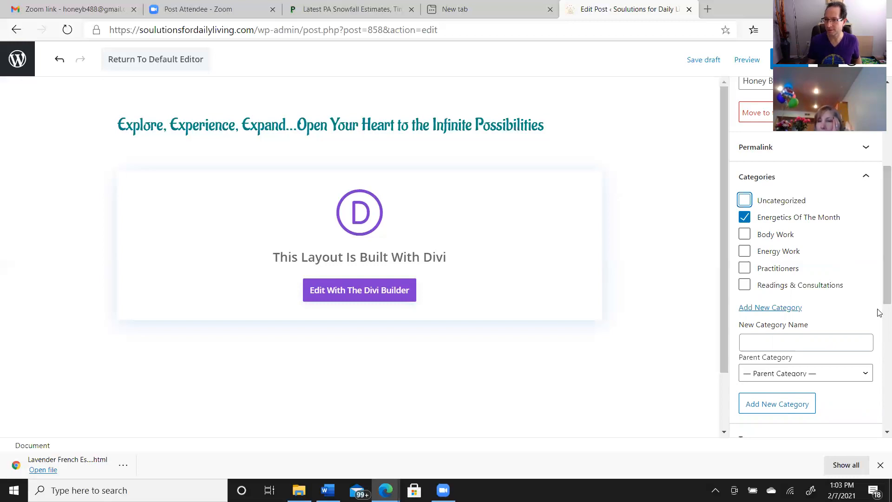
Set the rainbow heart-hands.jpg picture from the media library as the post's featured image
{"action": "left_click_drag", "start_coordinate": [880, 297], "coordinate": [878, 374]}
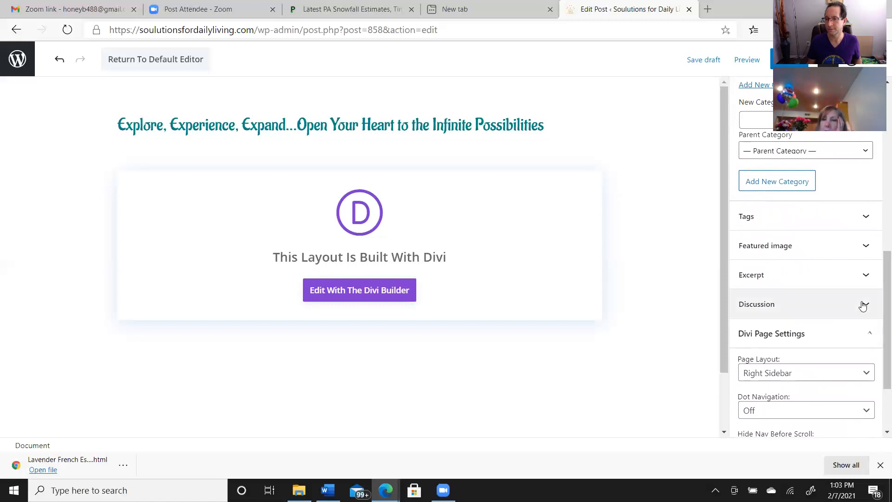
{"action": "left_click", "coordinate": [866, 248]}
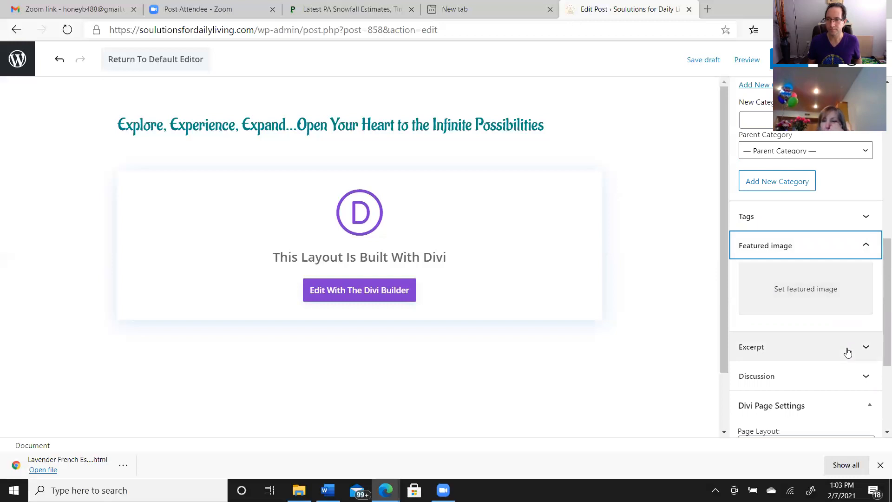
{"action": "left_click", "coordinate": [844, 301]}
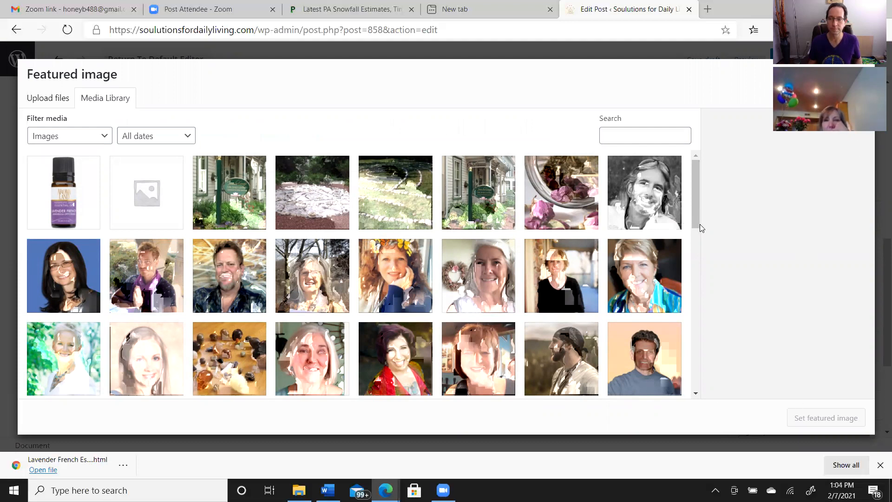
{"action": "left_click_drag", "start_coordinate": [693, 228], "coordinate": [709, 388]}
{"action": "mouse_move", "coordinate": [692, 343]}
{"action": "left_mouse_down"}
{"action": "mouse_move", "coordinate": [698, 376]}
{"action": "mouse_move", "coordinate": [700, 356]}
{"action": "left_mouse_up"}
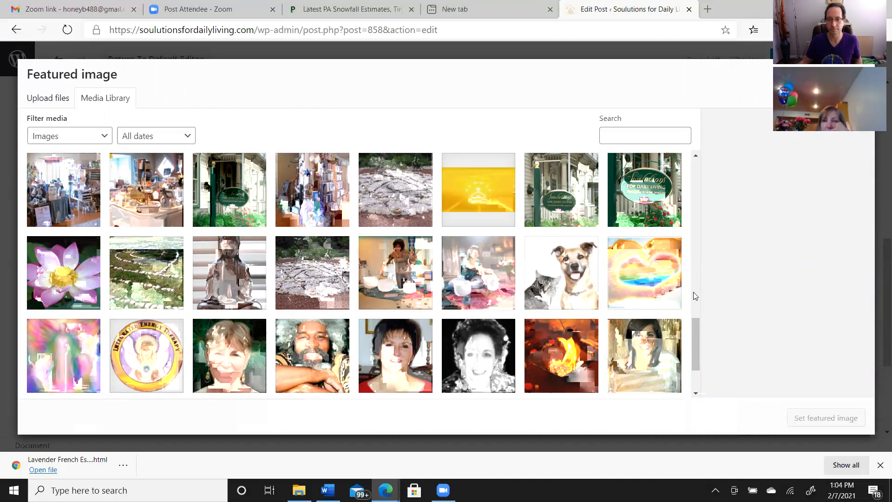
{"action": "left_click", "coordinate": [642, 282]}
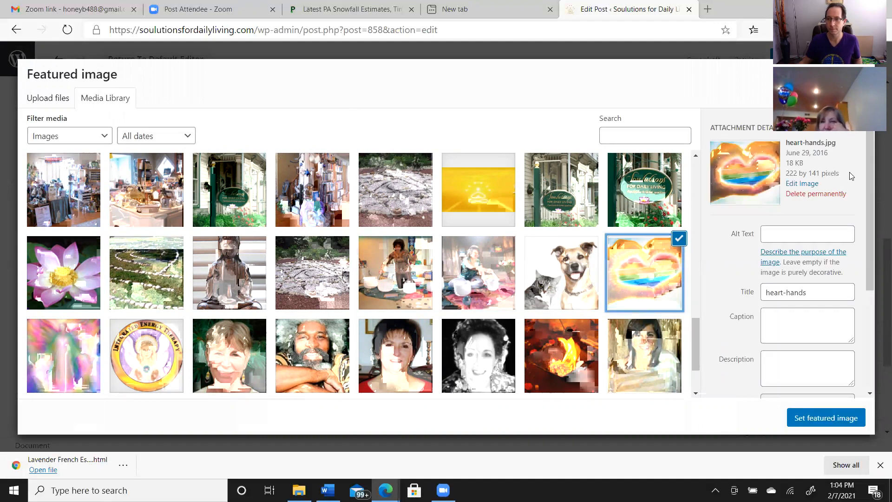
{"action": "left_click", "coordinate": [817, 420]}
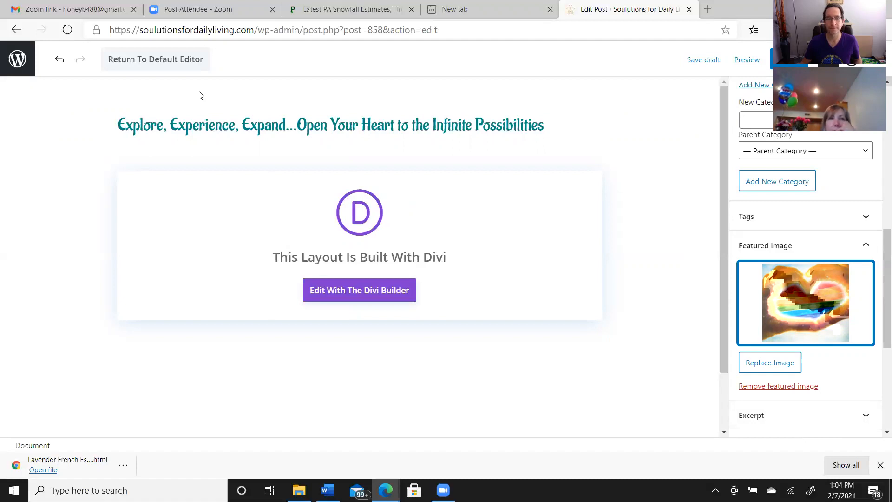
Return the post to the default editor, start an empty paragraph block and expand its Advanced settings
{"action": "left_click", "coordinate": [182, 60]}
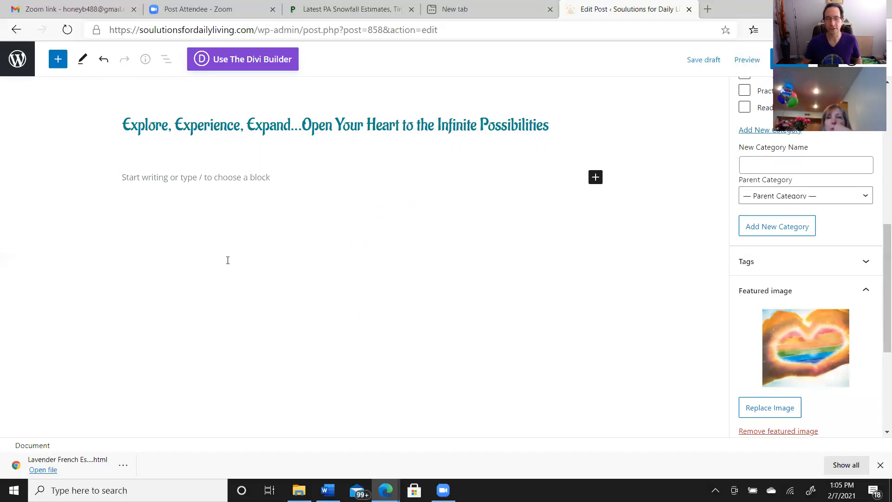
{"action": "left_click", "coordinate": [124, 177]}
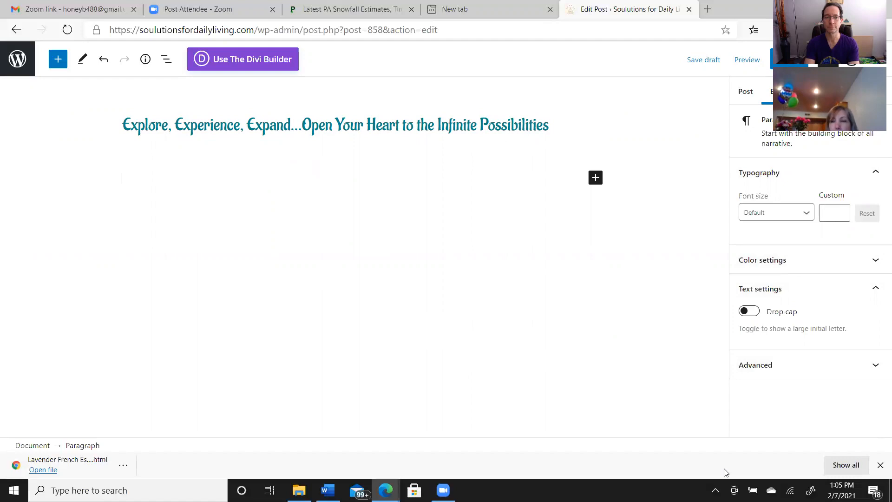
{"action": "left_click", "coordinate": [875, 367]}
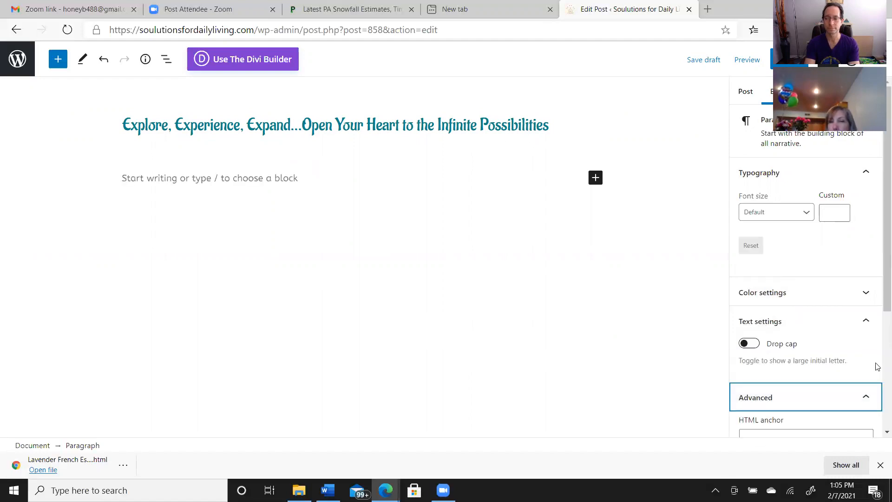
{"action": "mouse_move", "coordinate": [878, 299]}
{"action": "left_mouse_down"}
{"action": "mouse_move", "coordinate": [878, 441]}
{"action": "mouse_move", "coordinate": [877, 289]}
{"action": "left_mouse_up"}
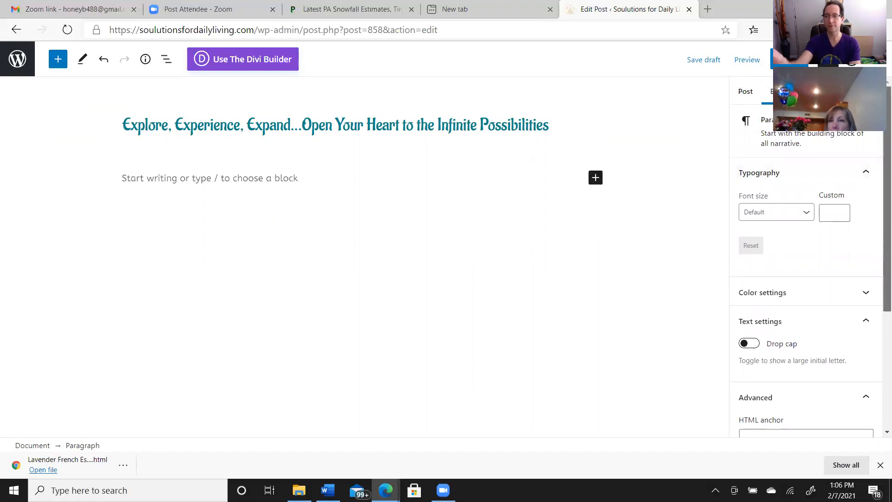
{"action": "left_click_drag", "start_coordinate": [877, 155], "coordinate": [879, 121]}
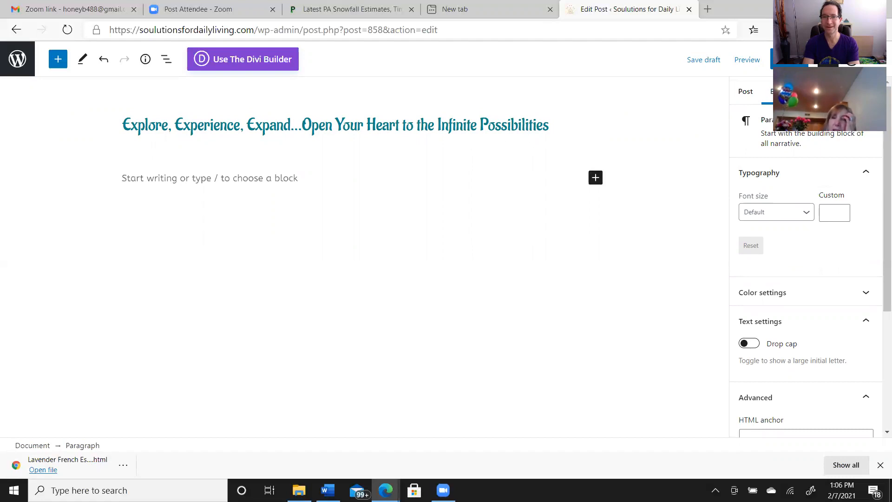
Publish the blog post immediately with public visibility
{"action": "left_click", "coordinate": [789, 59]}
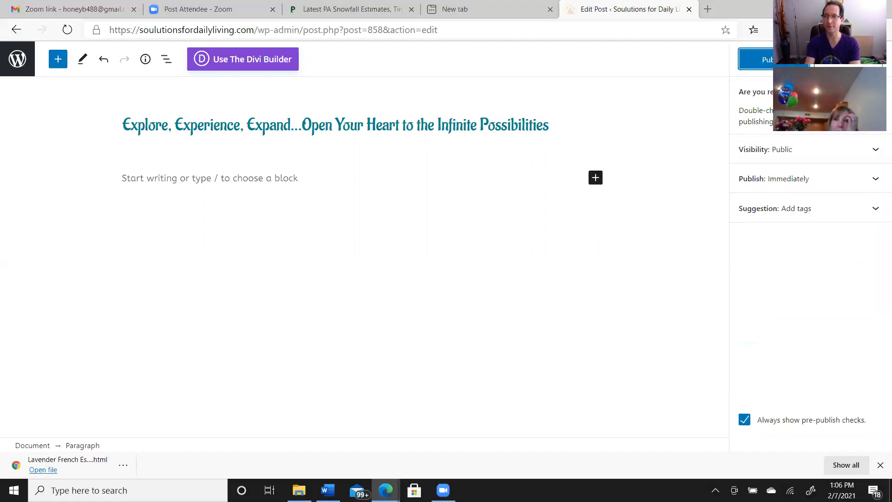
{"action": "left_click", "coordinate": [771, 60]}
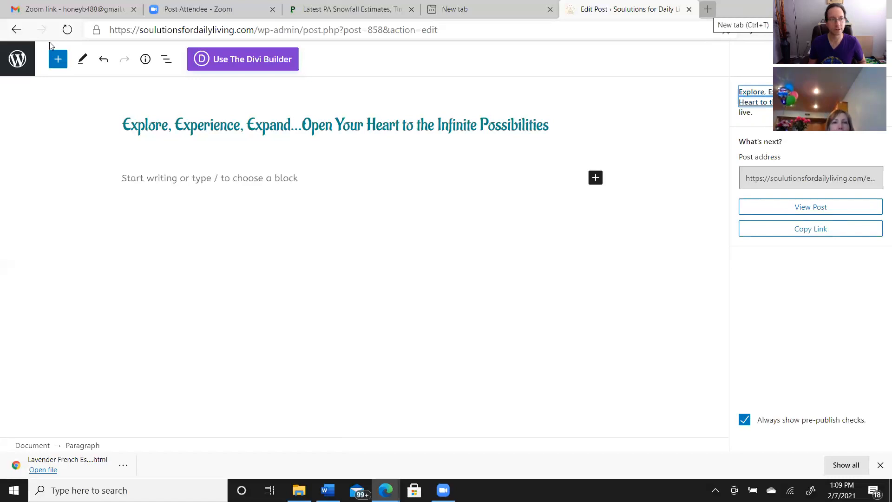
Leave the post editor and examine the theme customizer's Header Elements settings under Header & Navigation
{"action": "left_click", "coordinate": [12, 63]}
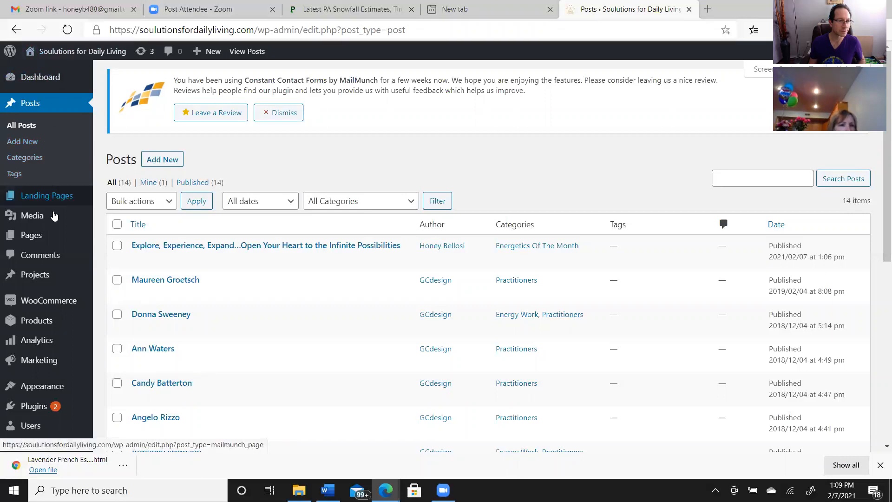
{"action": "mouse_move", "coordinate": [56, 322]}
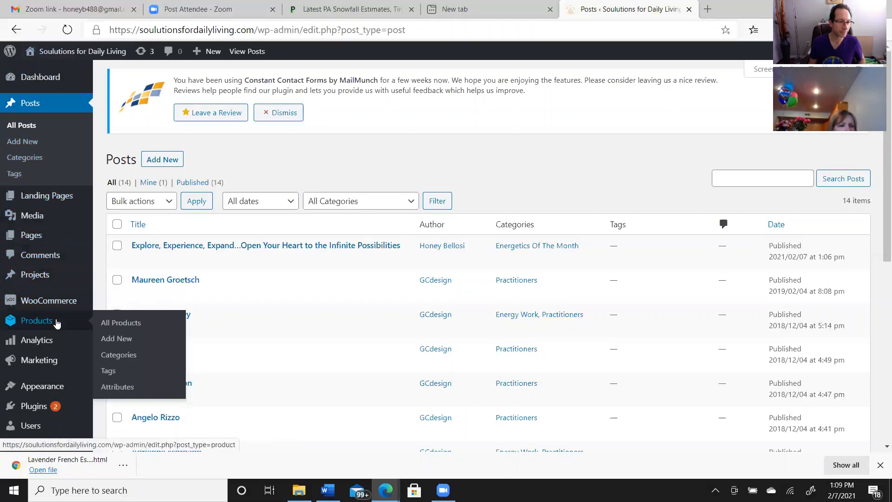
{"action": "mouse_move", "coordinate": [58, 388]}
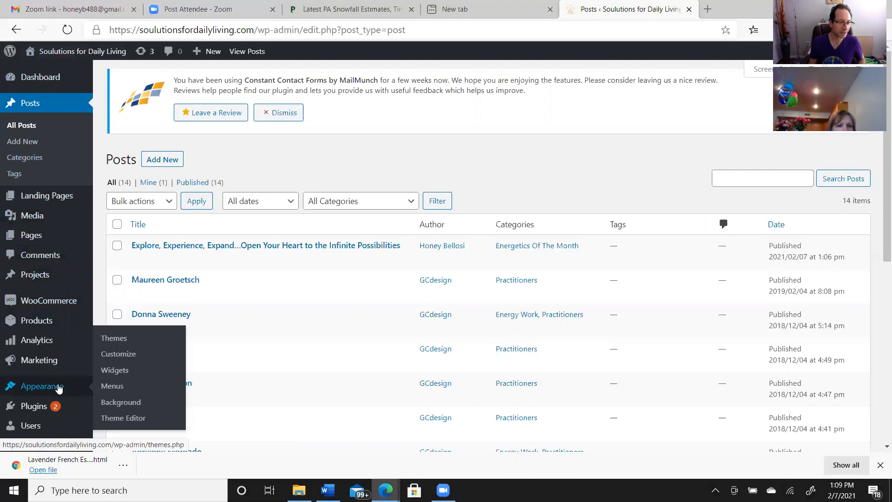
{"action": "left_click", "coordinate": [129, 356]}
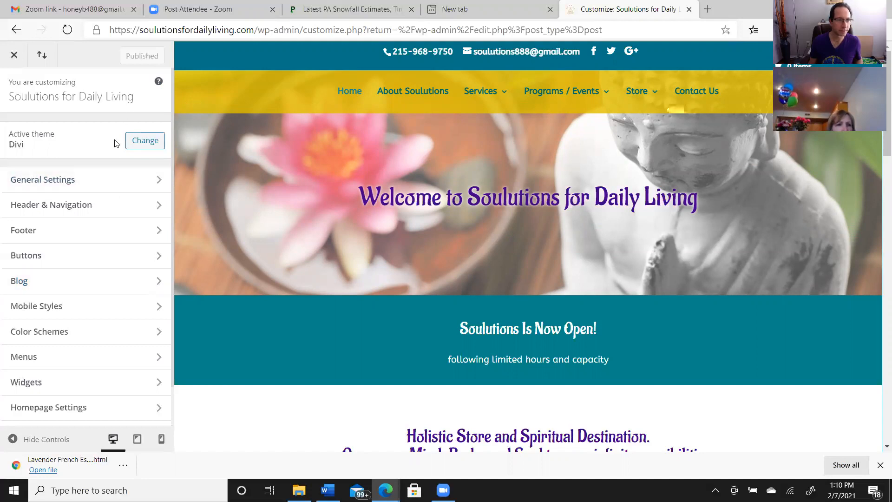
{"action": "left_click", "coordinate": [125, 209]}
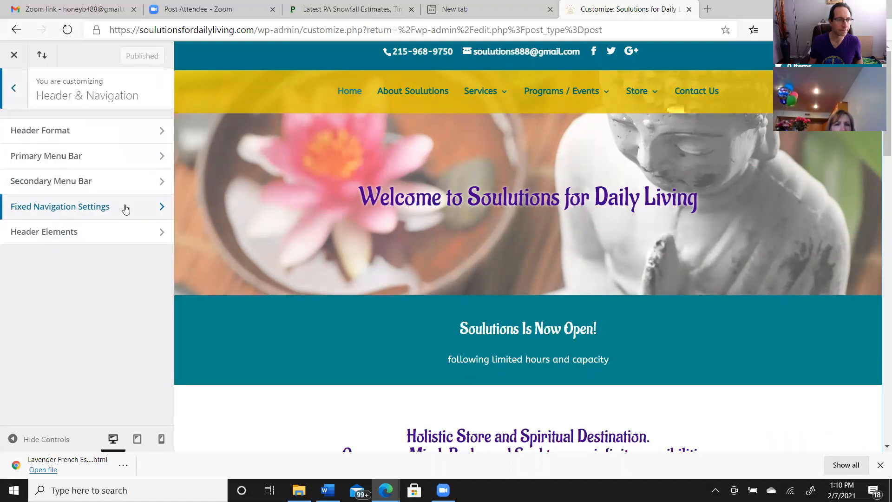
{"action": "left_click", "coordinate": [160, 234]}
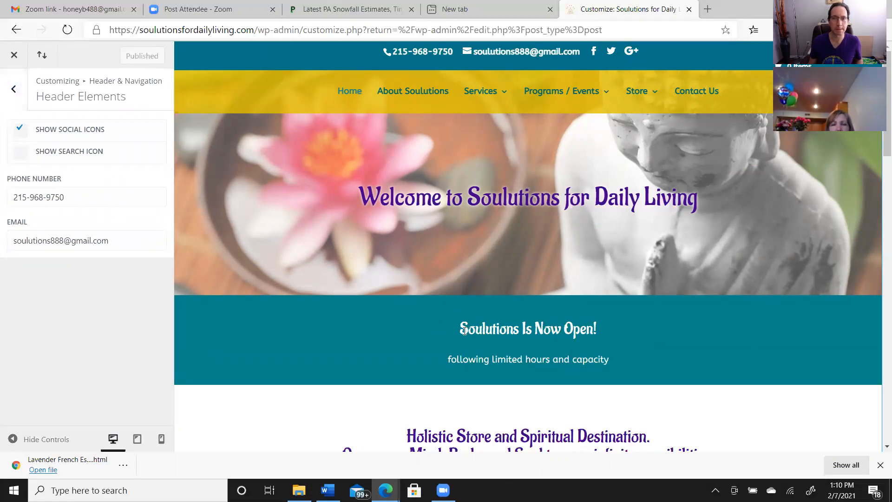
{"action": "left_click_drag", "start_coordinate": [473, 329], "coordinate": [595, 328]}
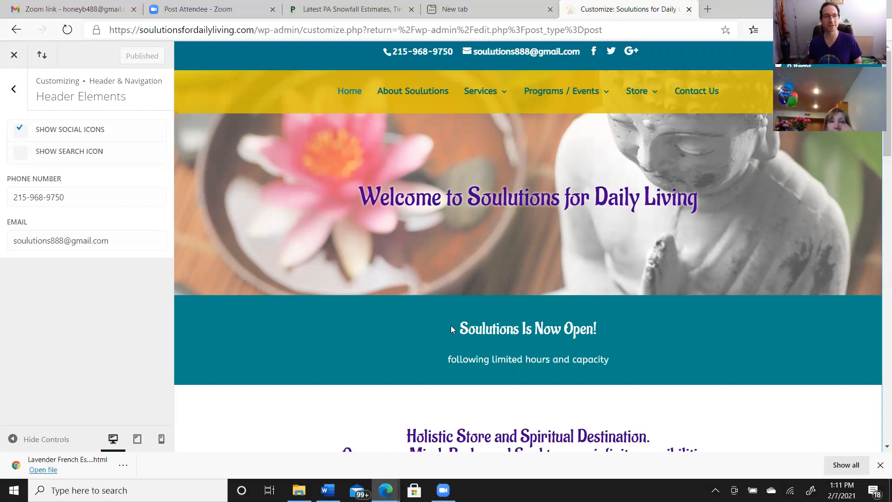
{"action": "left_click", "coordinate": [13, 57]}
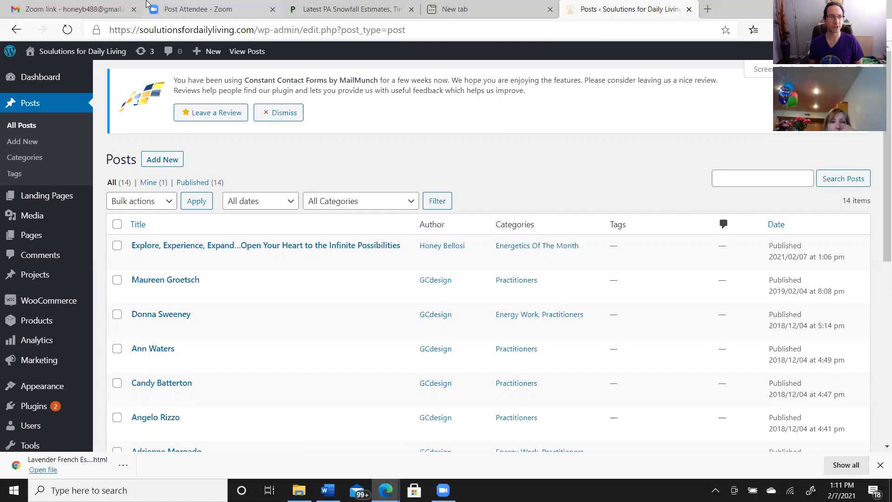
Open the site's homepage in the Visual Builder and replace "Is Now Open!" in the teal banner heading with "Snow Day –"
{"action": "left_click", "coordinate": [64, 56]}
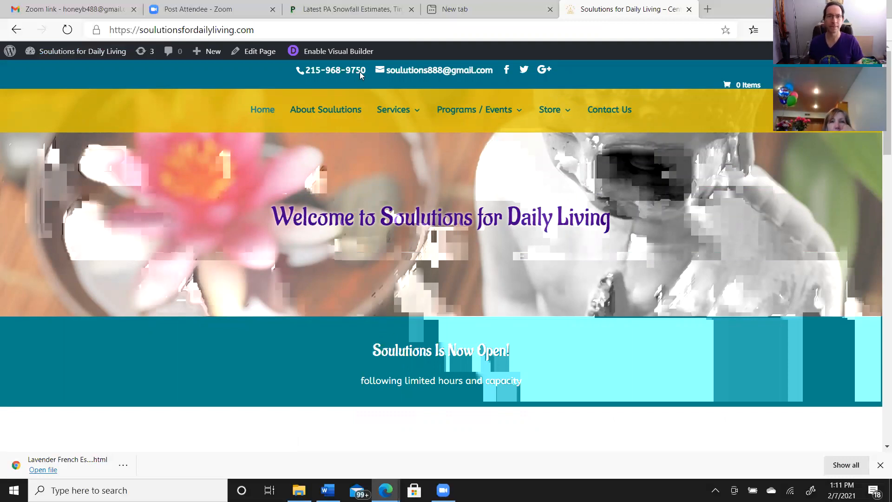
{"action": "left_click", "coordinate": [340, 54]}
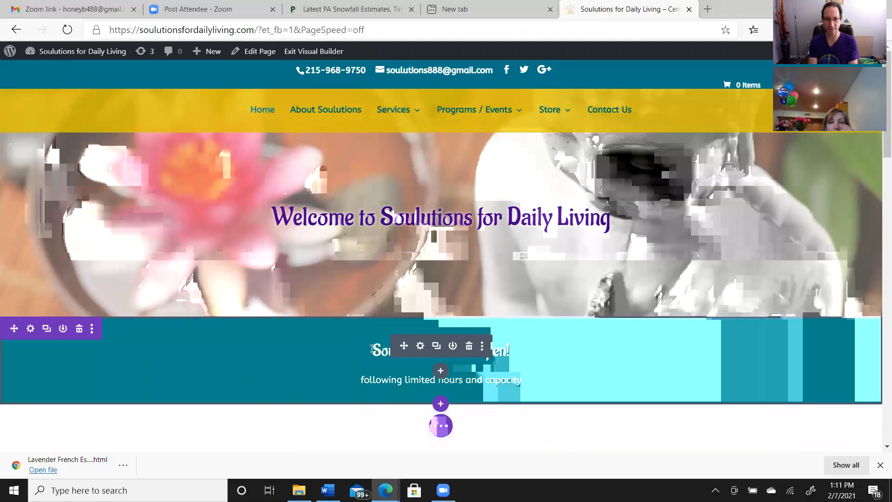
{"action": "left_click", "coordinate": [371, 350]}
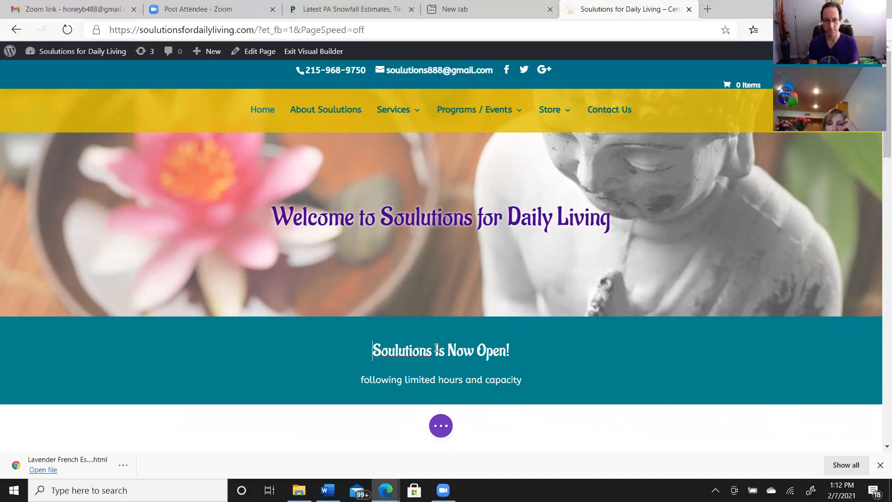
{"action": "left_click_drag", "start_coordinate": [504, 355], "coordinate": [516, 354]}
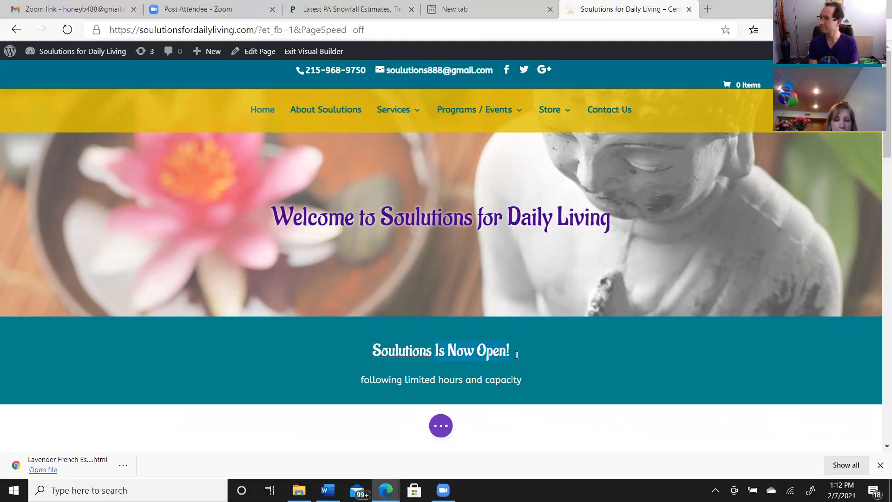
{"action": "type", "text": "Snow"}
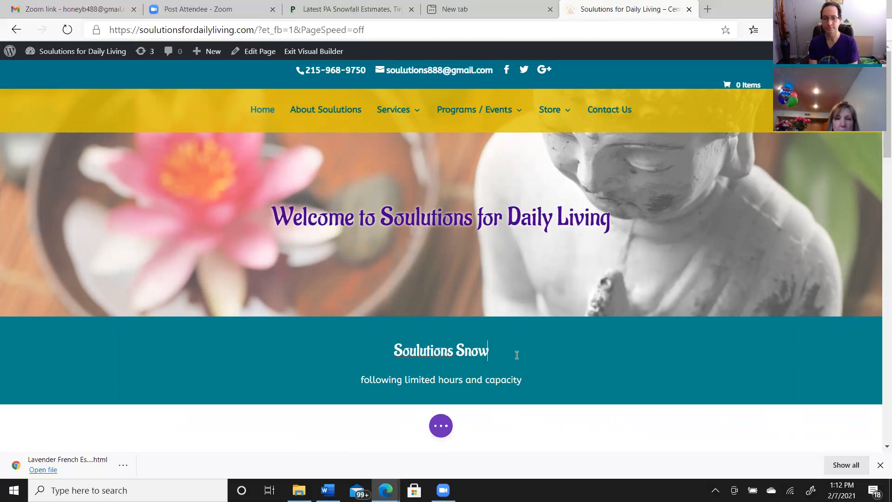
{"action": "type", "text": " Day"}
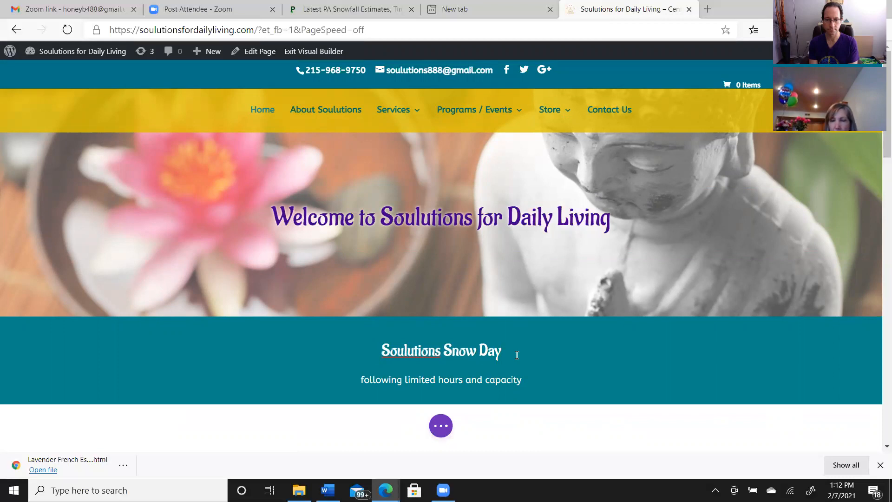
{"action": "type", "text": "-"}
{"action": "key", "text": "BackSpace"}
{"action": "type", "text": "- "}
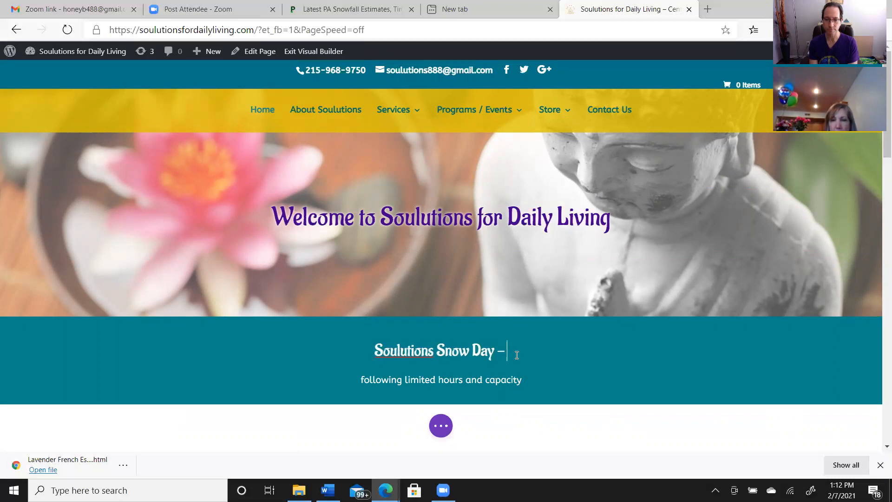
{"action": "type", "text": "Sundat"}
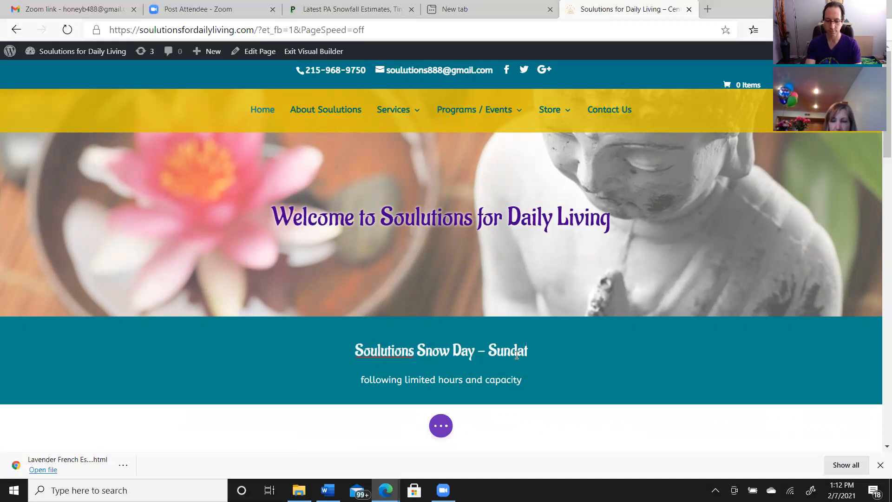
Complete the banner heading with the date "Sunday, February 7th" after the dash
{"action": "key", "text": "BackSpace"}
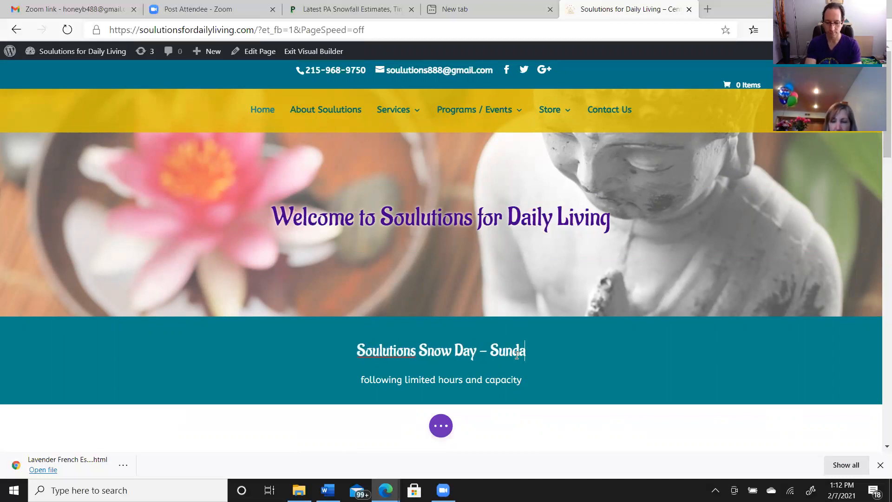
{"action": "type", "text": "y, "}
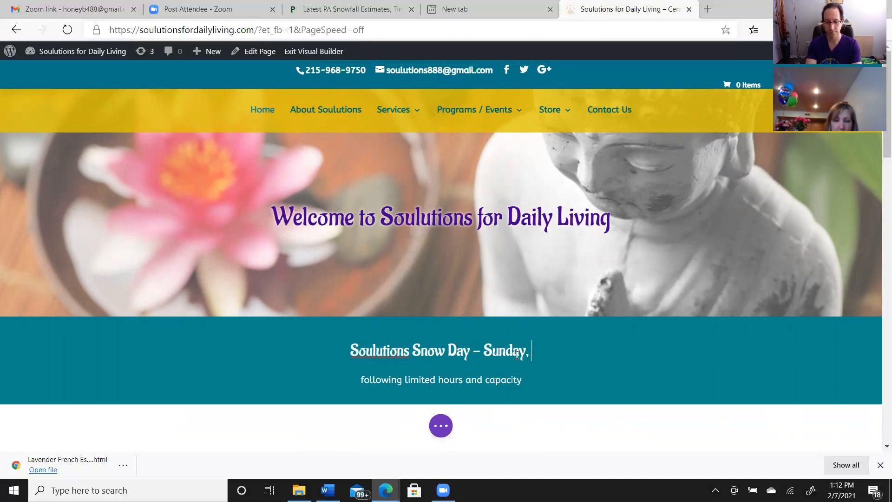
{"action": "type", "text": "February "}
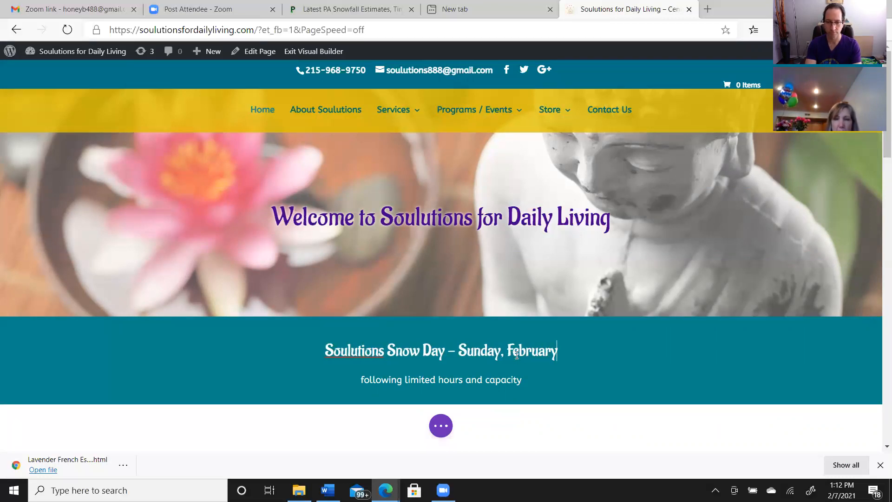
{"action": "type", "text": "7"}
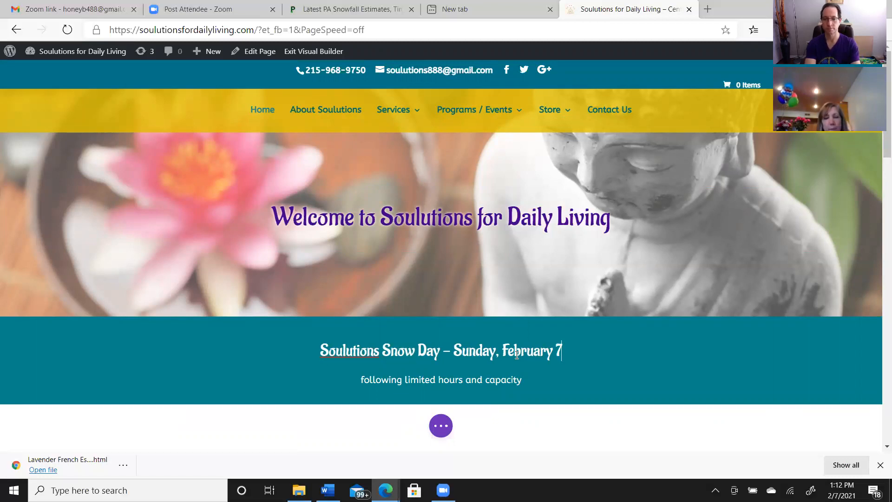
{"action": "type", "text": "th"}
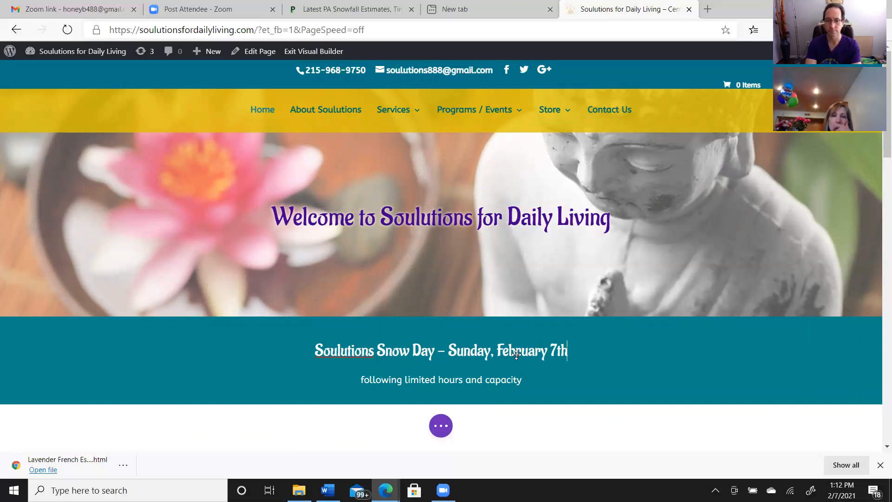
Insert the word "Closed" before "Sunday" in the snow day heading
{"action": "scroll", "coordinate": [516, 188], "scroll_direction": "down", "scroll_amount": 1}
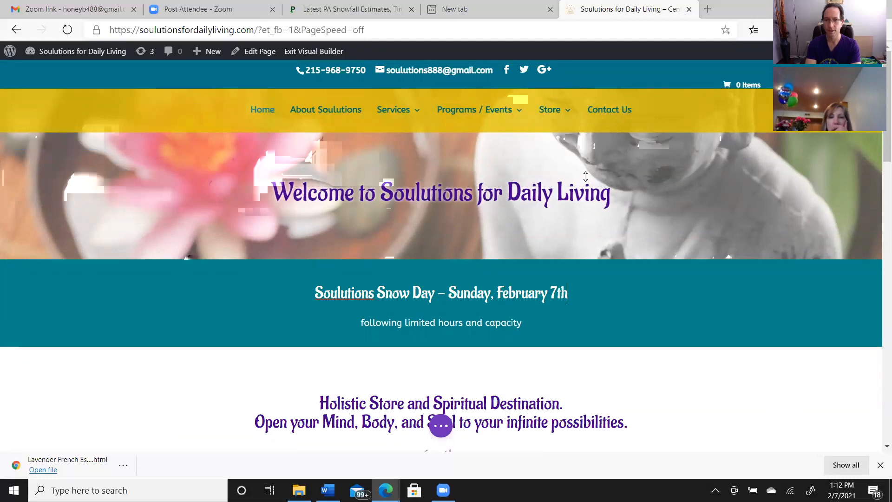
{"action": "left_click", "coordinate": [453, 294]}
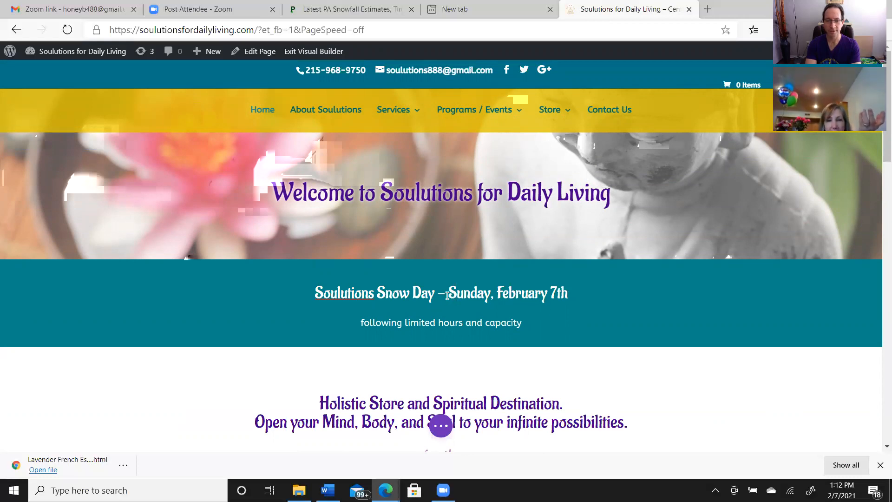
{"action": "type", "text": "Closed"}
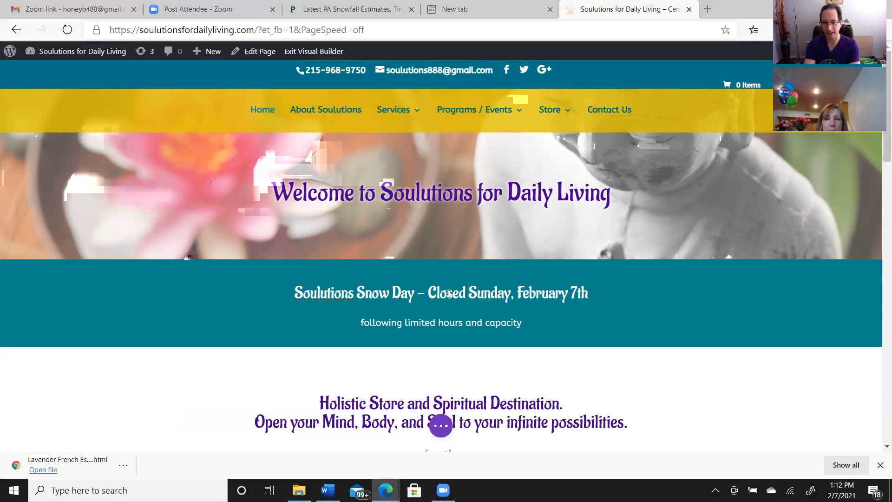
Save the homepage changes and exit the Visual Builder to the live page
{"action": "left_click", "coordinate": [442, 431]}
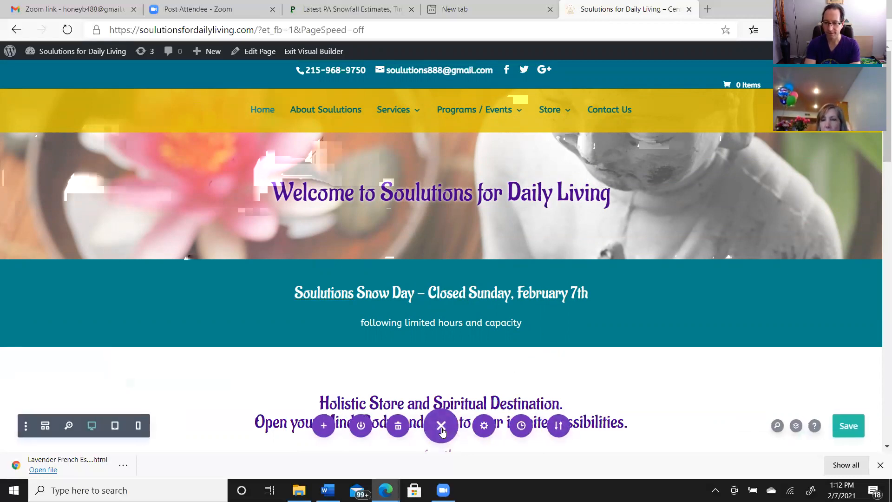
{"action": "left_click", "coordinate": [848, 427]}
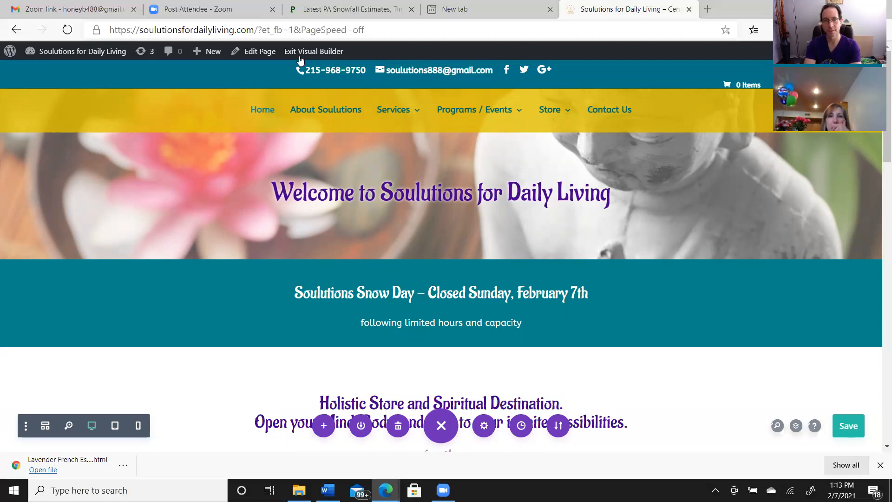
{"action": "left_click", "coordinate": [301, 54]}
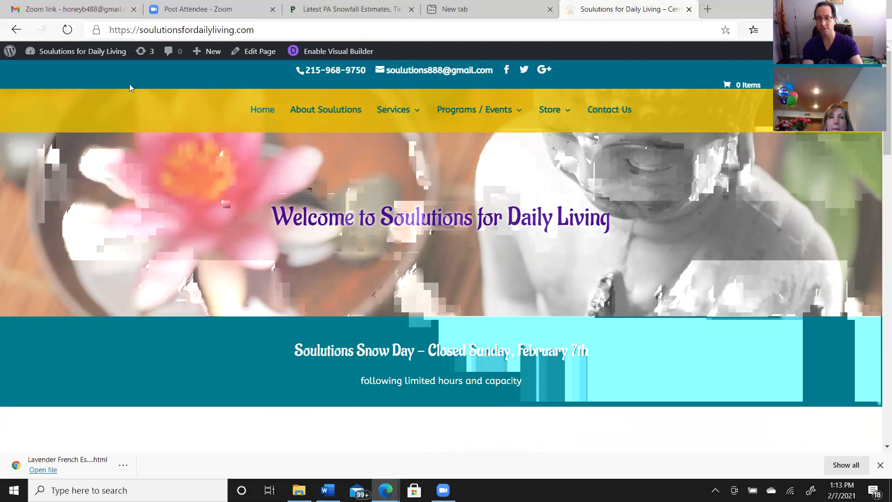
{"action": "mouse_move", "coordinate": [105, 55]}
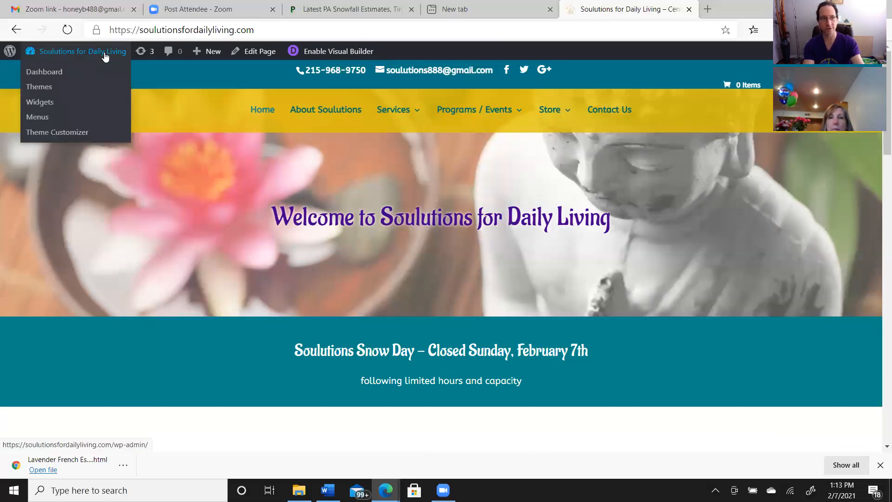